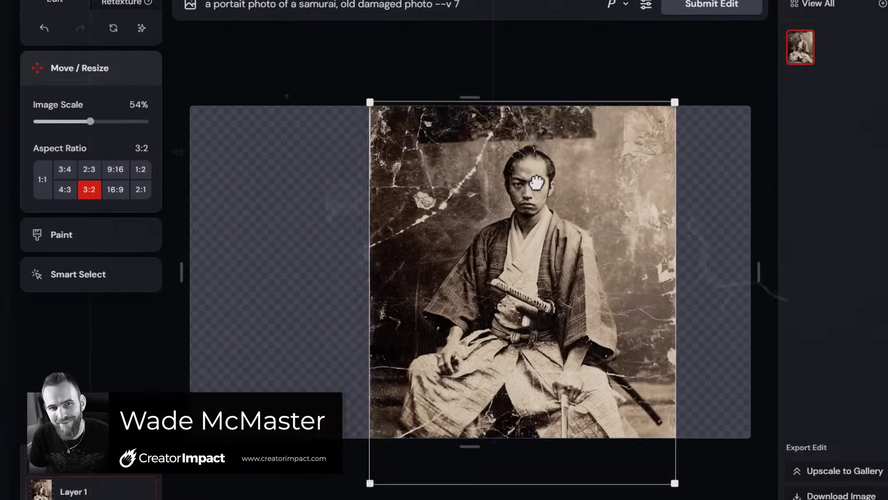
# Resize the samurai portrait from its corner within the 3:2 canvas
pyautogui.moveTo(710, 67); pyautogui.dragTo(691, 6)
pyautogui.moveTo(659, 41); pyautogui.dragTo(721, 46)
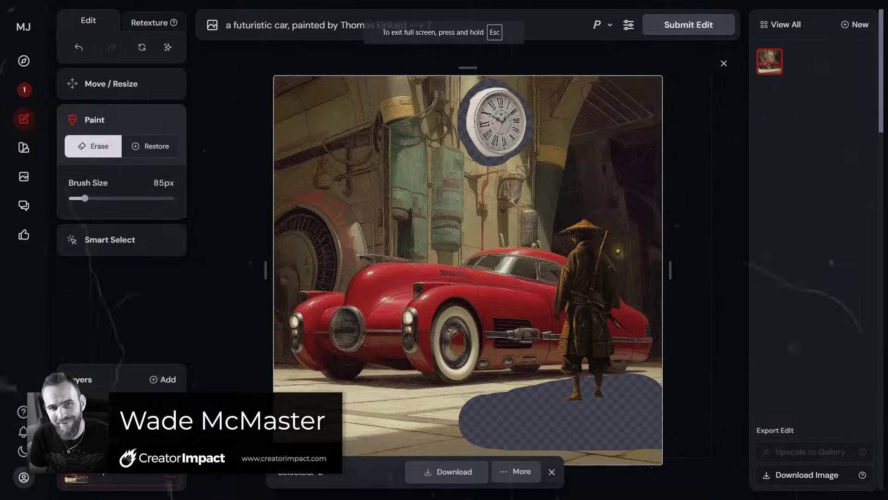
# Erase the background around the smart-selected samurai on Layer 1
pyautogui.moveTo(407, 250); pyautogui.dragTo(386, 351)
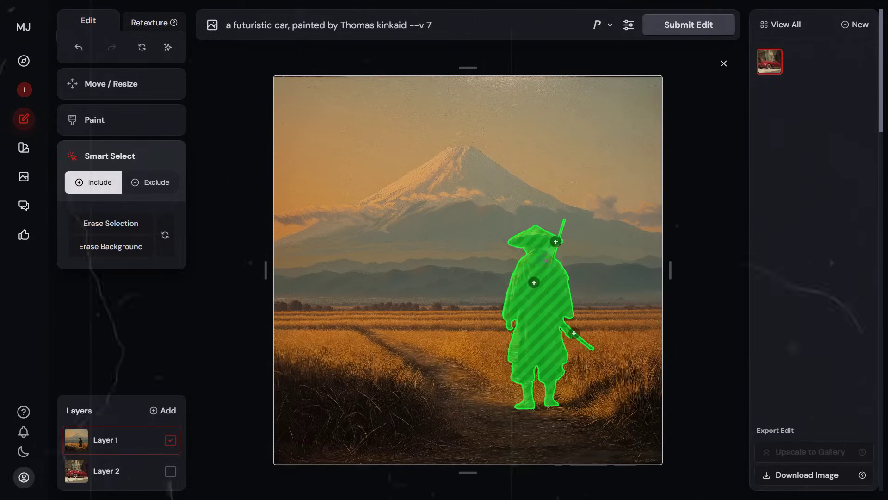
pyautogui.click(137, 250)
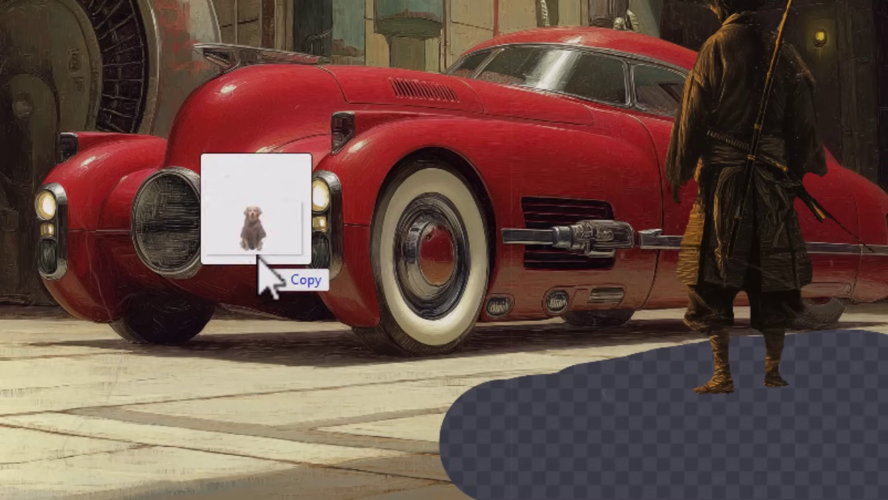
# Add the image of the dog in a brown coat to the red car scene and place it beside the samurai
pyautogui.moveTo(268, 278); pyautogui.dragTo(259, 286)
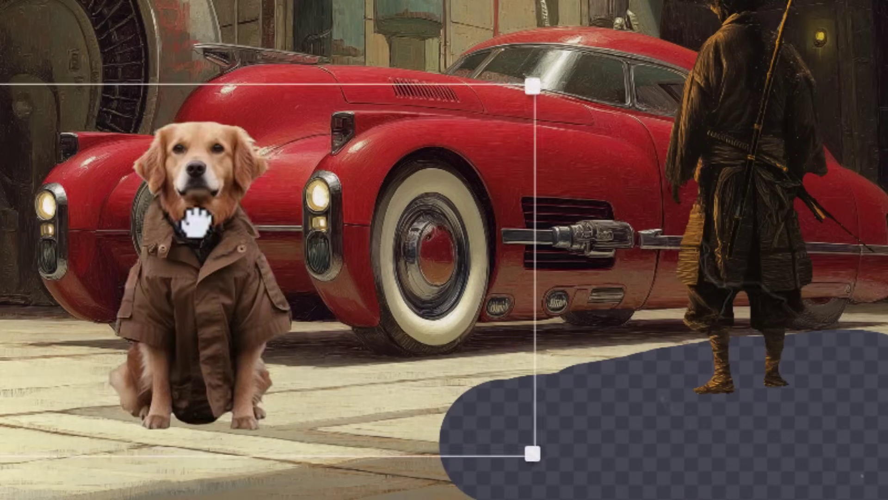
pyautogui.moveTo(199, 300); pyautogui.dragTo(629, 352)
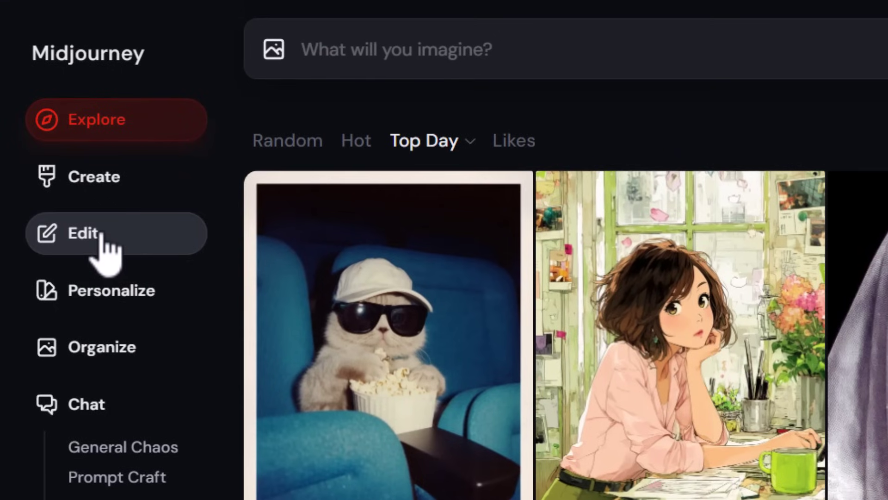
# Open the old damaged samurai portrait from the Organize gallery and send it to the Editor
pyautogui.click(99, 352)
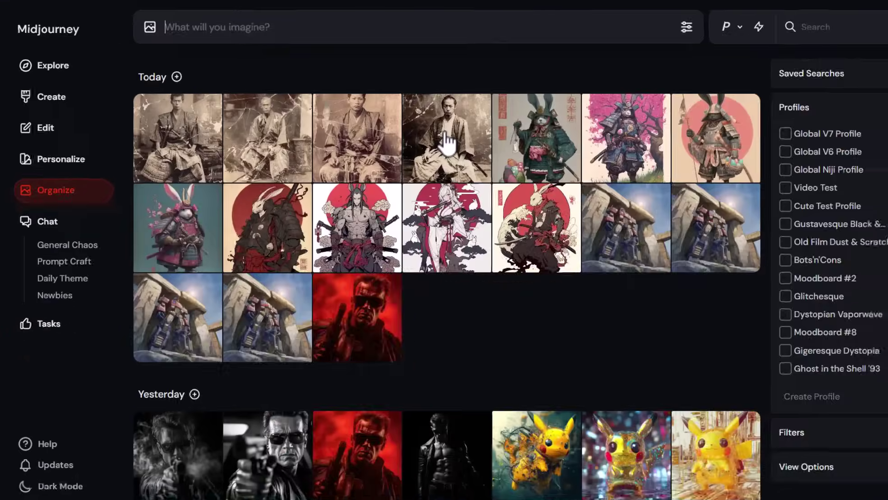
pyautogui.click(796, 259)
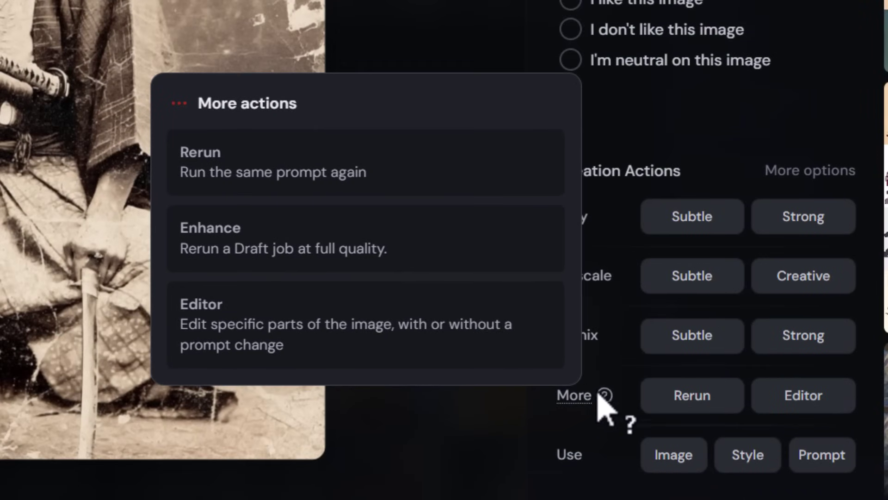
pyautogui.click(793, 173)
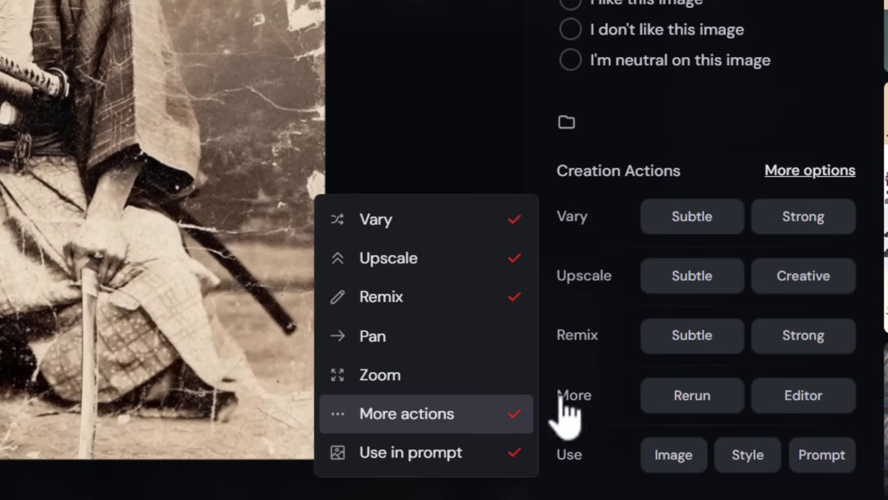
pyautogui.click(588, 407)
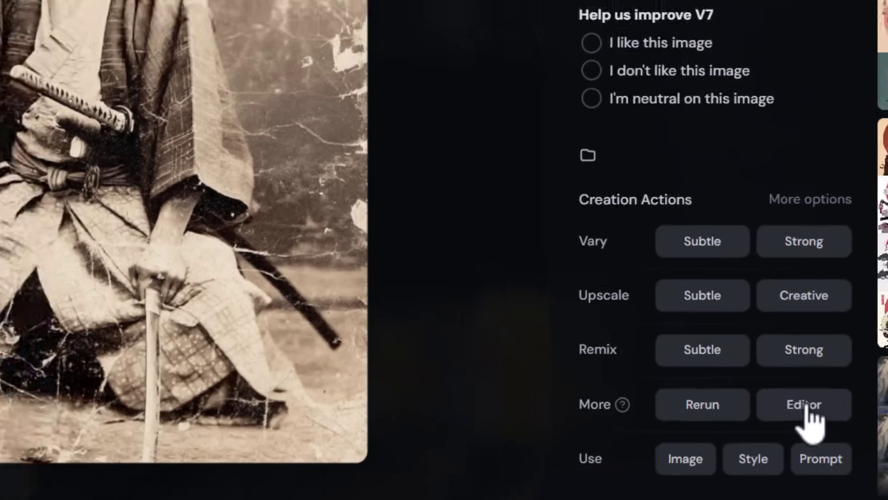
pyautogui.click(799, 399)
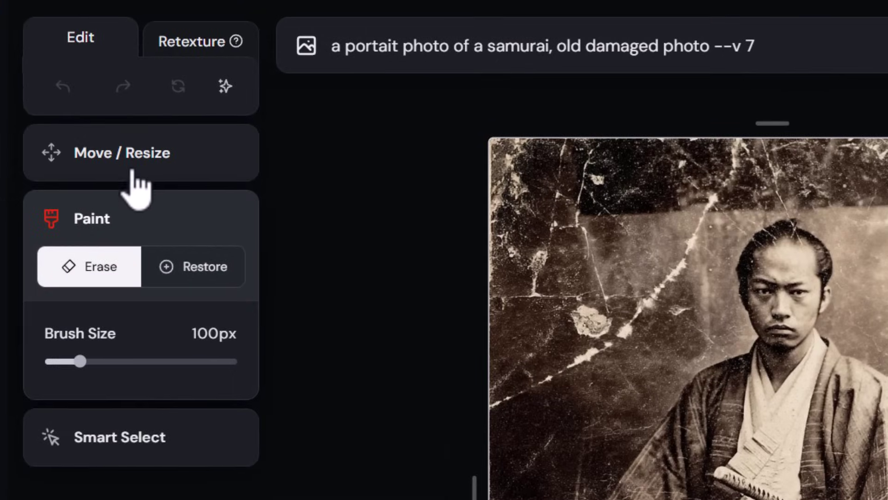
# Reduce the samurai portrait's image scale to 84%
pyautogui.click(134, 169)
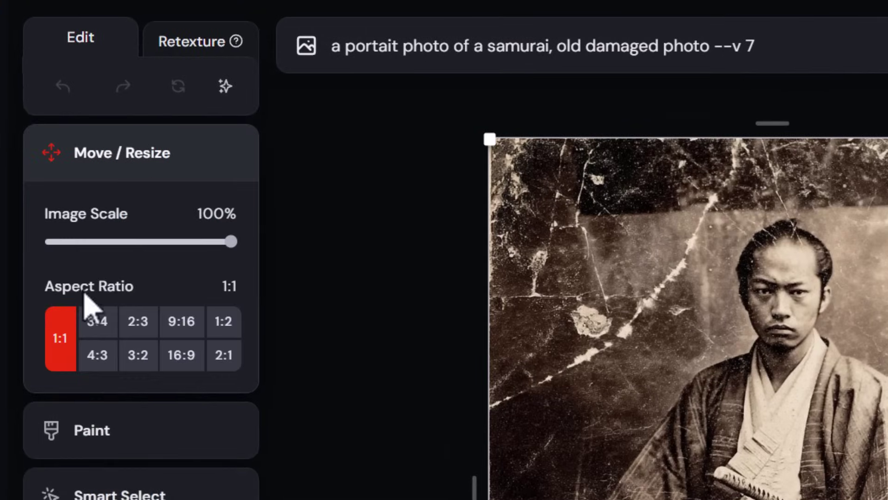
pyautogui.click(95, 433)
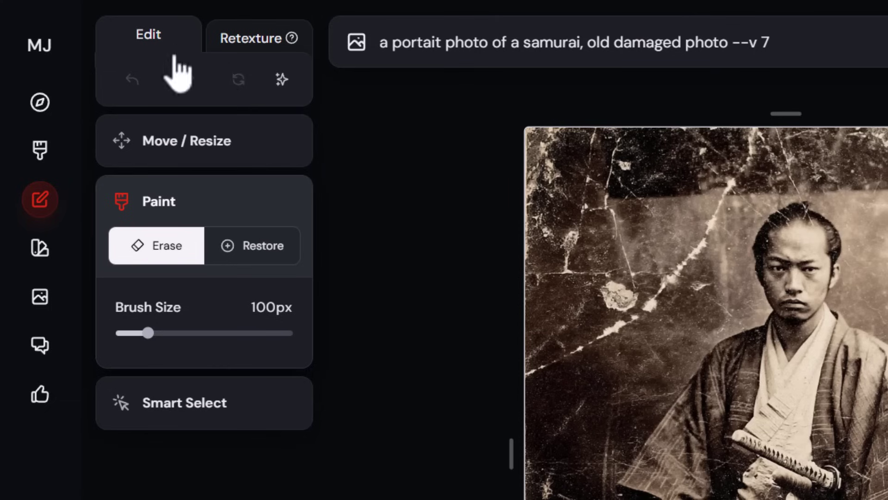
pyautogui.click(176, 153)
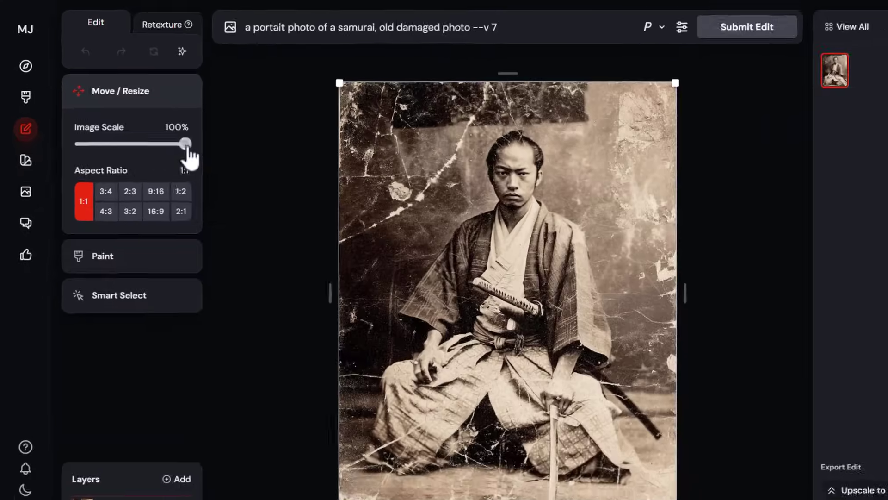
pyautogui.moveTo(287, 222); pyautogui.dragTo(233, 227)
pyautogui.moveTo(141, 135)
pyautogui.mouseDown()
pyautogui.moveTo(119, 135)
pyautogui.moveTo(151, 135)
pyautogui.mouseUp()
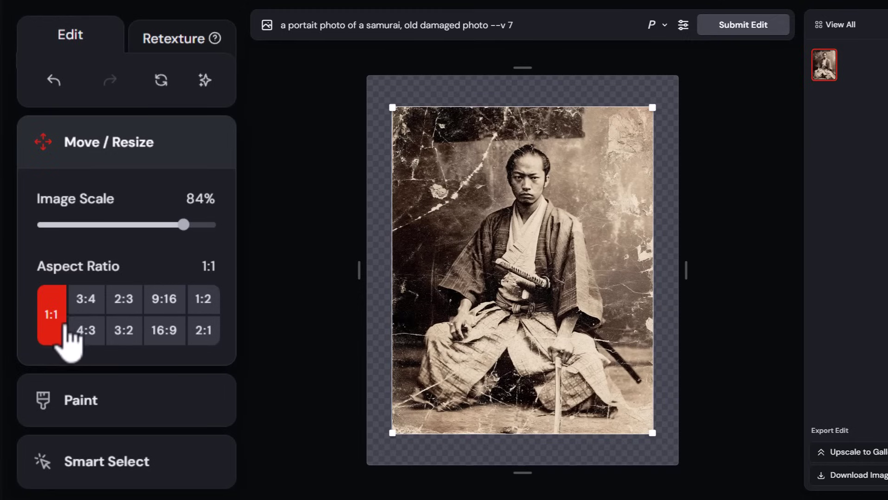
# Try the 9:16, 16:9 and 2:1 canvas ratios, settle on 3:2, and pull in the canvas's left and upper edges
pyautogui.click(164, 300)
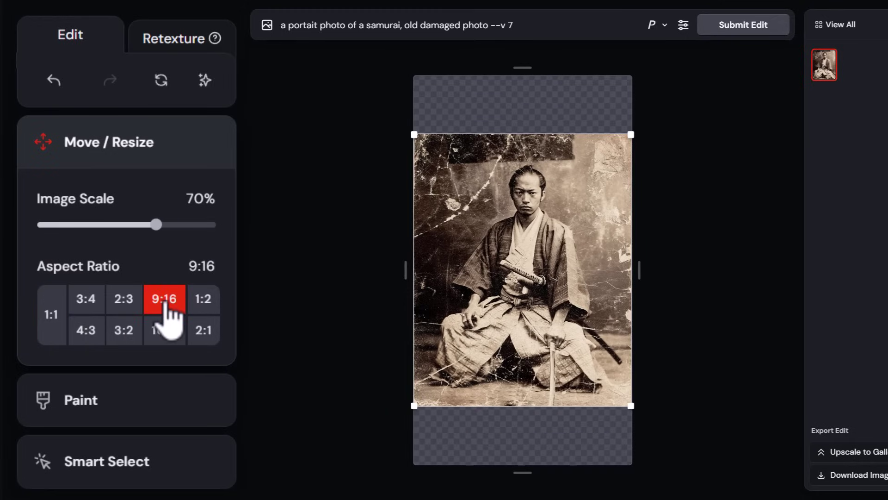
pyautogui.click(166, 332)
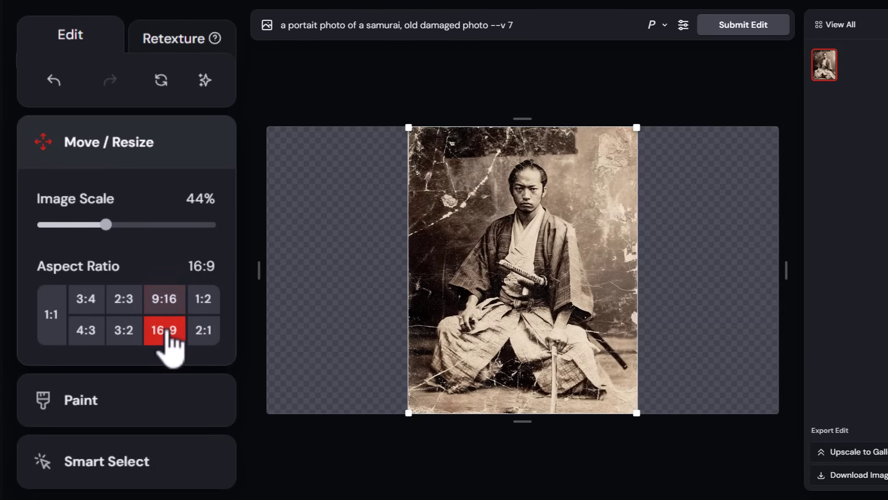
pyautogui.click(208, 330)
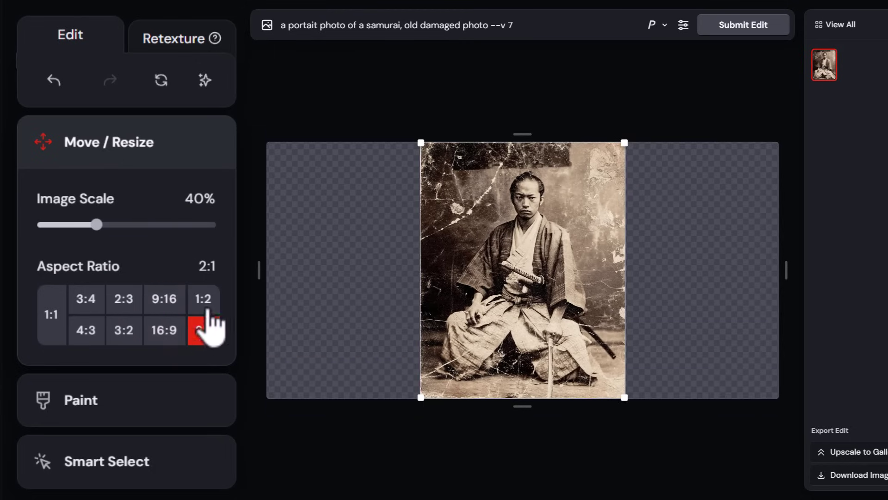
pyautogui.click(124, 330)
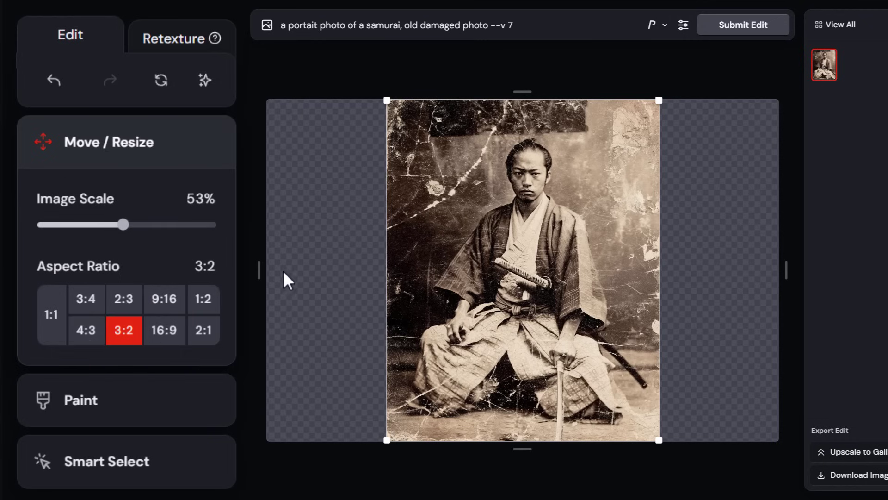
pyautogui.moveTo(260, 271)
pyautogui.mouseDown()
pyautogui.moveTo(321, 270)
pyautogui.moveTo(264, 270)
pyautogui.mouseUp()
pyautogui.moveTo(527, 90); pyautogui.dragTo(529, 134)
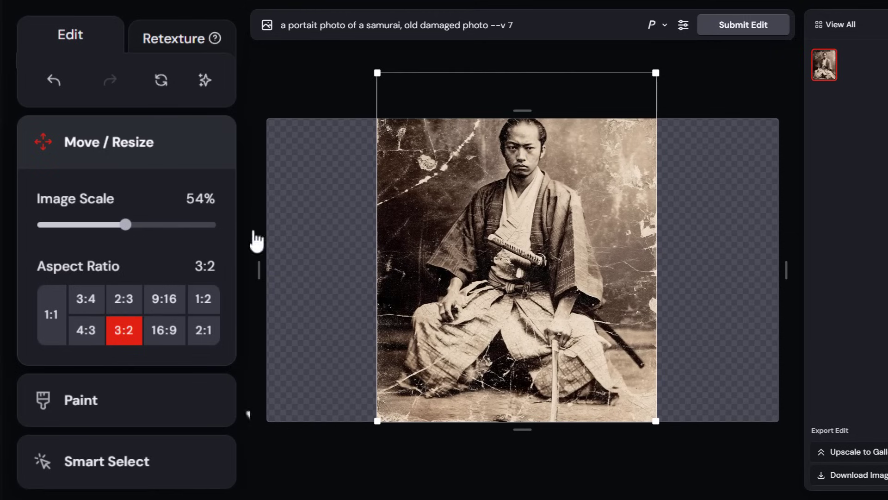
# Enlarge the portrait to 100% scale, shrink it to 74%, and move it towards the middle of the canvas
pyautogui.moveTo(521, 171)
pyautogui.mouseDown()
pyautogui.moveTo(517, 184)
pyautogui.moveTo(543, 212)
pyautogui.moveTo(614, 178)
pyautogui.moveTo(448, 193)
pyautogui.moveTo(516, 116)
pyautogui.moveTo(534, 190)
pyautogui.moveTo(525, 181)
pyautogui.mouseUp()
pyautogui.moveTo(660, 86); pyautogui.dragTo(723, 43)
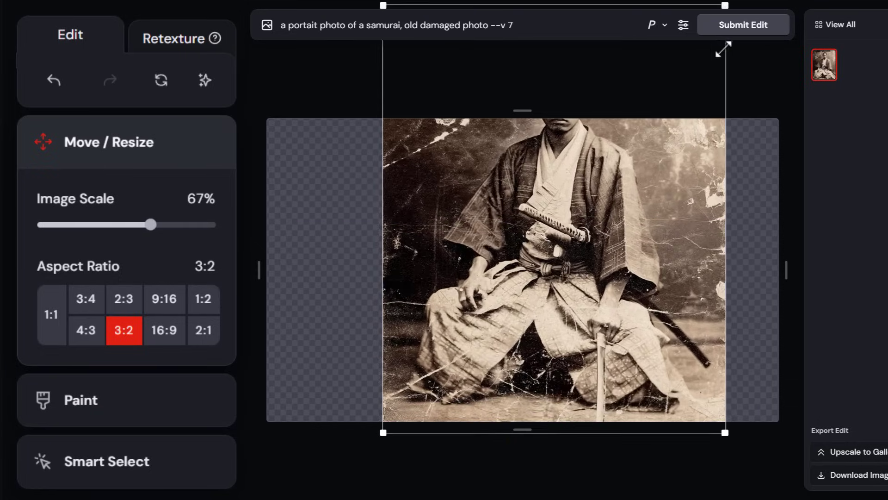
pyautogui.moveTo(622, 197); pyautogui.dragTo(522, 310)
pyautogui.moveTo(620, 124); pyautogui.dragTo(789, 3)
pyautogui.moveTo(595, 185); pyautogui.dragTo(593, 327)
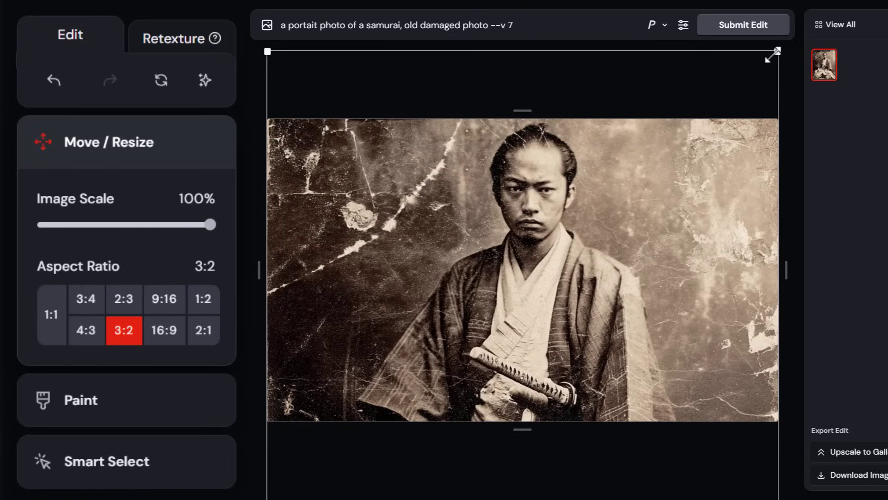
pyautogui.moveTo(772, 54); pyautogui.dragTo(644, 214)
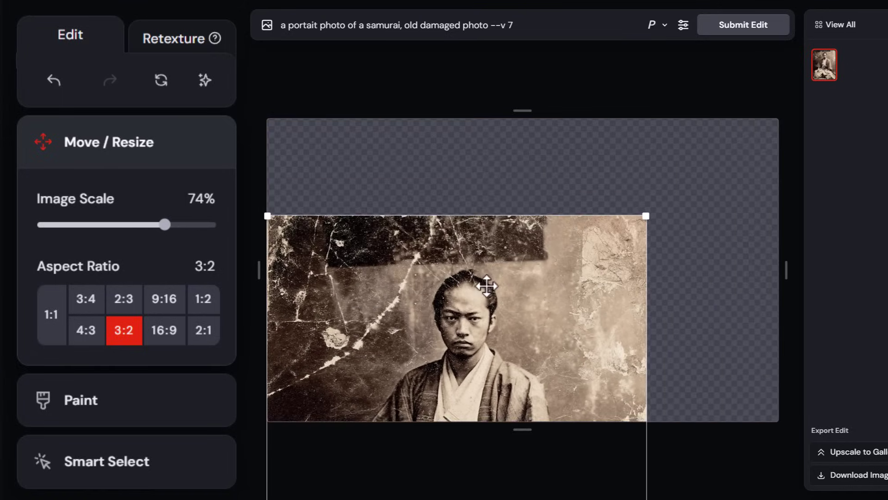
pyautogui.moveTo(483, 287); pyautogui.dragTo(572, 136)
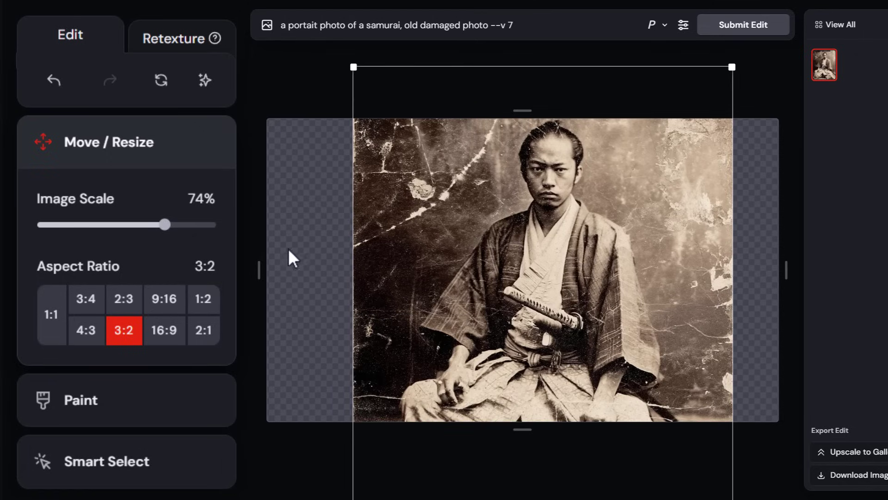
# Narrow the canvas from its left edge and extend it upwards to reveal more of the portrait's background
pyautogui.moveTo(261, 266); pyautogui.dragTo(286, 264)
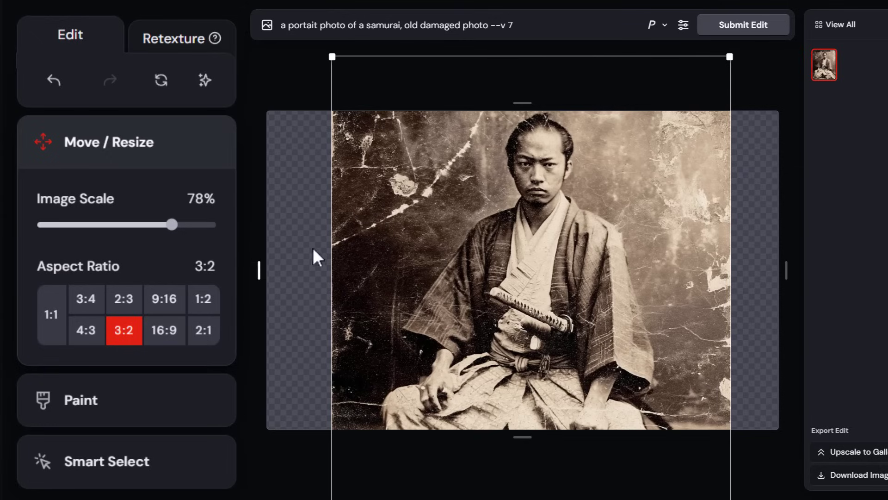
pyautogui.moveTo(531, 101); pyautogui.dragTo(493, 88)
pyautogui.moveTo(263, 270)
pyautogui.mouseDown()
pyautogui.moveTo(304, 263)
pyautogui.moveTo(264, 274)
pyautogui.mouseUp()
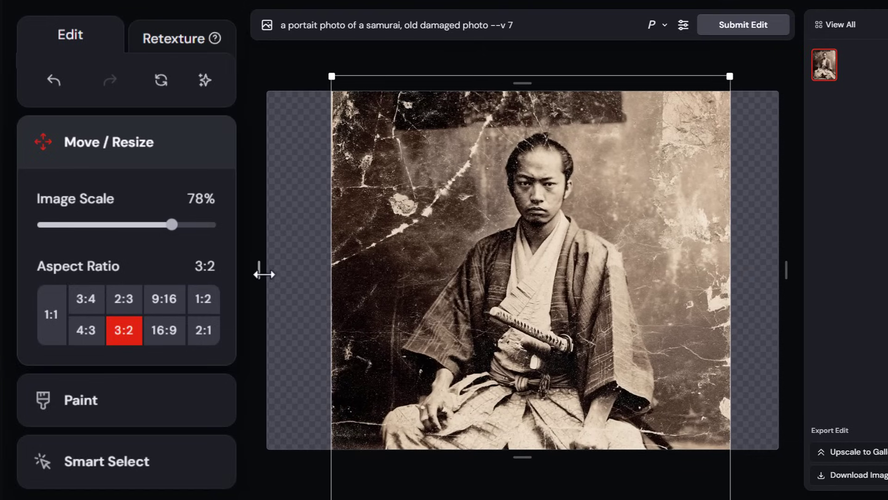
# Set the canvas to 16:9, realign the portrait to its full height, and change the aspect ratio to 1:1
pyautogui.click(166, 332)
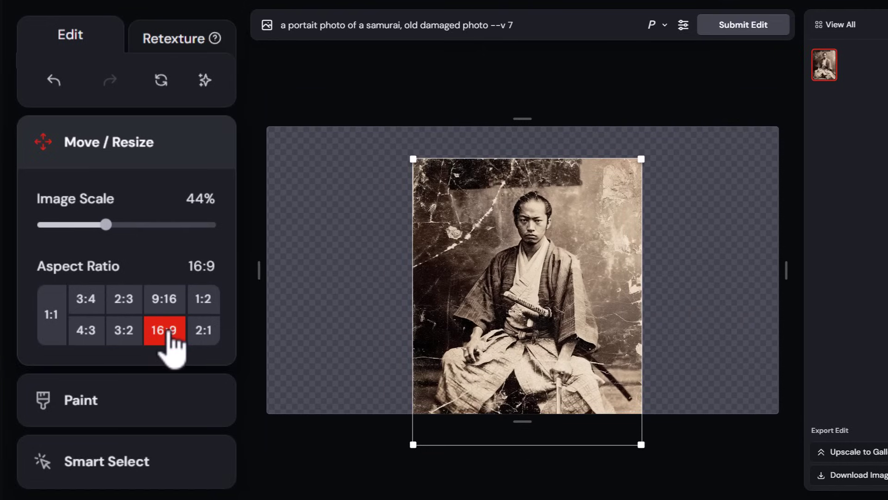
pyautogui.moveTo(454, 253); pyautogui.dragTo(446, 222)
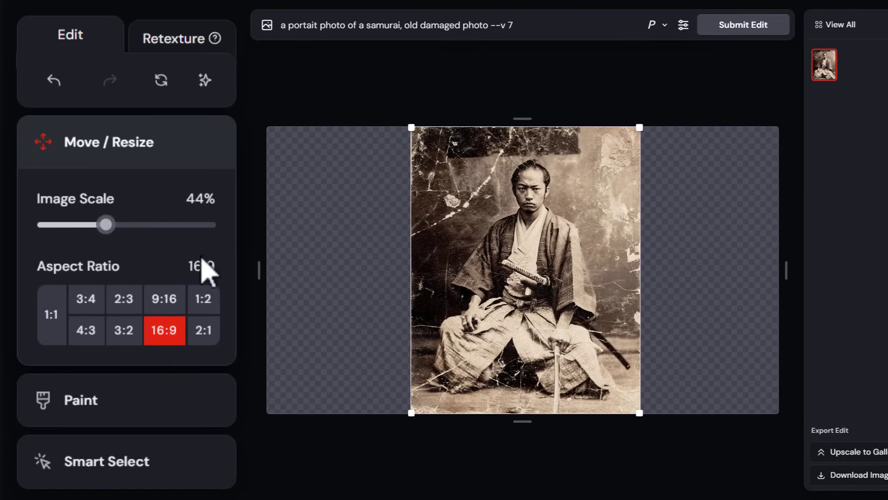
pyautogui.moveTo(259, 267); pyautogui.dragTo(266, 264)
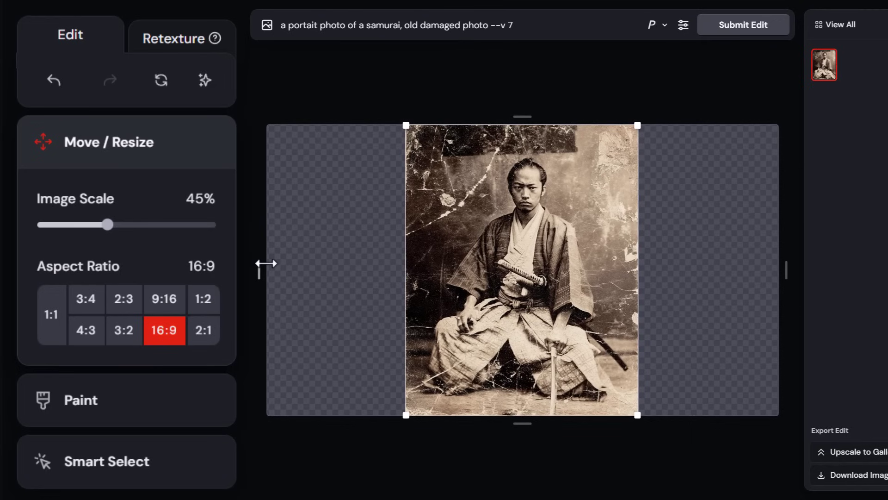
pyautogui.click(57, 327)
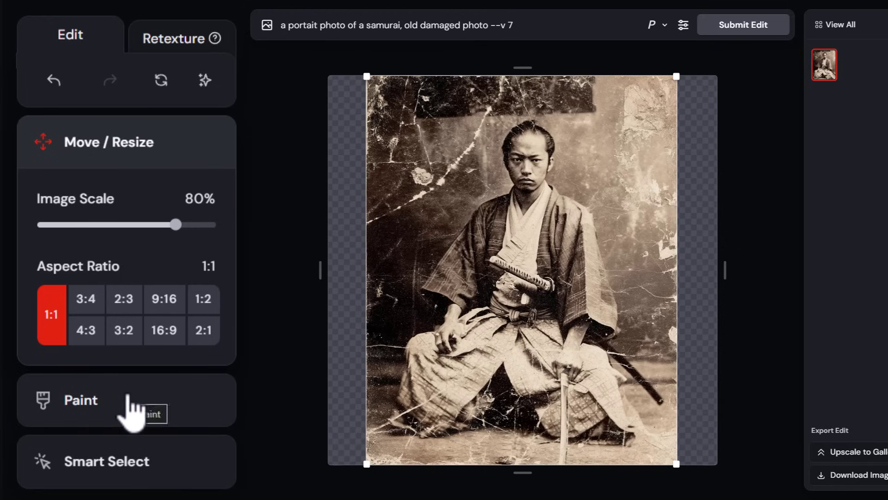
# Set the eraser brush size to 395 px and erase a large circle over the samurai's head and shoulder
pyautogui.click(131, 410)
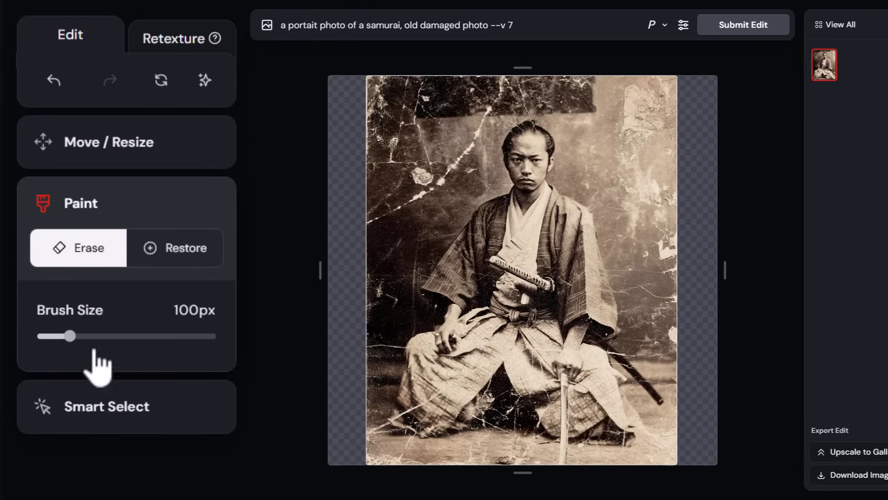
pyautogui.moveTo(69, 336); pyautogui.dragTo(177, 338)
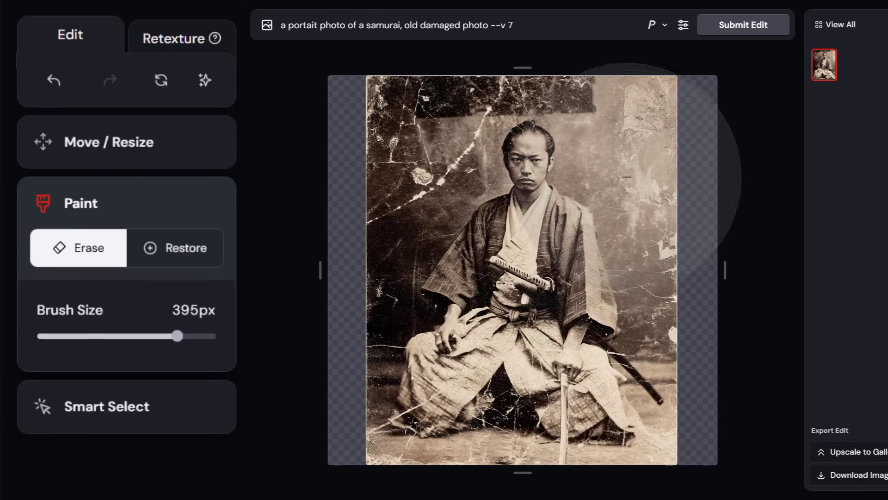
pyautogui.click(580, 183)
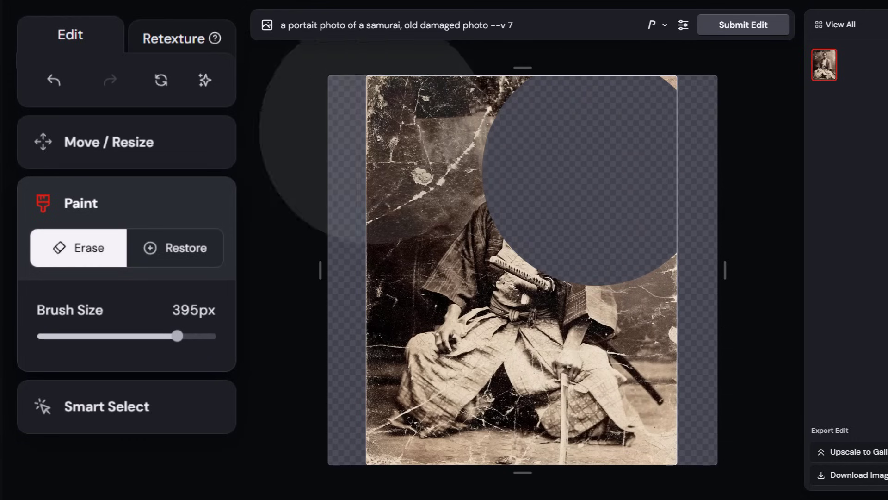
# Undo and redo the last erase, and reset the selected layer
pyautogui.click(53, 83)
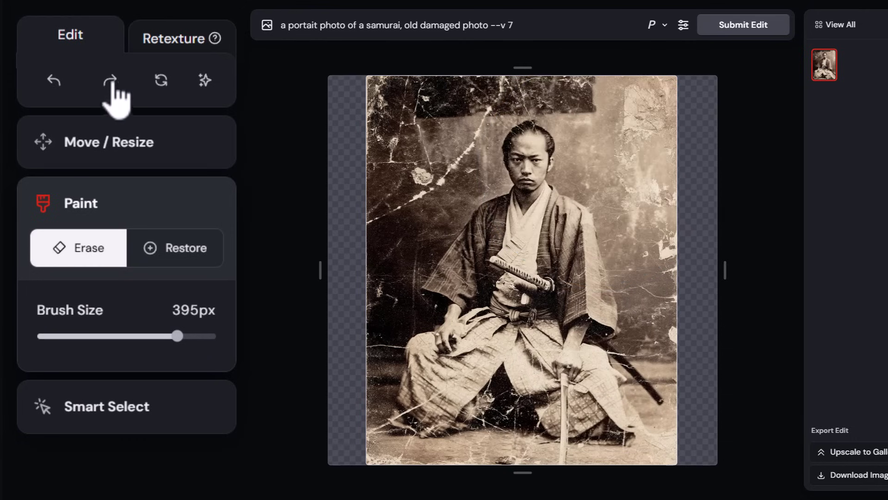
pyautogui.click(110, 81)
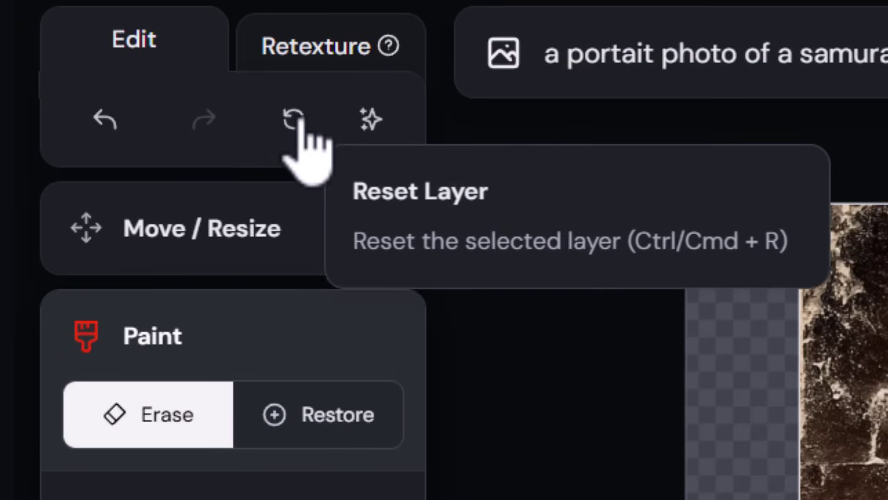
pyautogui.click(296, 122)
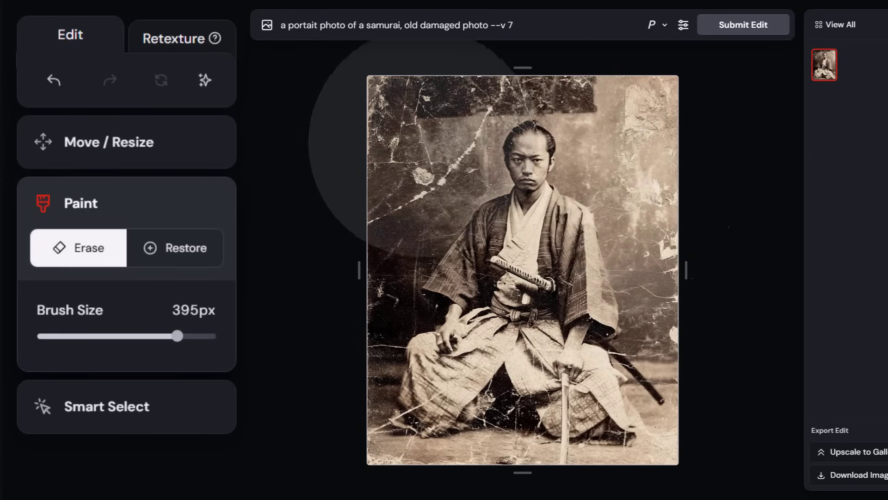
# Set the canvas aspect ratio to 1:1 and erase the staff and the hand holding it with a 115 px brush
pyautogui.click(160, 162)
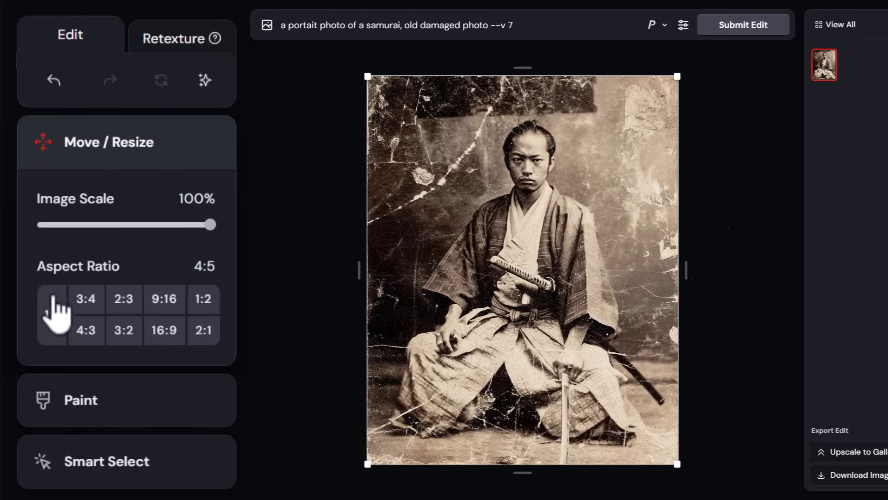
pyautogui.click(52, 324)
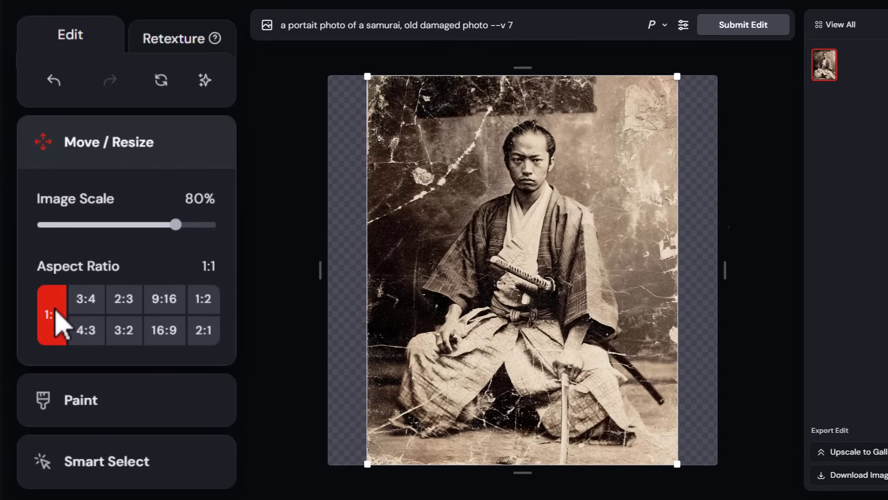
pyautogui.click(61, 401)
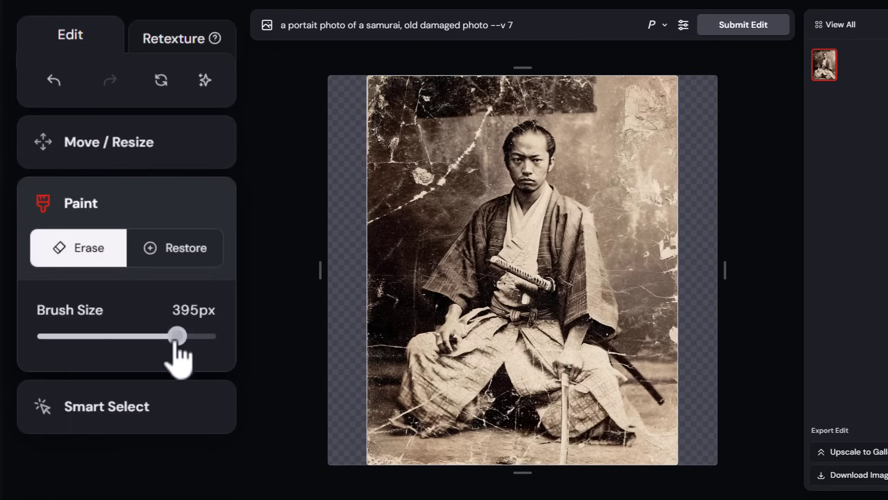
pyautogui.moveTo(177, 337); pyautogui.dragTo(76, 336)
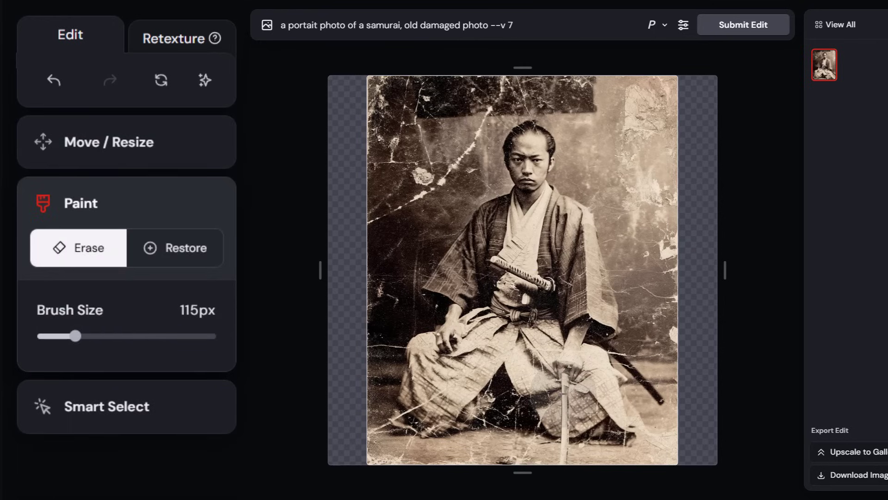
pyautogui.moveTo(567, 377); pyautogui.dragTo(568, 441)
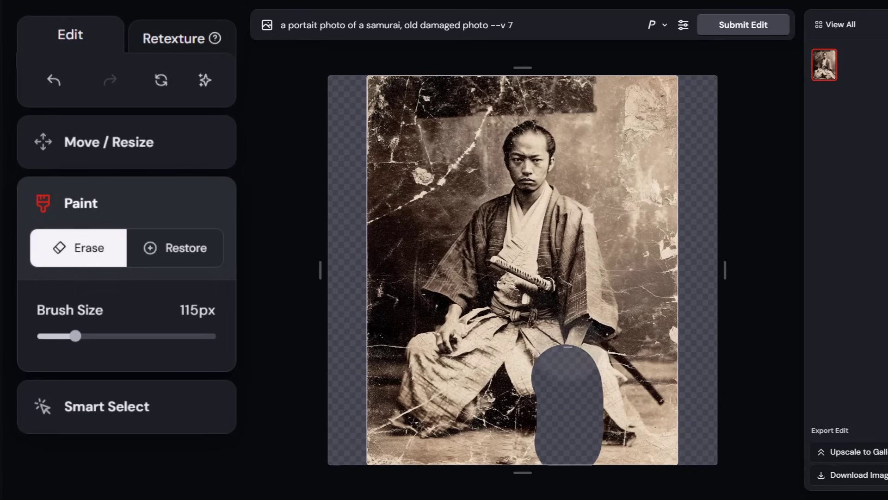
# Restore the samurai's hand and the clothing around the erased staff with a 75 px brush, leaving only the staff area erased
pyautogui.click(156, 250)
pyautogui.moveTo(60, 337); pyautogui.dragTo(59, 337)
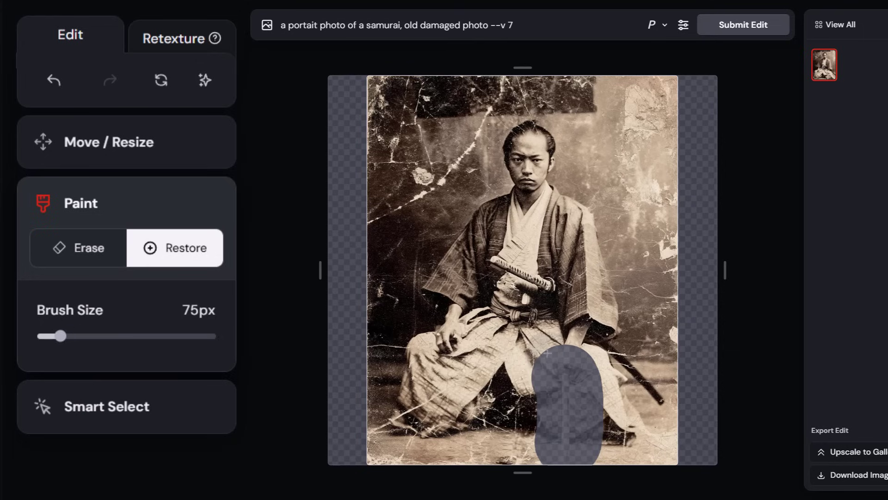
pyautogui.moveTo(567, 343); pyautogui.dragTo(587, 344)
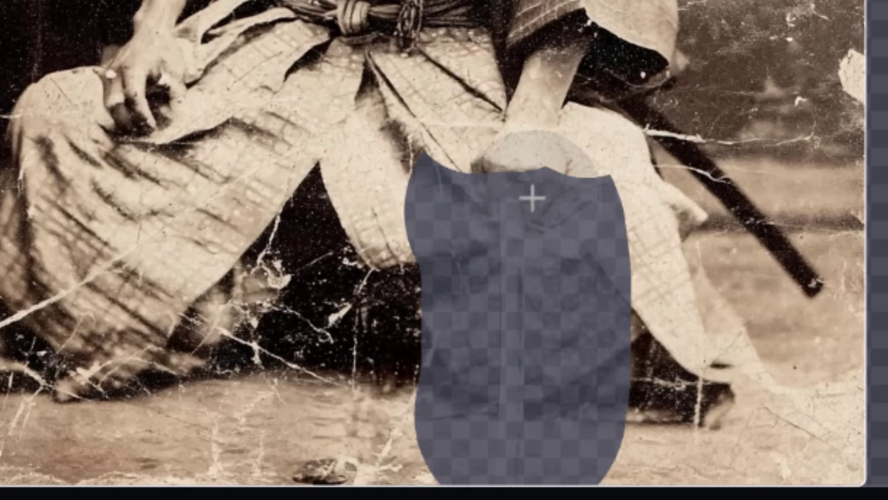
pyautogui.moveTo(627, 393)
pyautogui.mouseDown()
pyautogui.moveTo(620, 431)
pyautogui.moveTo(629, 212)
pyautogui.mouseUp()
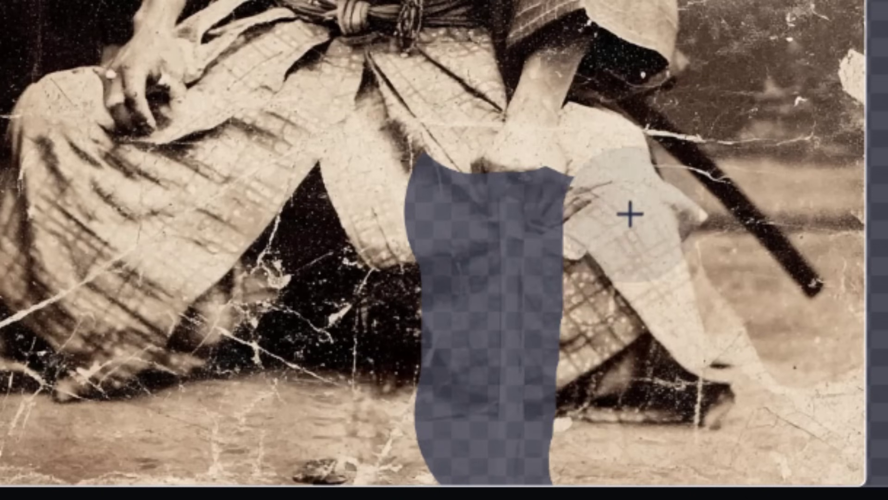
pyautogui.moveTo(426, 139); pyautogui.dragTo(386, 450)
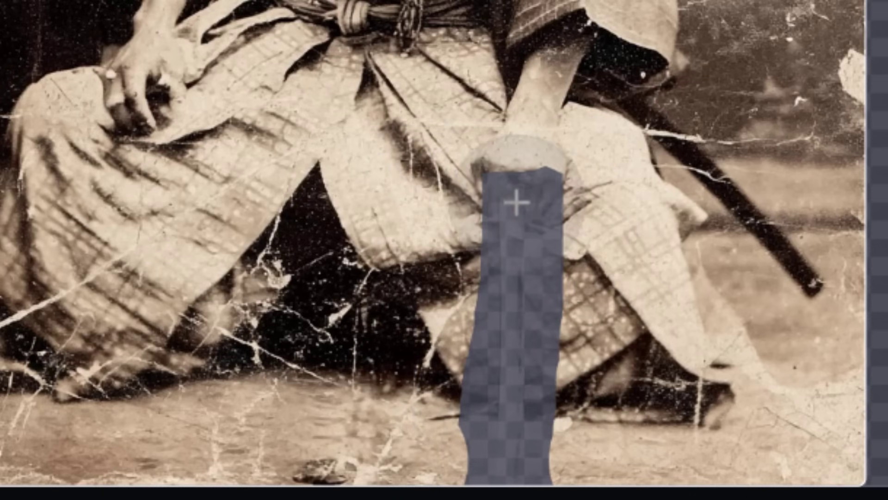
pyautogui.moveTo(602, 194)
pyautogui.mouseDown()
pyautogui.moveTo(610, 175)
pyautogui.moveTo(548, 83)
pyautogui.moveTo(519, 108)
pyautogui.mouseUp()
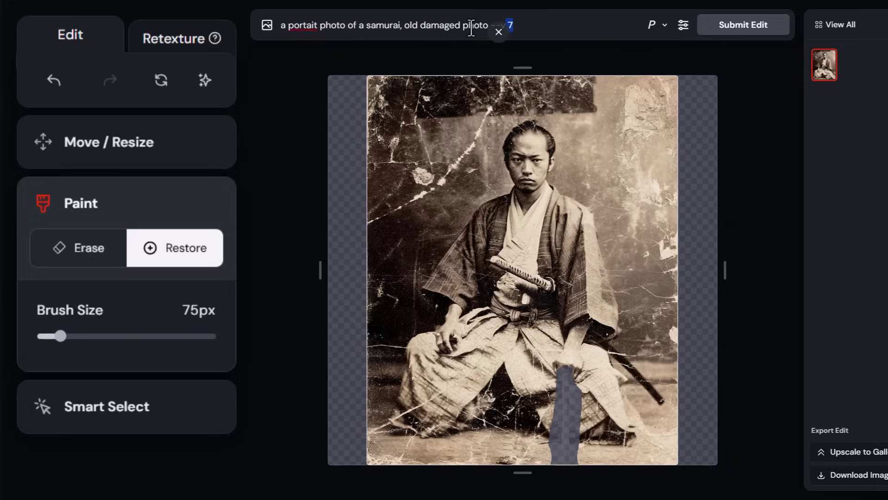
# Replace the prompt text with "samurai" and submit the edit
pyautogui.moveTo(471, 28); pyautogui.dragTo(281, 27)
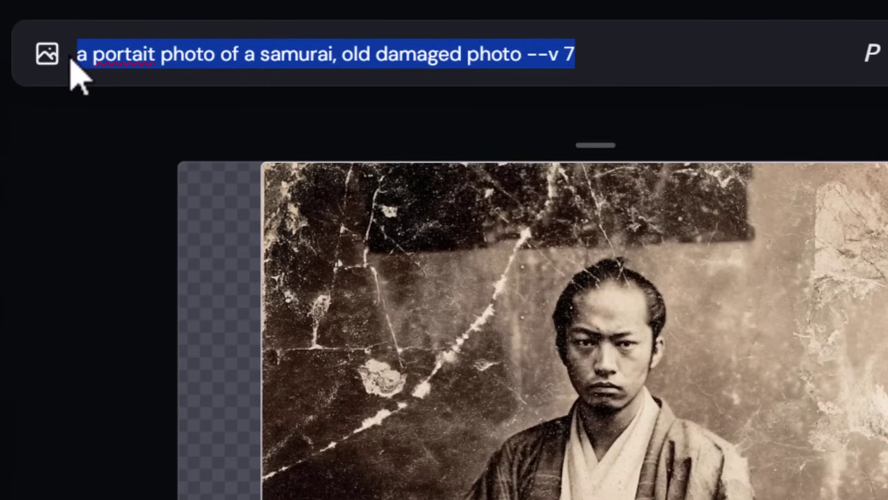
pyautogui.write('samurai')
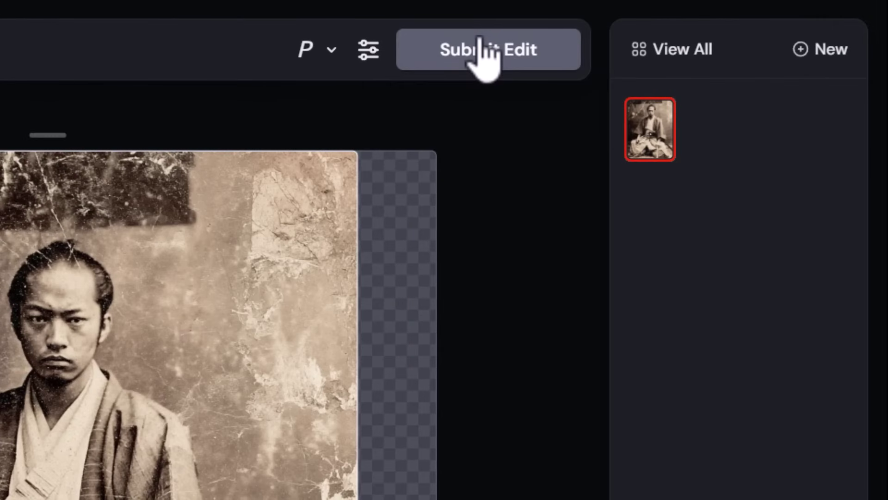
pyautogui.click(887, 54)
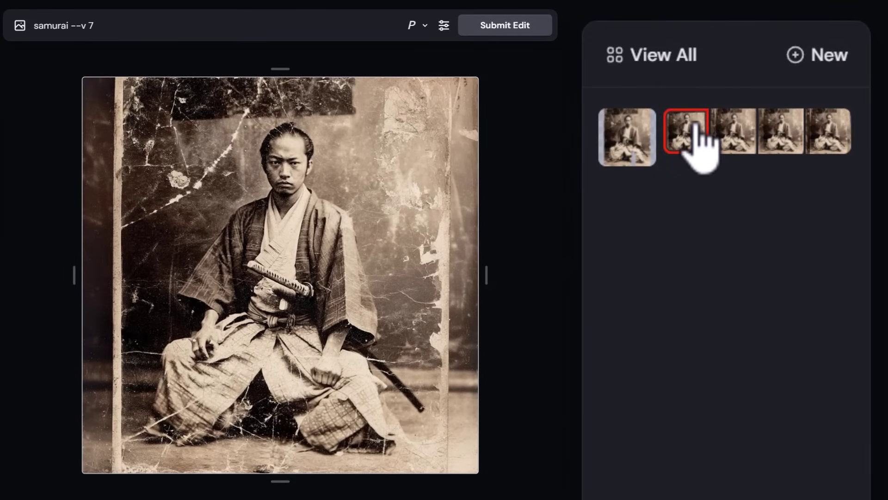
# Compare the four generated variations of the square portrait and select the third one
pyautogui.click(730, 139)
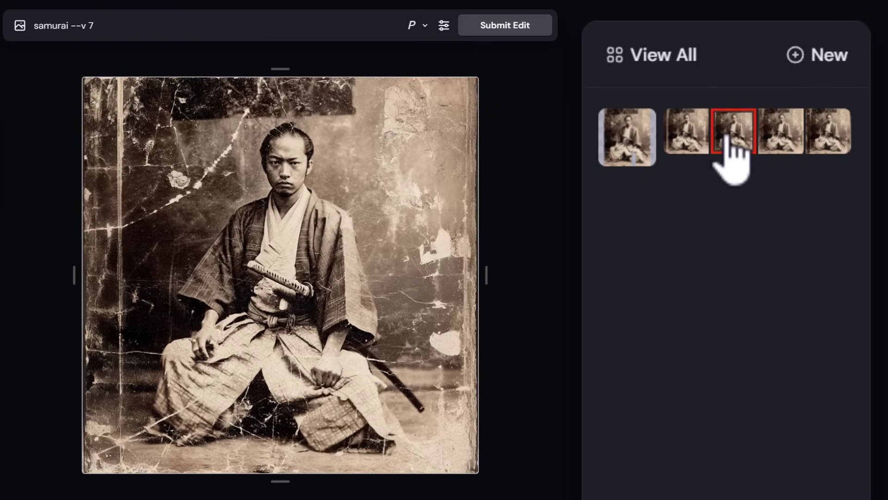
pyautogui.click(781, 139)
pyautogui.click(828, 136)
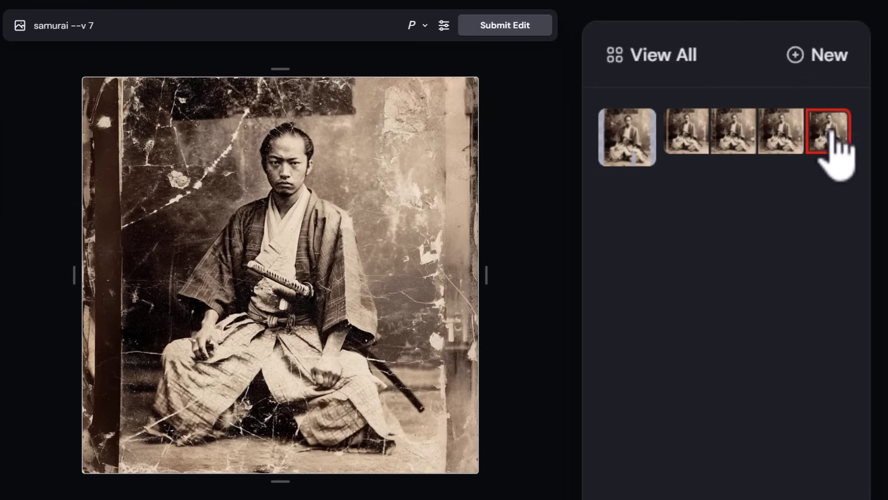
pyautogui.click(781, 136)
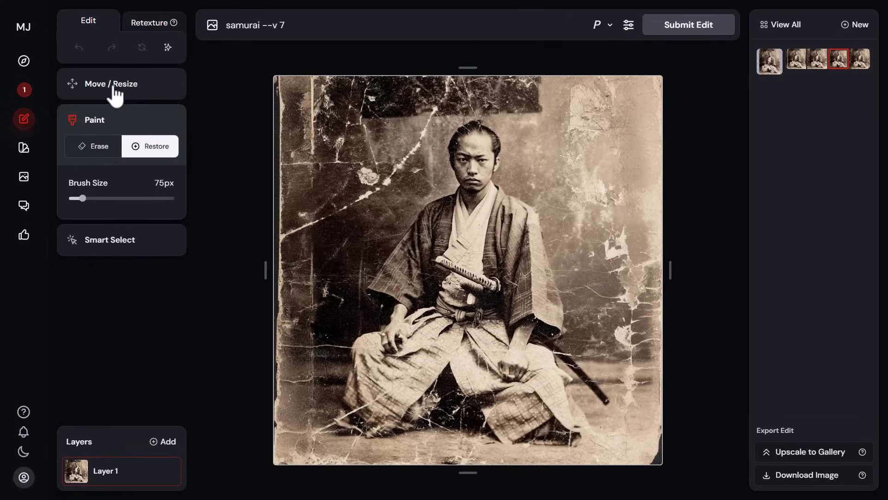
# Scale the portrait layer to 94% and center it so an empty margin surrounds it on the square canvas
pyautogui.click(111, 90)
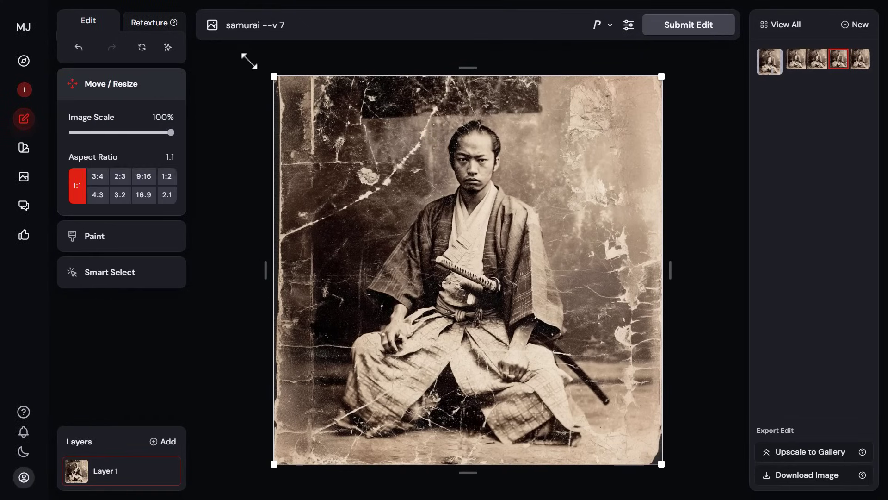
pyautogui.moveTo(273, 76); pyautogui.dragTo(327, 87)
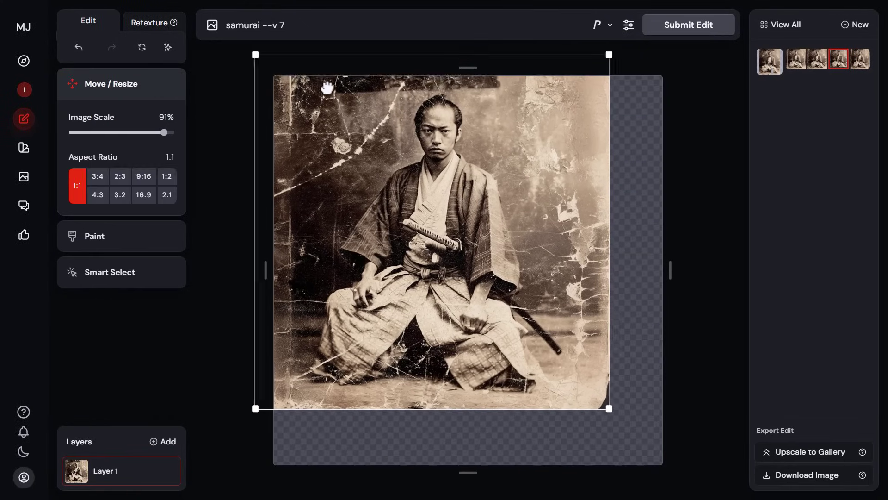
pyautogui.moveTo(610, 408); pyautogui.dragTo(643, 441)
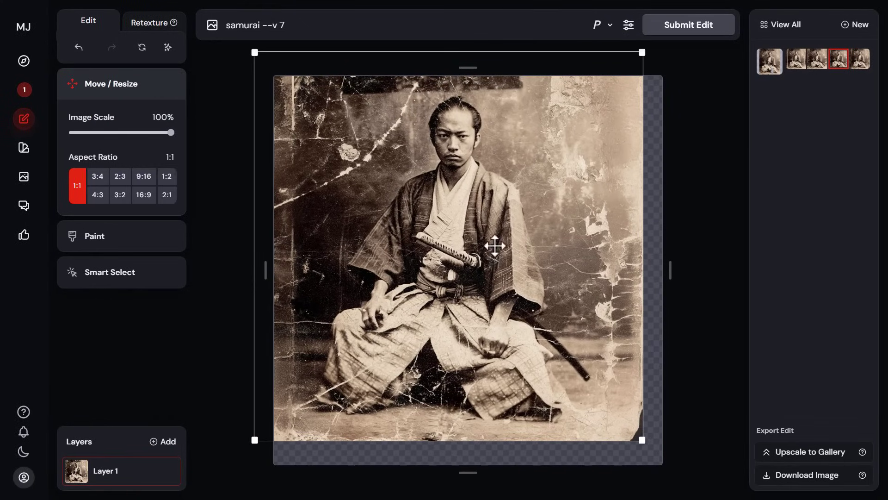
pyautogui.moveTo(494, 246); pyautogui.dragTo(517, 278)
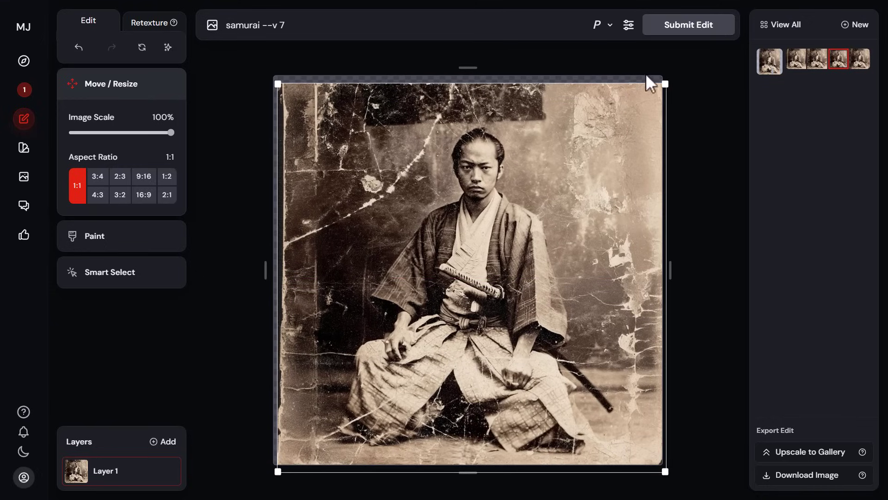
pyautogui.moveTo(665, 85); pyautogui.dragTo(645, 104)
pyautogui.moveTo(455, 298)
pyautogui.mouseDown()
pyautogui.moveTo(470, 276)
pyautogui.moveTo(453, 284)
pyautogui.mouseUp()
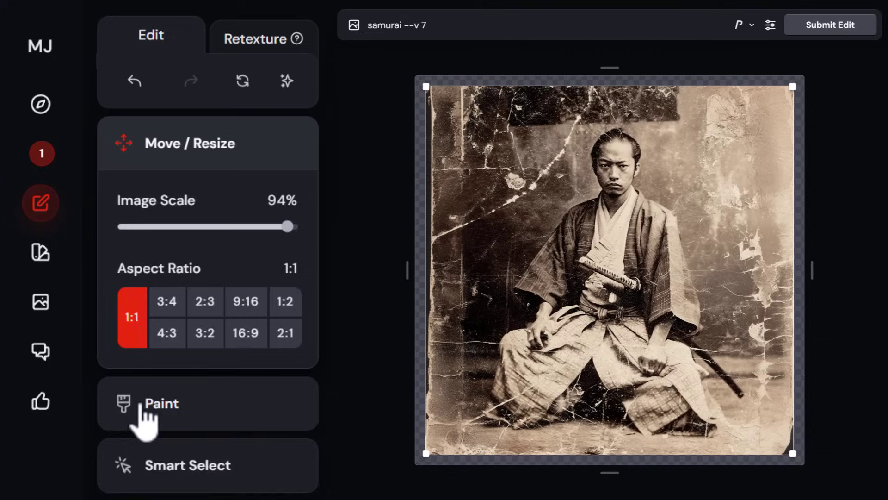
# Erase the portrait's outer edges unevenly with a 75 px brush and shrink the layer slightly within the canvas
pyautogui.click(86, 236)
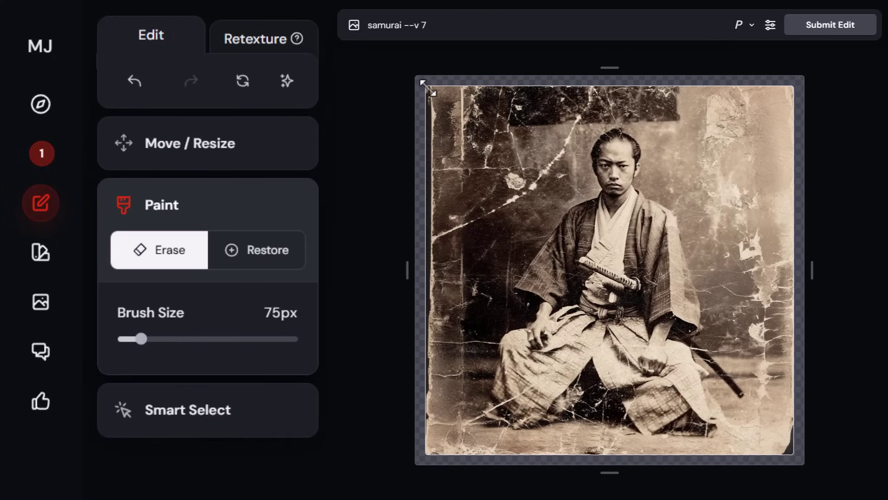
pyautogui.moveTo(451, 90); pyautogui.dragTo(440, 451)
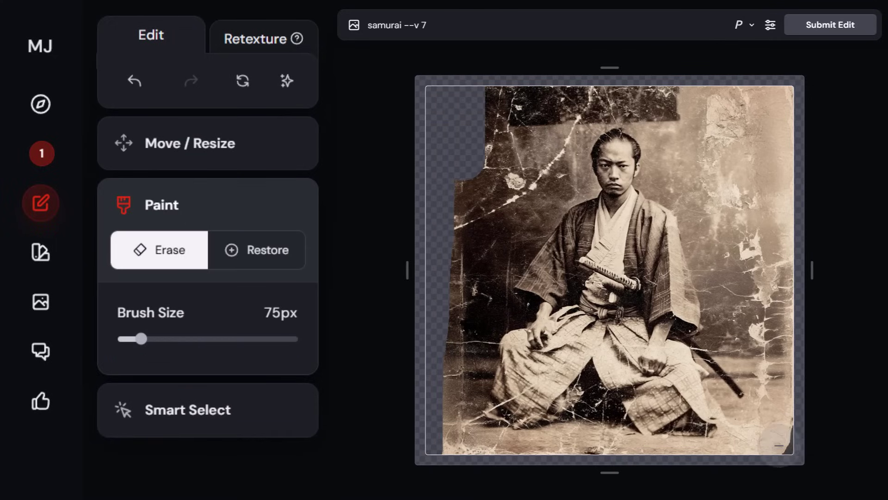
pyautogui.moveTo(793, 453)
pyautogui.mouseDown()
pyautogui.moveTo(780, 447)
pyautogui.moveTo(771, 417)
pyautogui.moveTo(782, 421)
pyautogui.mouseUp()
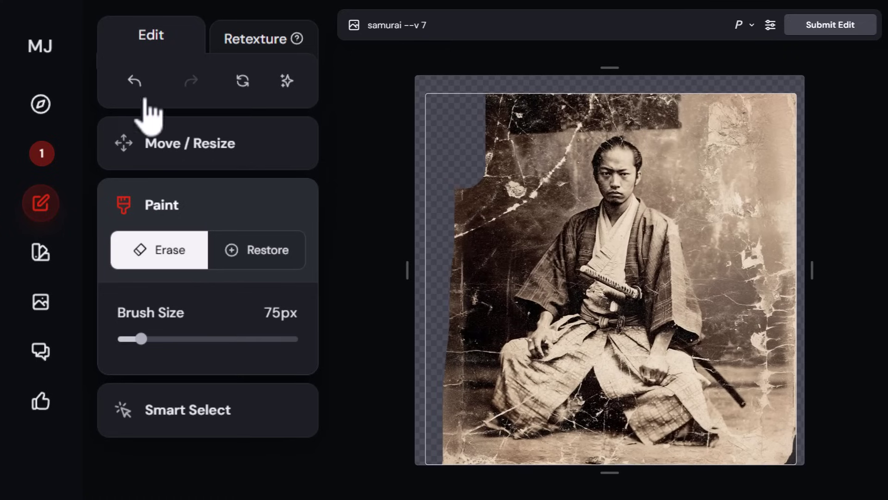
pyautogui.click(139, 82)
pyautogui.moveTo(791, 386)
pyautogui.mouseDown()
pyautogui.moveTo(780, 443)
pyautogui.moveTo(800, 111)
pyautogui.moveTo(801, 141)
pyautogui.moveTo(763, 93)
pyautogui.moveTo(486, 77)
pyautogui.mouseUp()
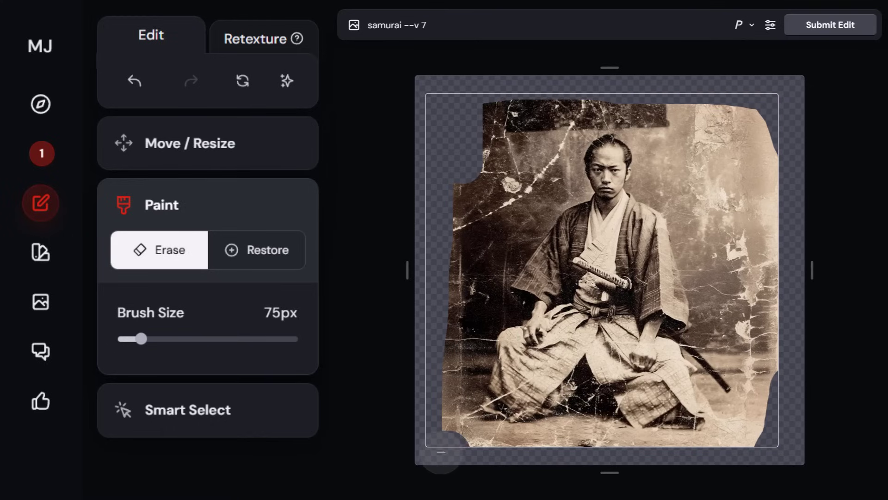
pyautogui.moveTo(442, 451)
pyautogui.mouseDown()
pyautogui.moveTo(577, 466)
pyautogui.moveTo(752, 461)
pyautogui.moveTo(628, 468)
pyautogui.moveTo(565, 465)
pyautogui.moveTo(762, 455)
pyautogui.mouseUp()
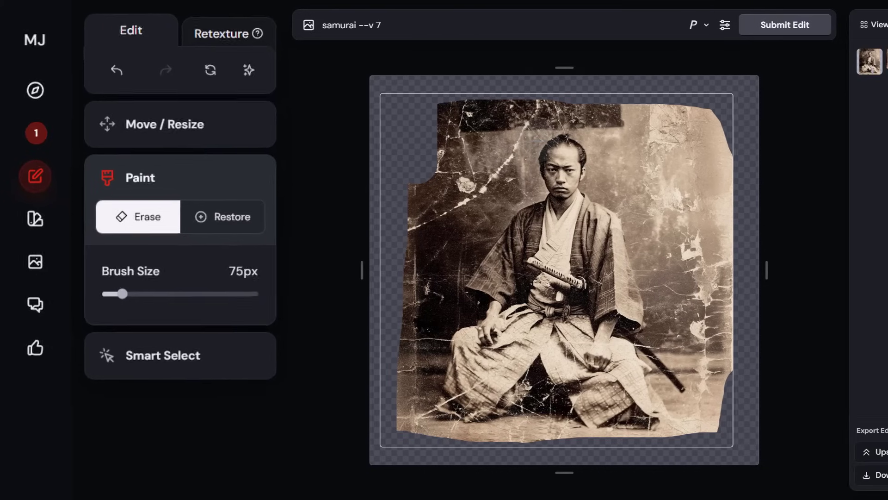
# Submit the edit with the erased edges and select the third result after checking the fourth
pyautogui.click(782, 27)
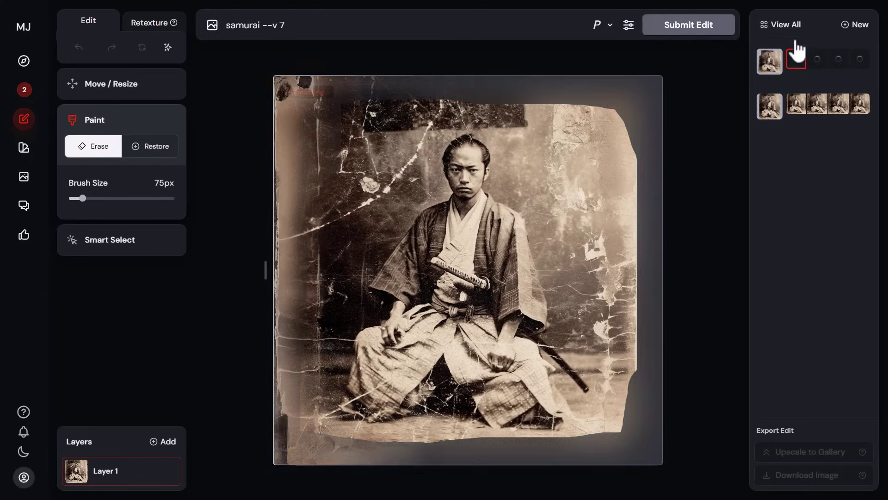
pyautogui.click(838, 63)
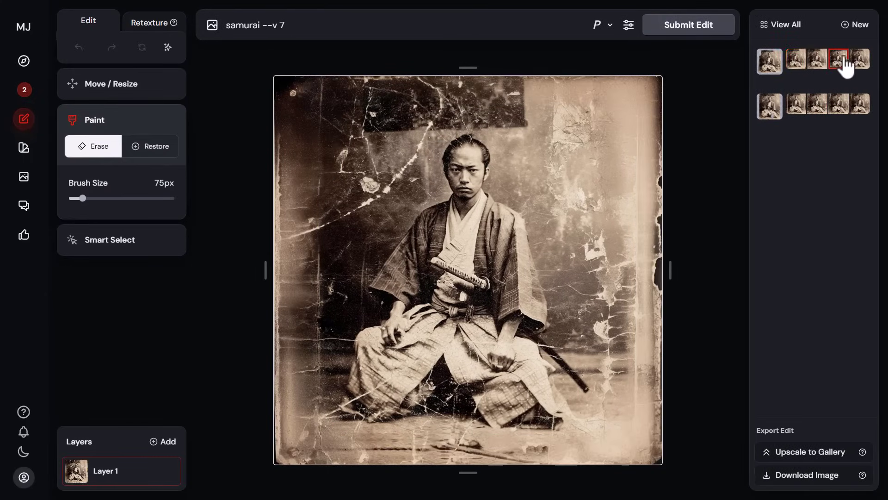
pyautogui.click(855, 65)
pyautogui.click(834, 60)
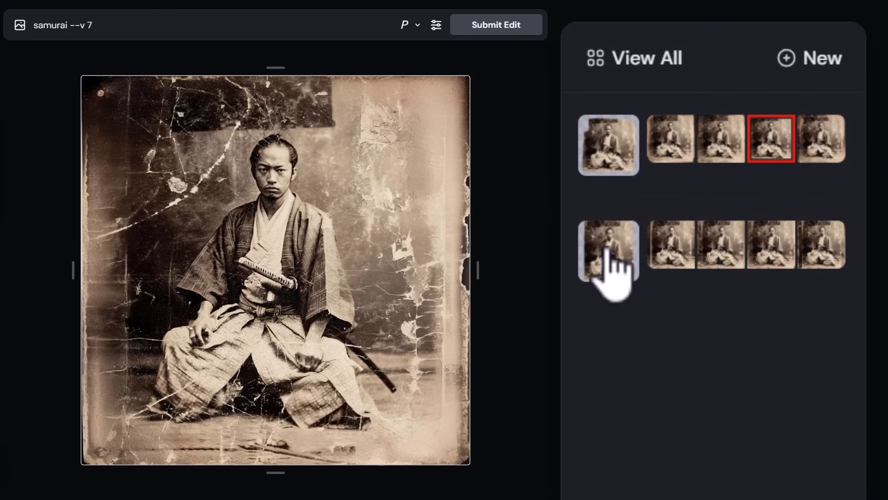
# Revisit the source images of both edits in the history and reselect the latest one with the erased edges
pyautogui.click(611, 268)
pyautogui.click(616, 162)
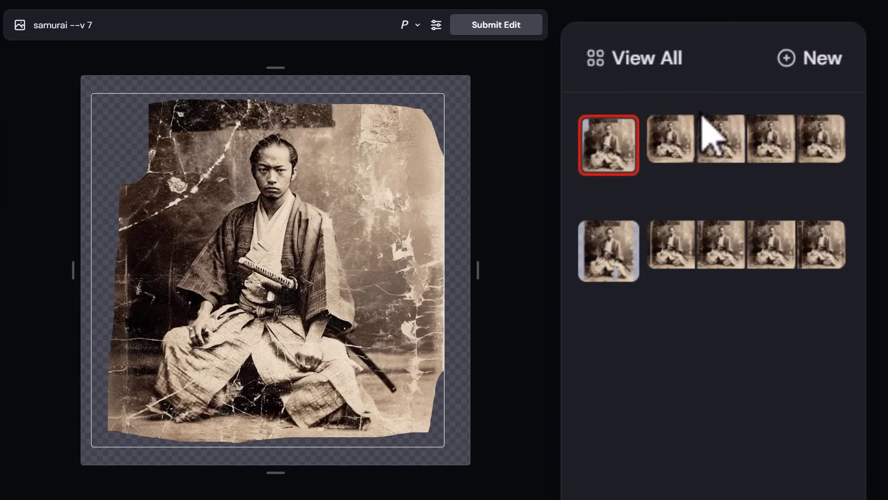
pyautogui.click(683, 144)
pyautogui.click(601, 144)
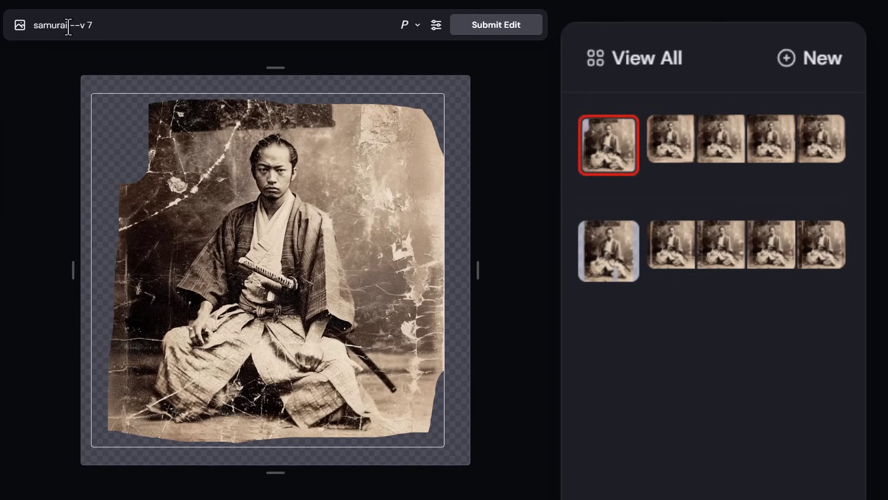
# Turn on Personalize and add the Old Film Dust & Scratch moodboard to the Global V7 Profile
pyautogui.click(418, 26)
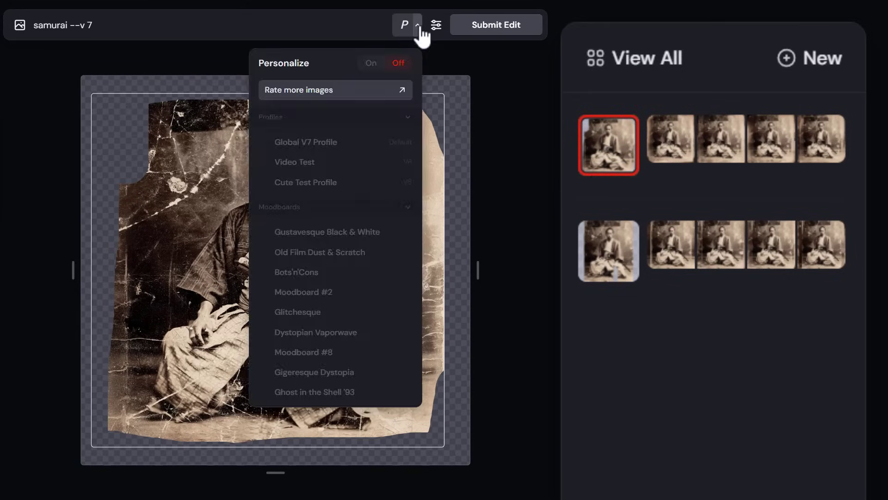
pyautogui.click(366, 66)
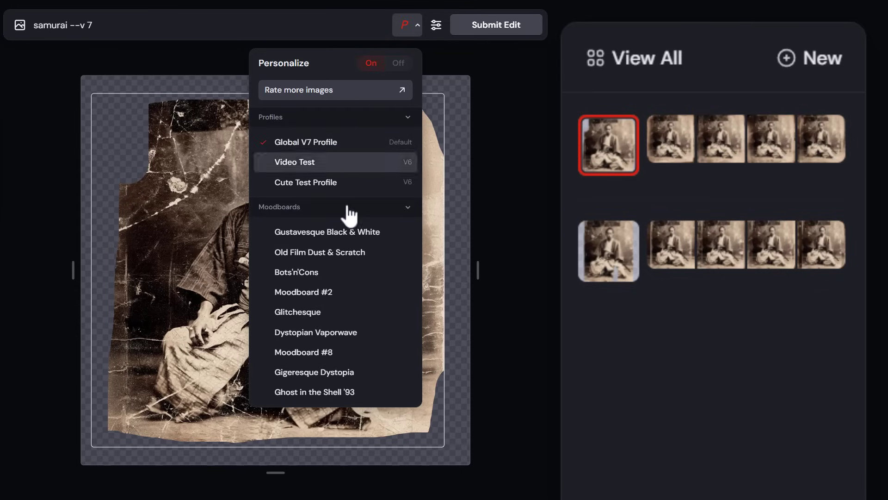
pyautogui.click(289, 259)
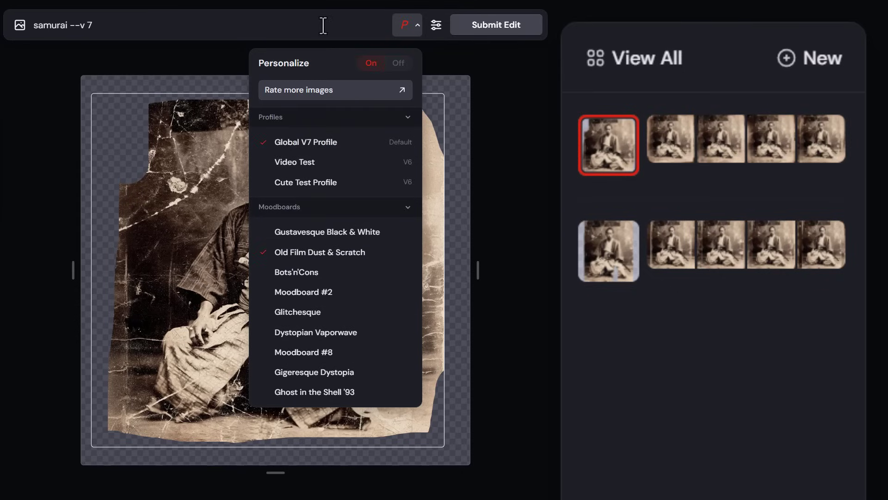
# Submit the edit with the current personalization and settings, and compare the results with the source image
pyautogui.click(436, 27)
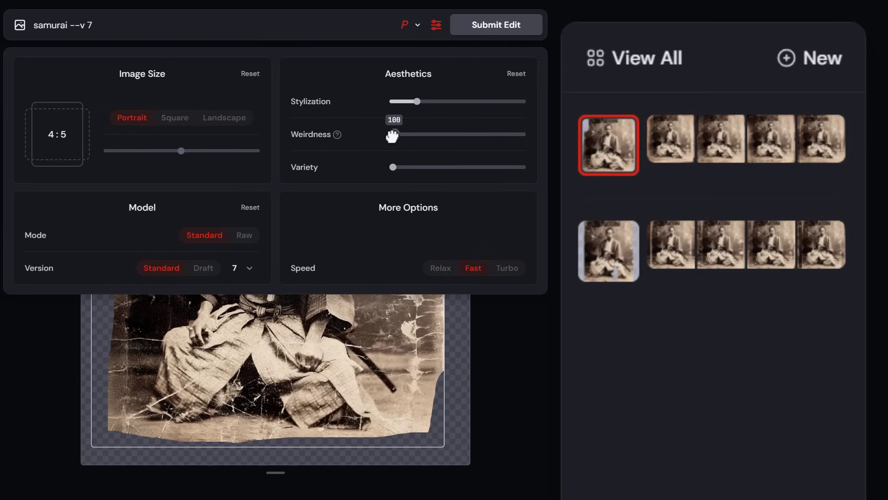
pyautogui.click(516, 28)
pyautogui.click(437, 26)
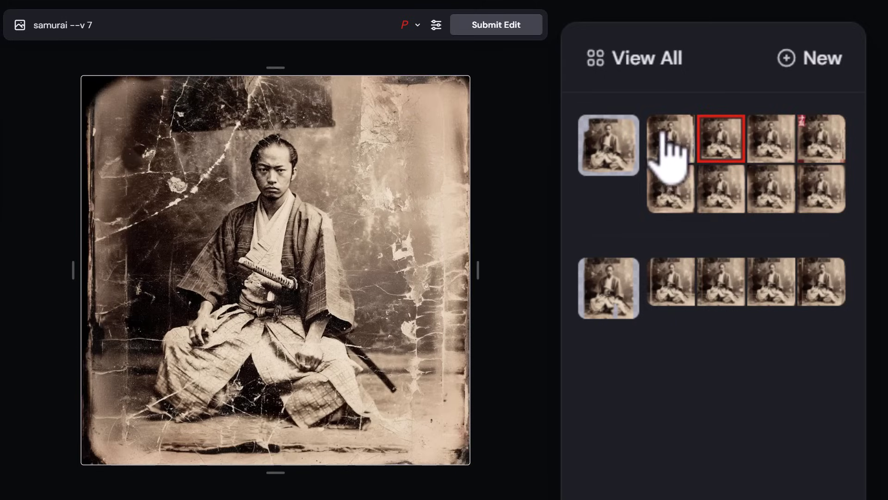
pyautogui.click(613, 148)
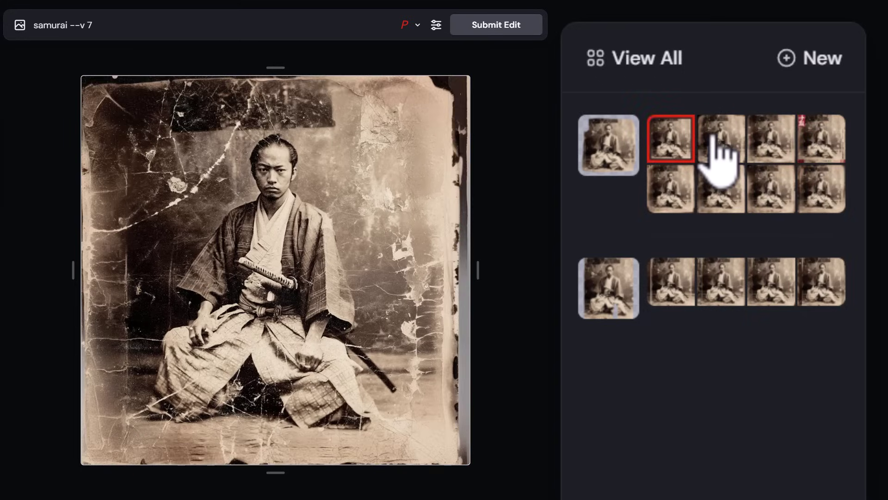
# Set the model version to niji 6 and resubmit the edit from the source image with the erased edges
pyautogui.click(437, 26)
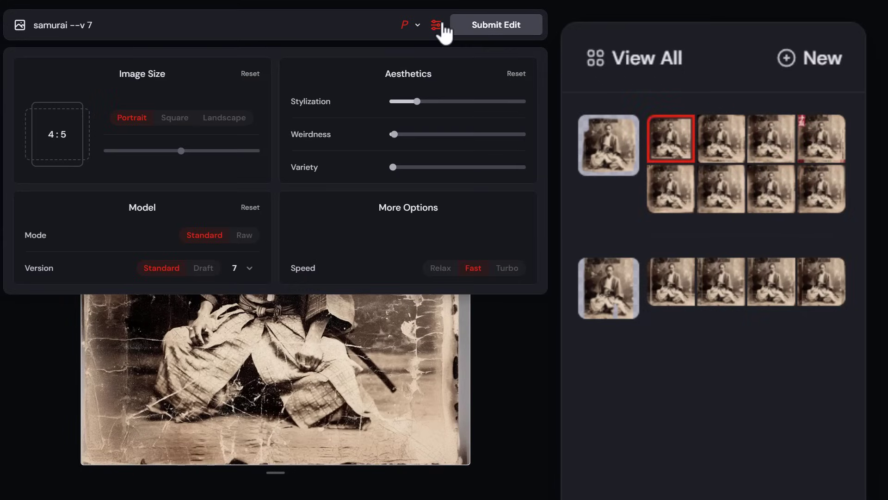
pyautogui.click(246, 269)
pyautogui.scroll(-5, 244, 353)
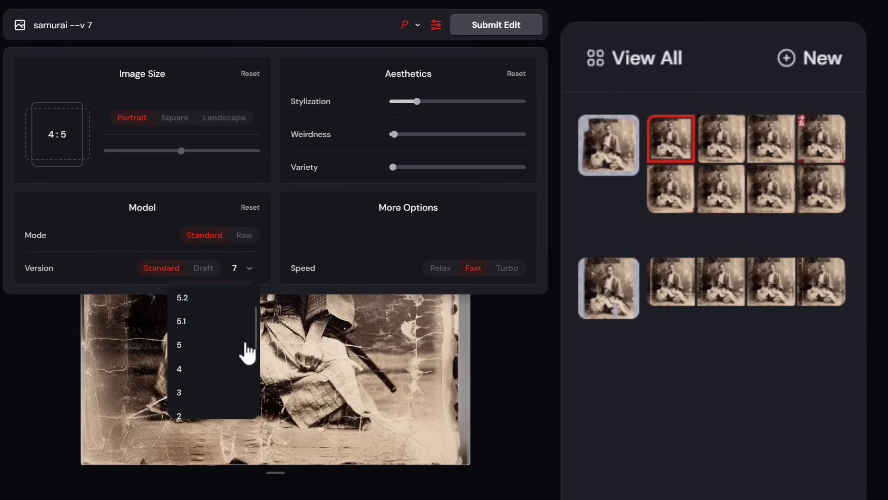
pyautogui.click(227, 390)
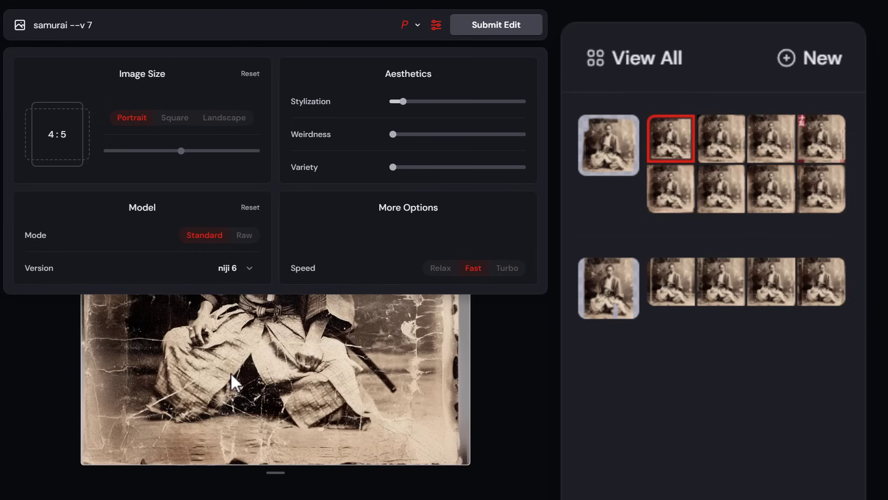
pyautogui.click(618, 148)
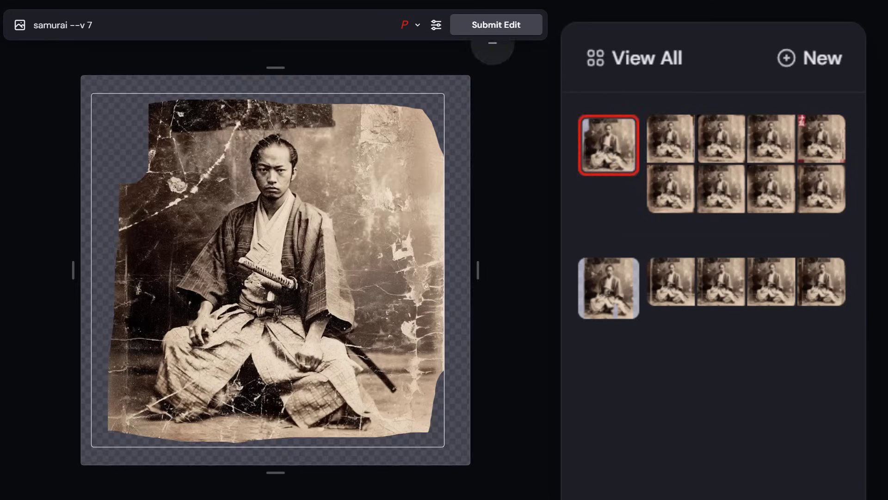
pyautogui.click(437, 26)
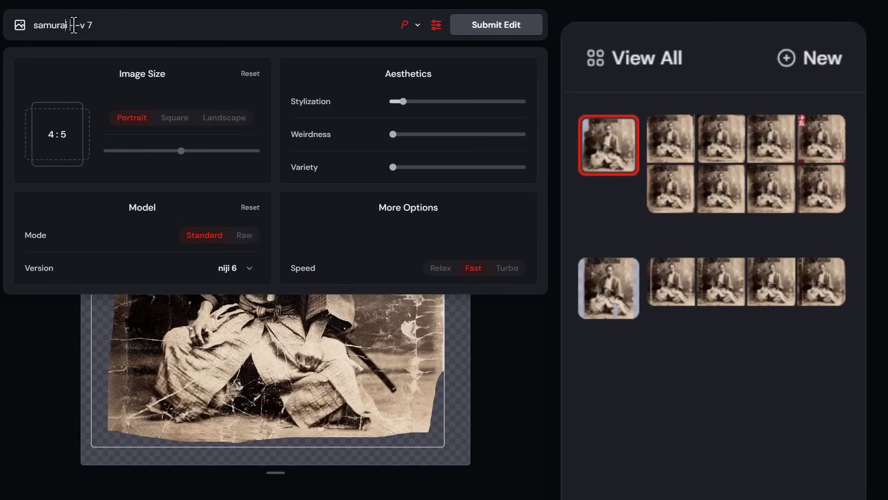
pyautogui.press('Return')
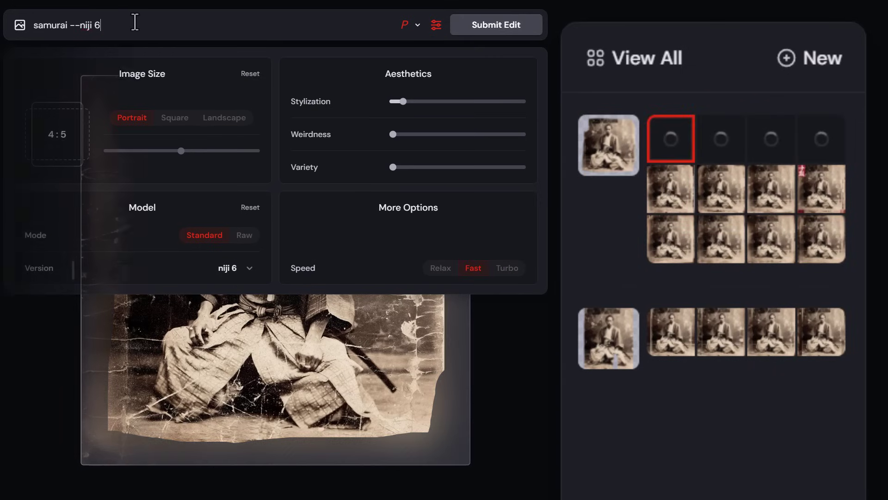
# Compare the four niji 6 results and select the first one
pyautogui.click(724, 143)
pyautogui.click(789, 143)
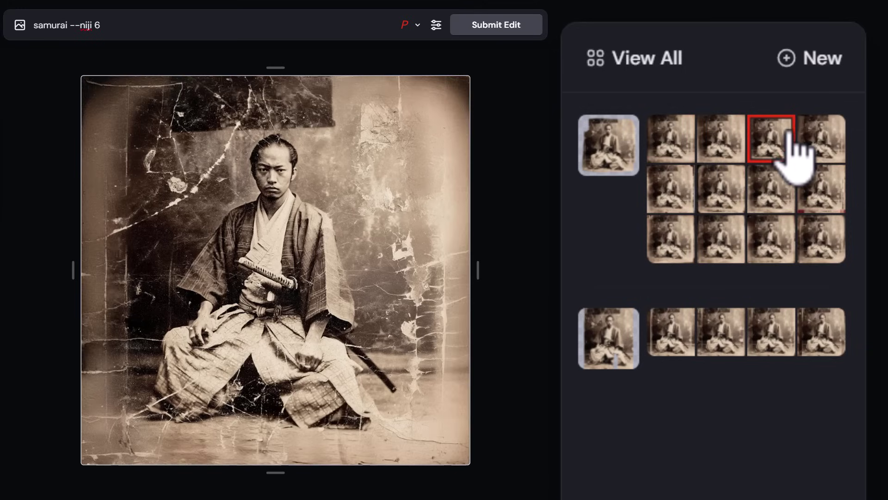
pyautogui.click(824, 143)
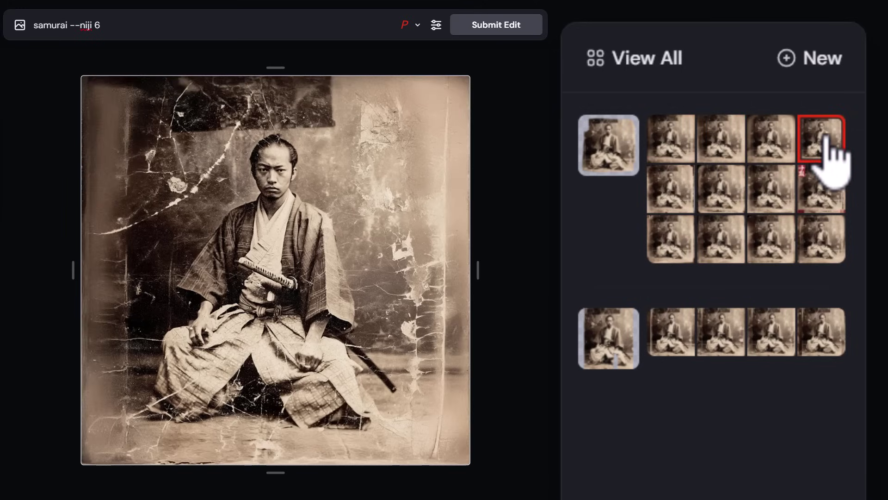
pyautogui.click(770, 148)
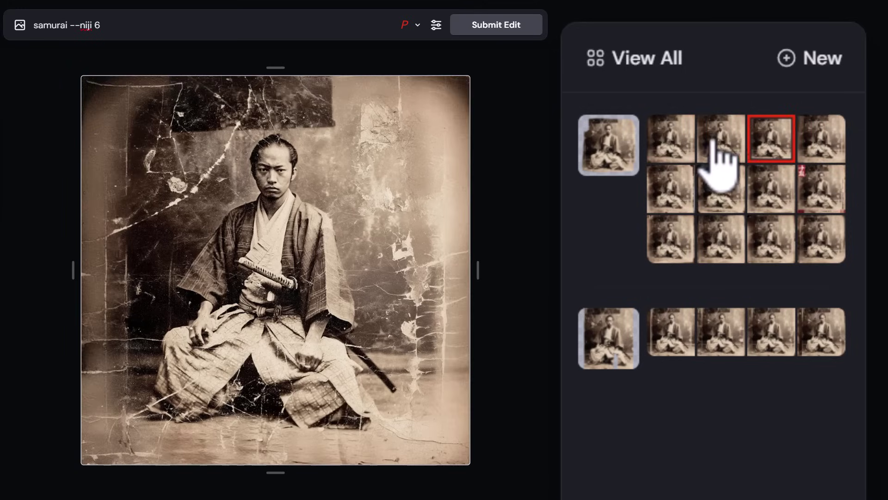
pyautogui.click(715, 148)
pyautogui.click(669, 141)
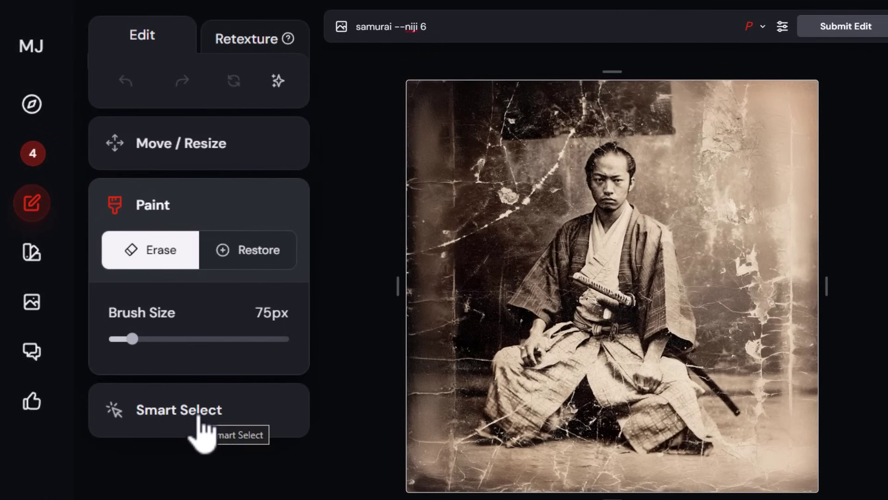
# Smart-select the whole samurai, including the dark gap between his legs and the sword, and erase the background
pyautogui.click(200, 431)
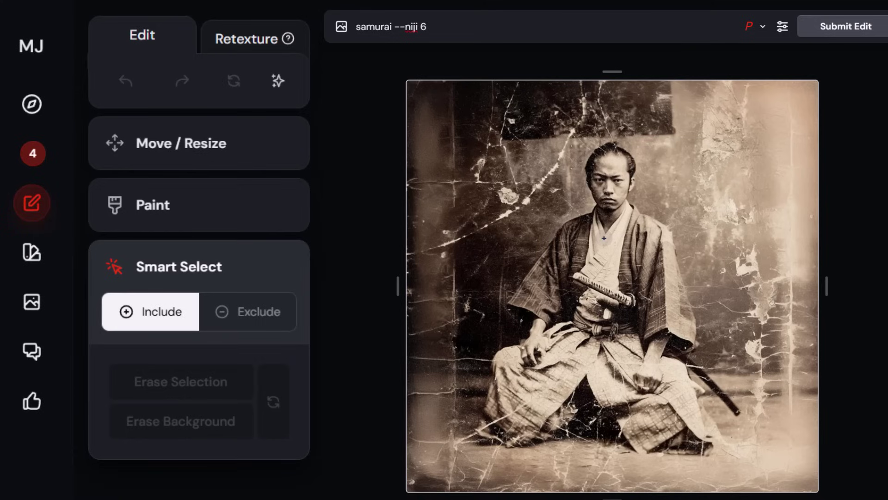
pyautogui.click(619, 229)
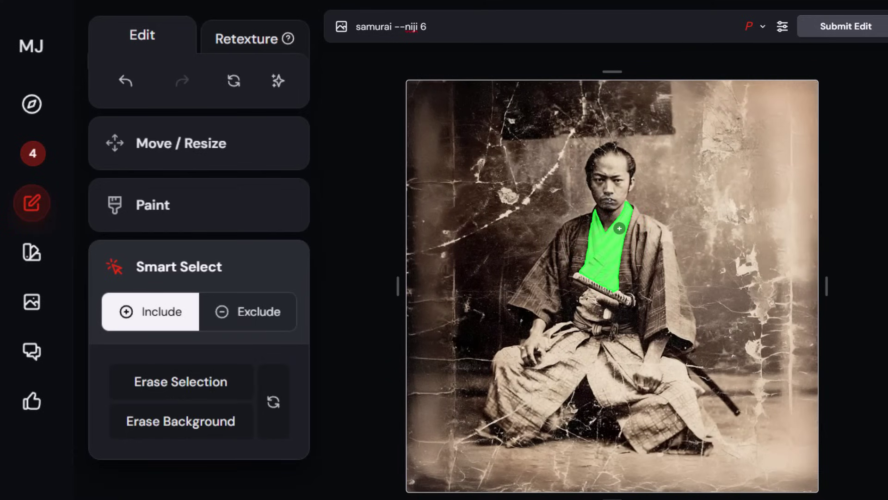
pyautogui.click(610, 201)
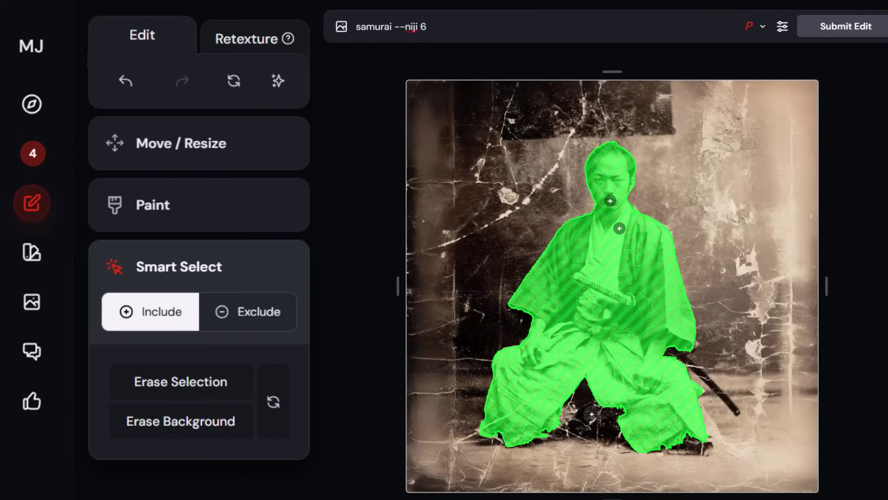
pyautogui.click(591, 414)
pyautogui.click(716, 386)
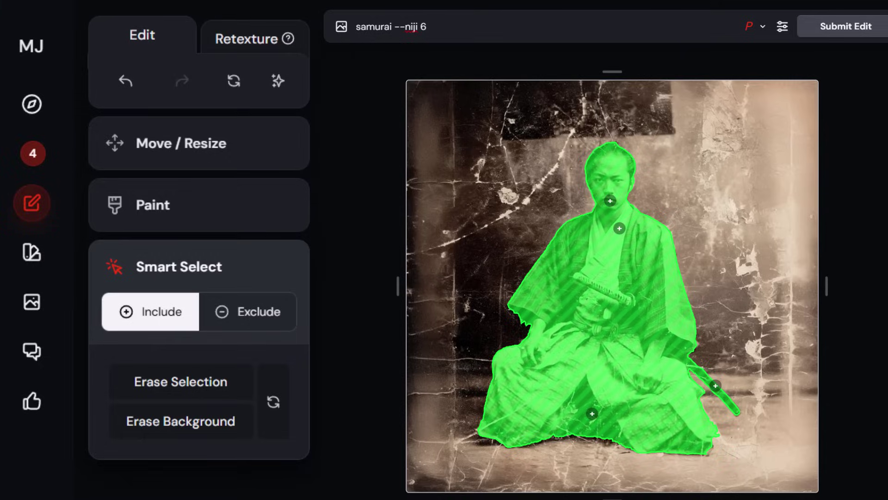
pyautogui.click(181, 424)
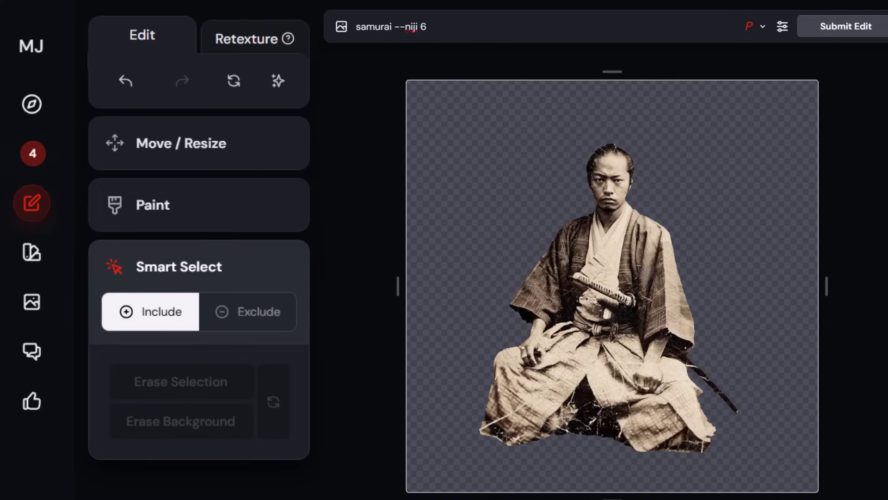
# Change the prompt to "new york city street, old damaged photo" and set the model version to 7
pyautogui.tripleClick(444, 28)
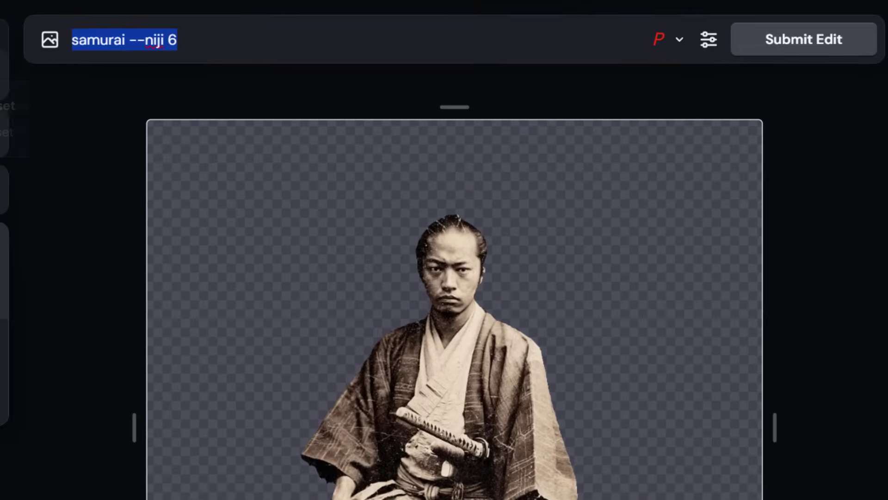
pyautogui.write('new york city street, old damaged photo')
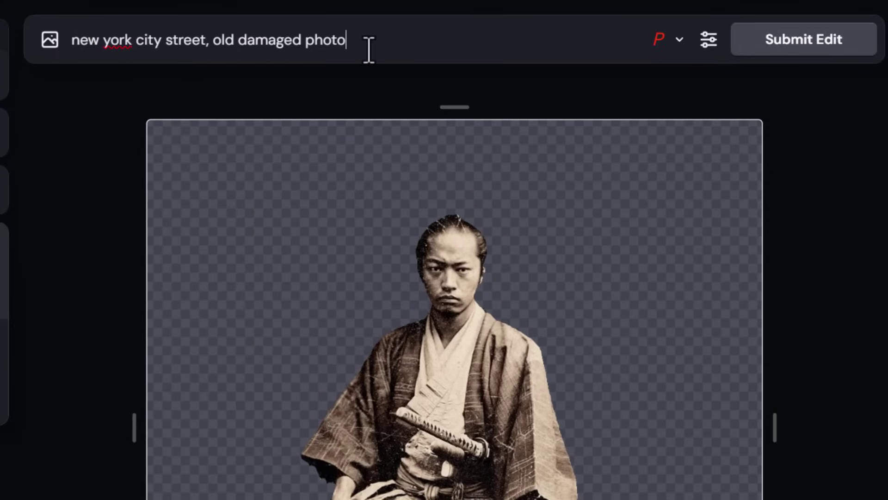
pyautogui.click(709, 41)
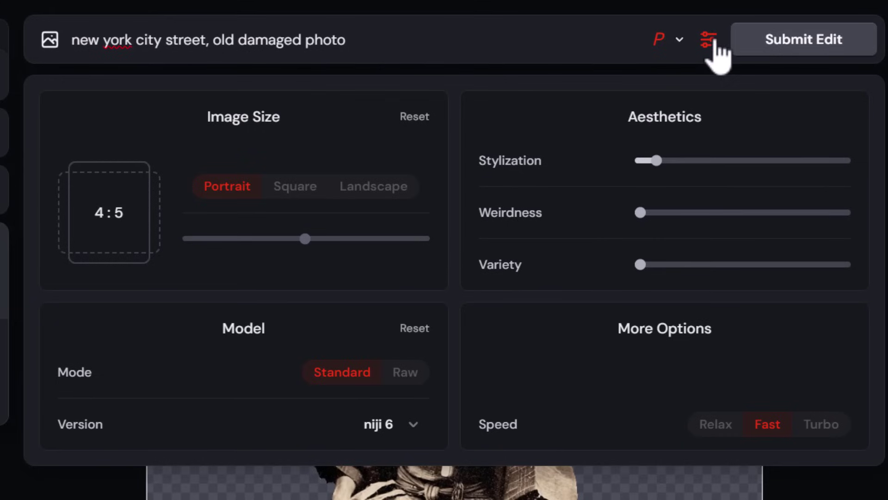
pyautogui.click(413, 428)
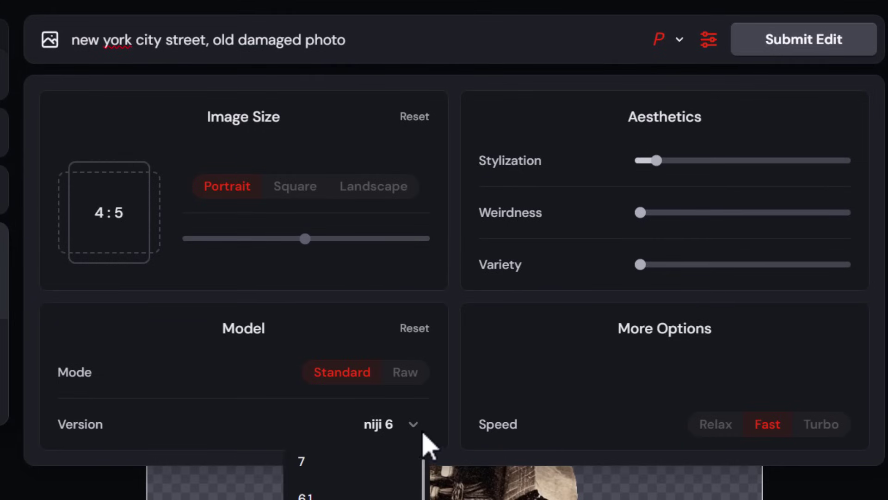
pyautogui.click(327, 461)
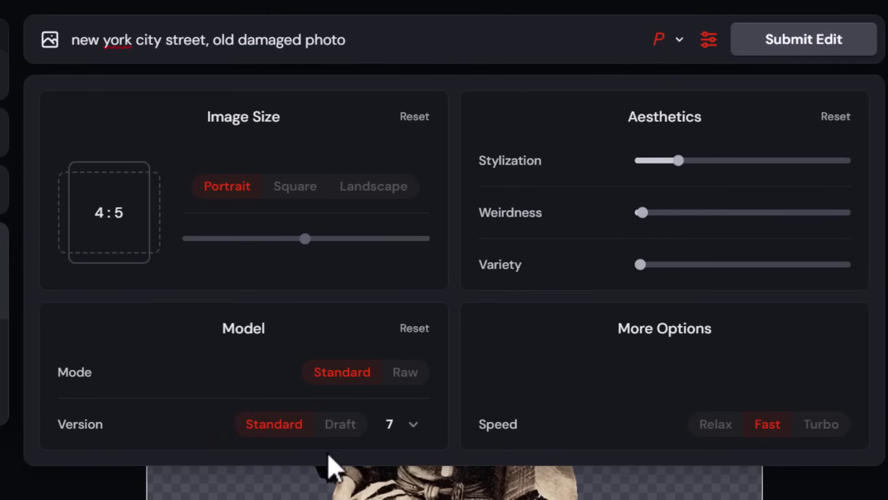
# Turn off personalization and submit the edit to generate a new background around the samurai
pyautogui.click(660, 46)
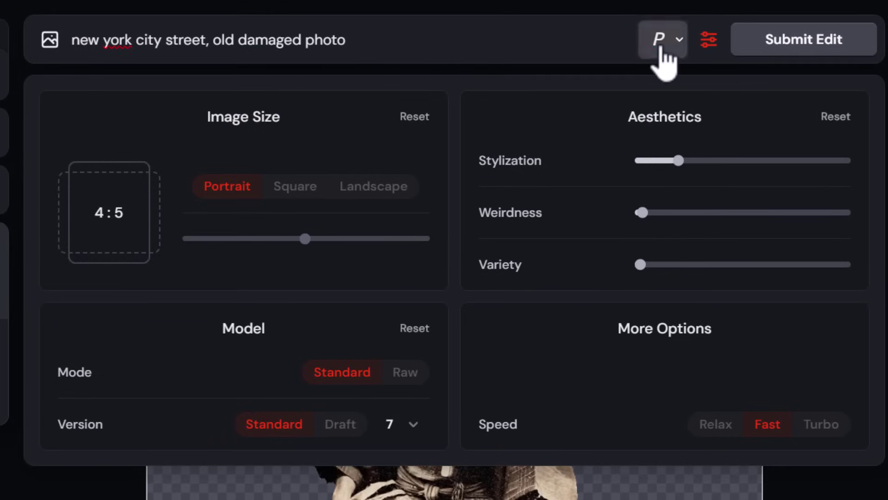
pyautogui.click(712, 46)
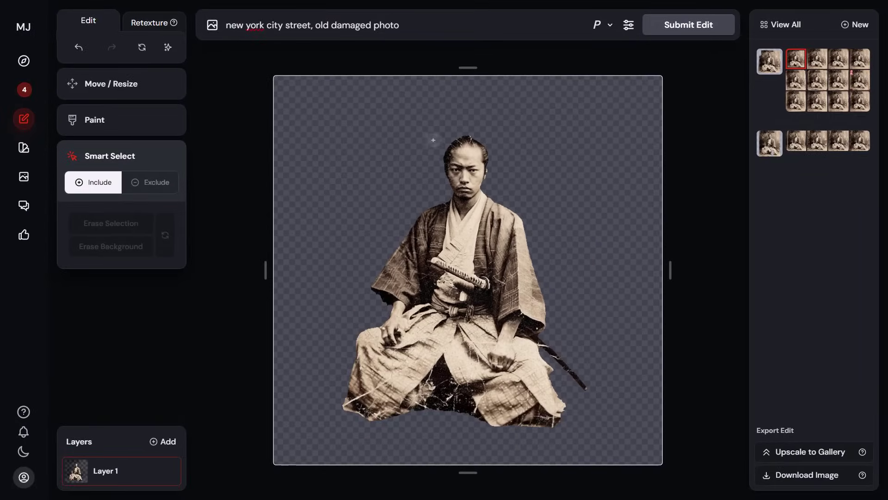
pyautogui.click(700, 27)
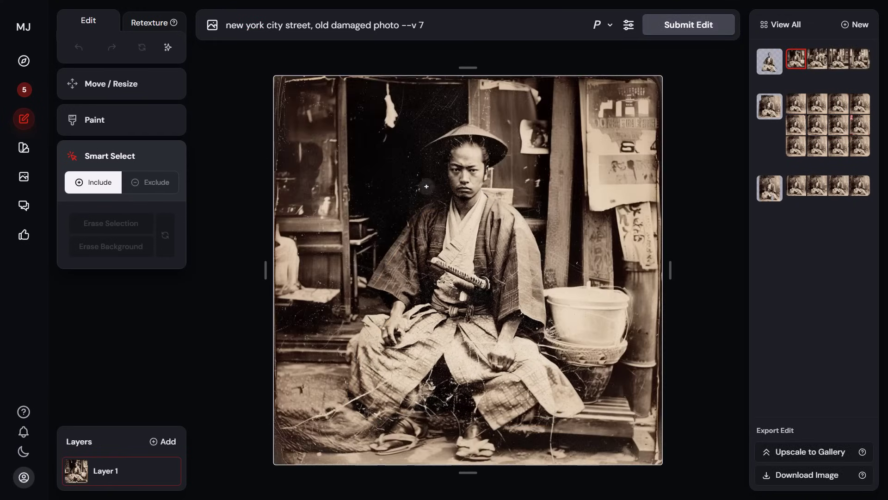
# Compare the four New York street results and select the third one
pyautogui.click(822, 62)
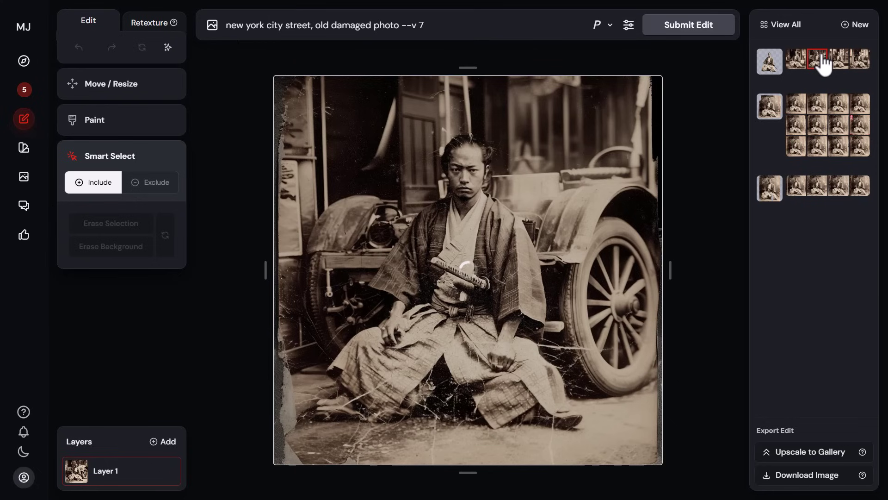
pyautogui.click(838, 60)
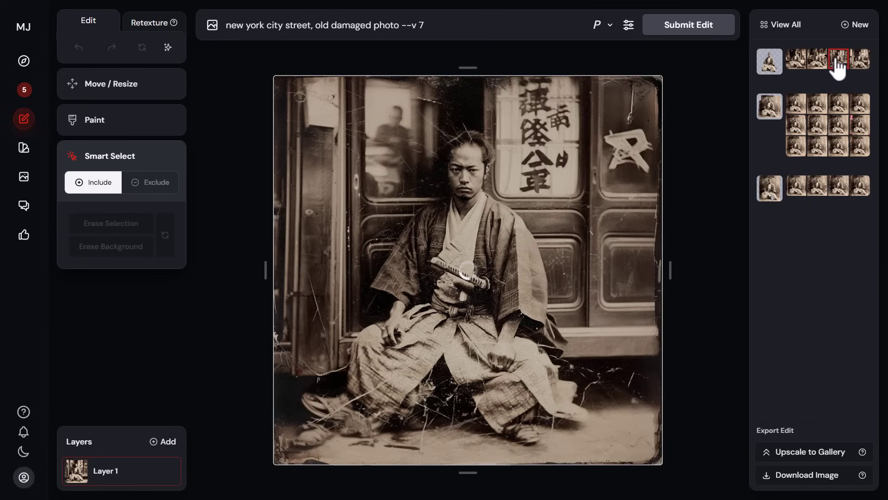
pyautogui.click(860, 60)
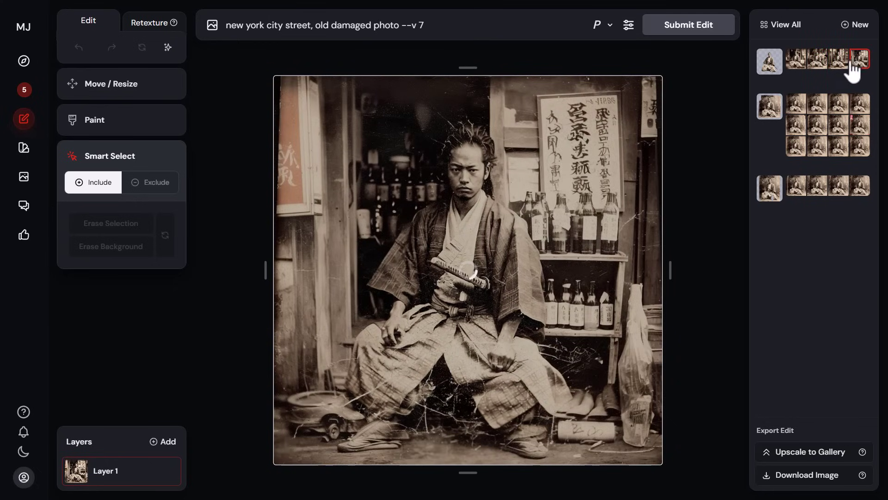
pyautogui.click(839, 61)
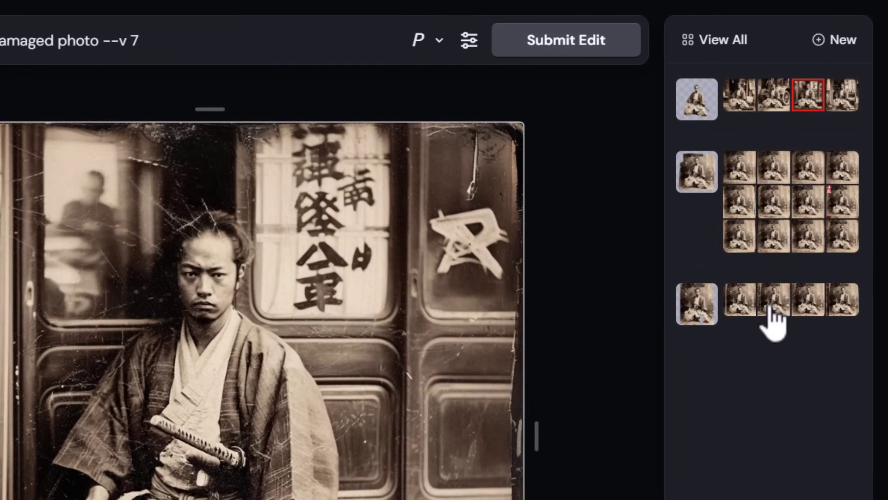
# Browse the overview of all edits, the Explore feed and the blank new-edit page, ending on the edits overview
pyautogui.click(736, 42)
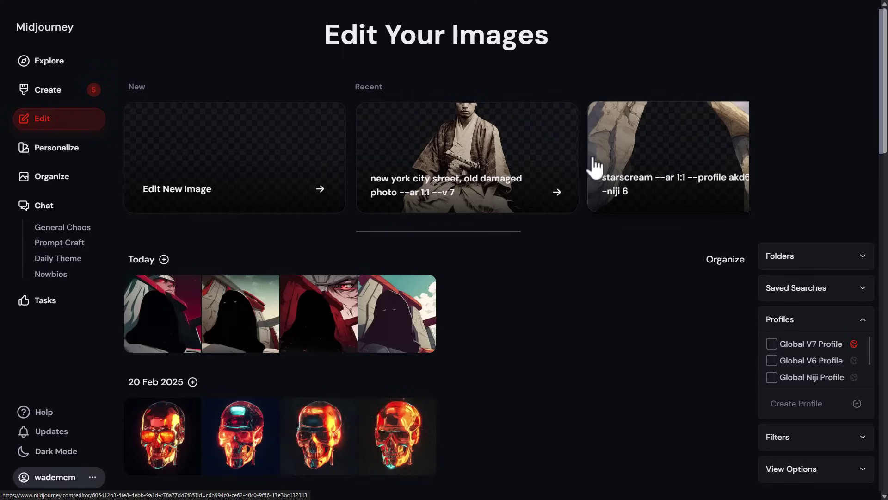
pyautogui.click(44, 68)
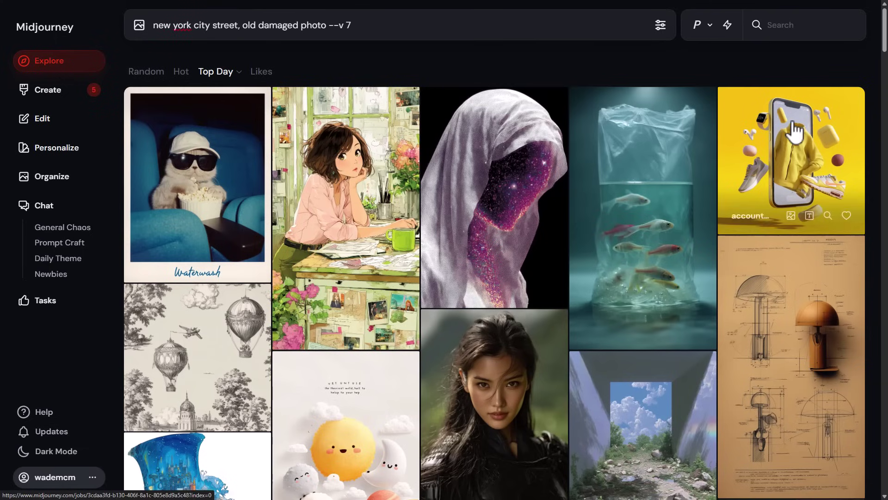
pyautogui.click(45, 121)
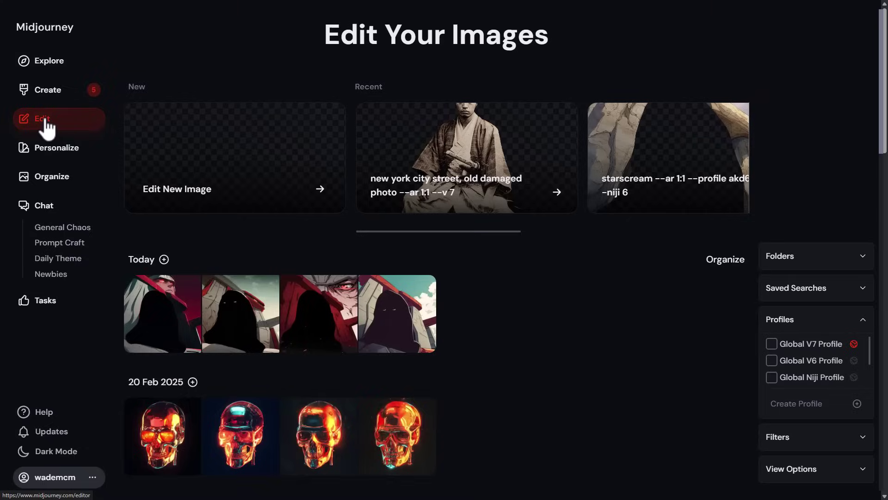
pyautogui.click(237, 180)
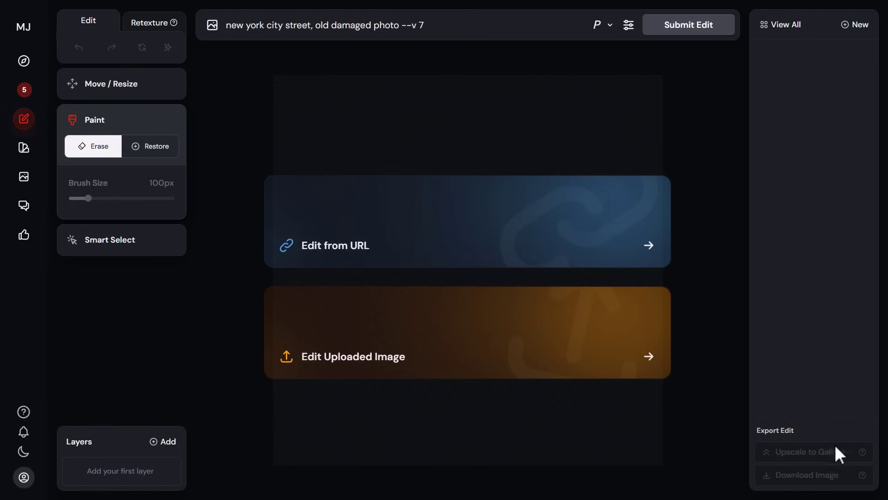
pyautogui.click(31, 124)
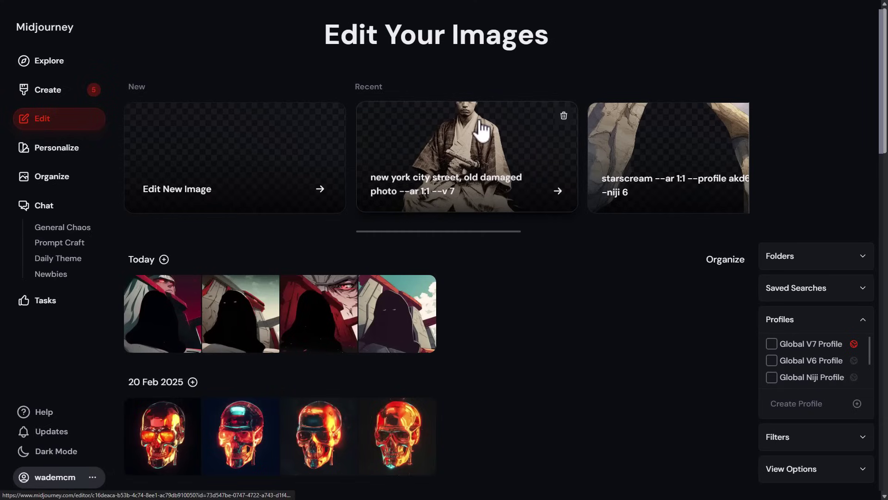
# Reopen the recent New York street samurai edit, select its second result and view the options for adding a layer
pyautogui.click(475, 154)
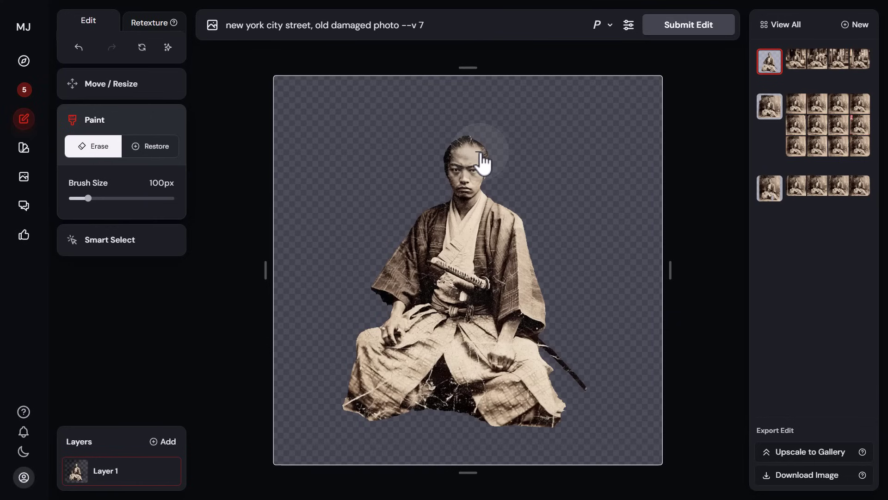
pyautogui.click(825, 61)
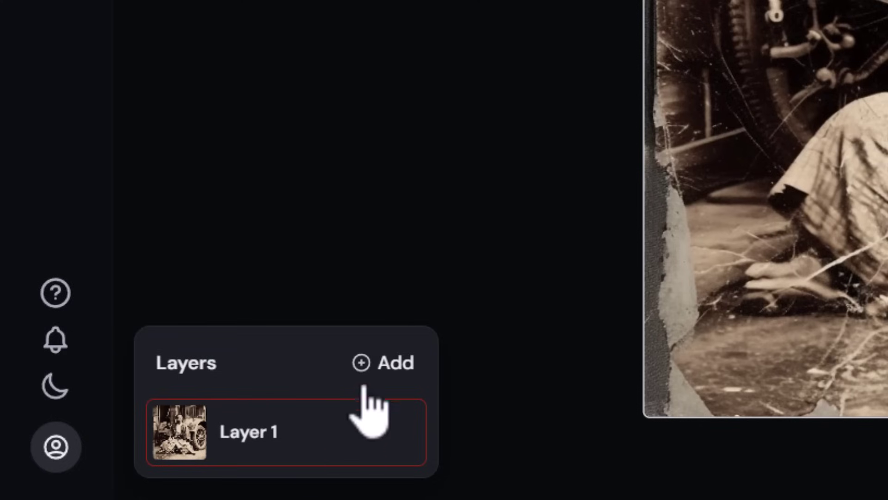
pyautogui.click(369, 376)
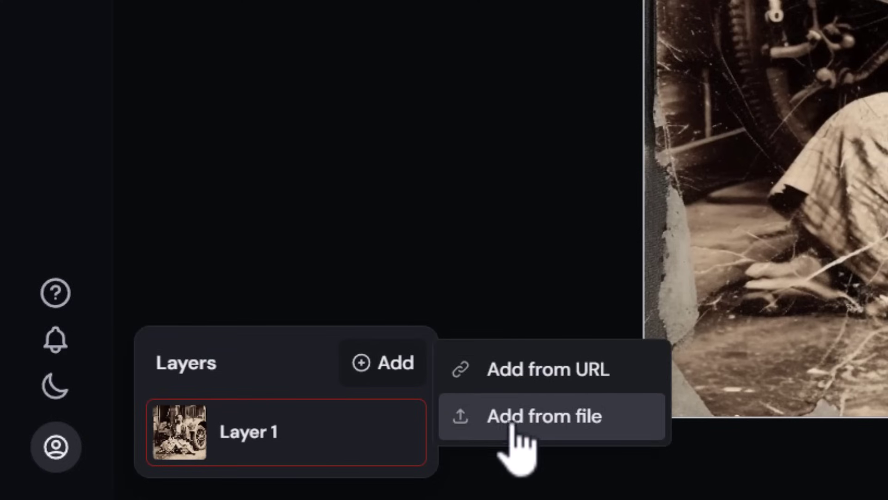
pyautogui.click(495, 418)
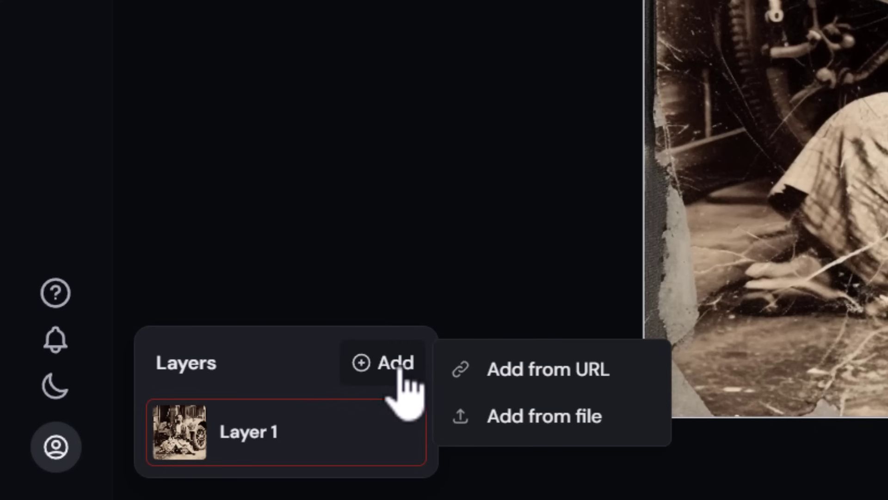
pyautogui.click(399, 385)
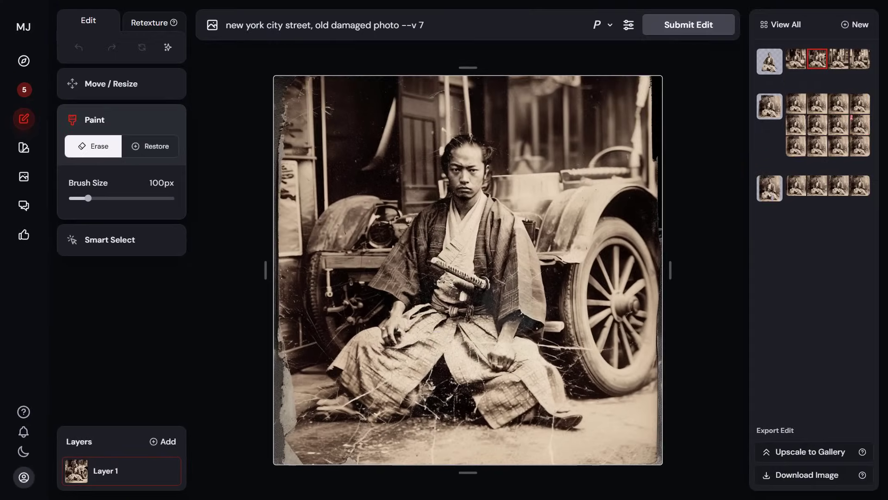
# Select the first New York street result and save the current edit as midjourney-editor-1745285585665.png in the editor folder
pyautogui.click(859, 60)
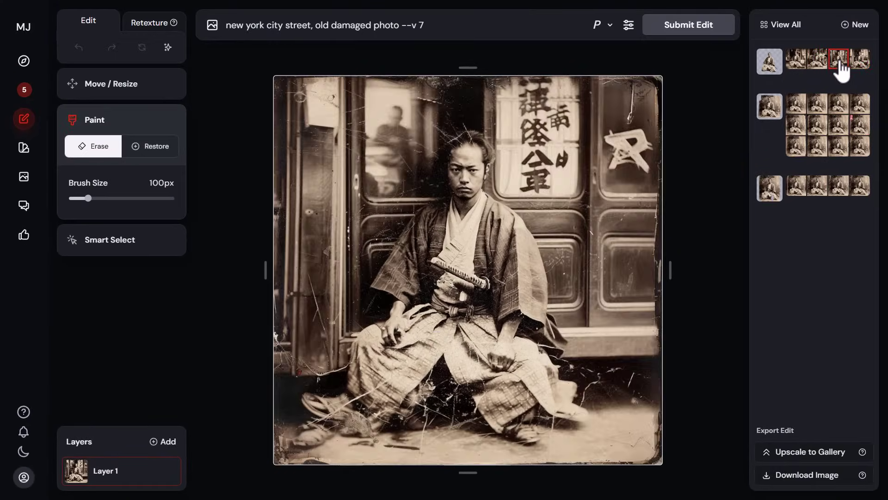
pyautogui.click(796, 61)
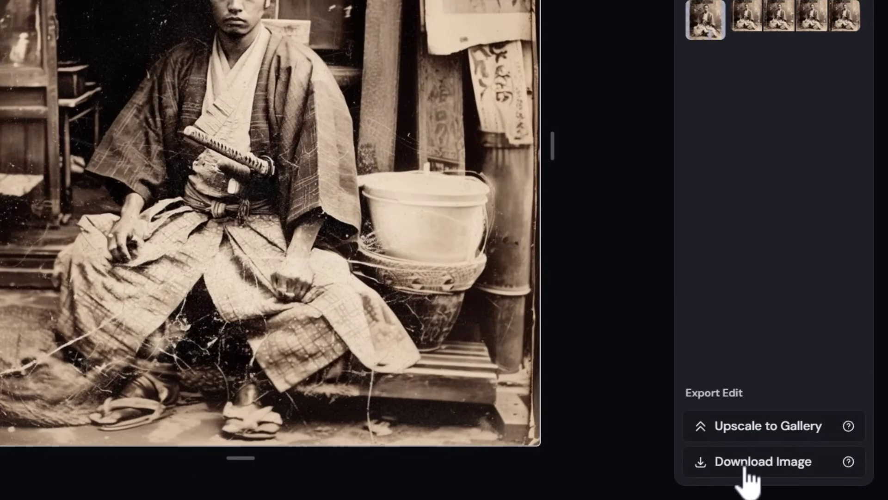
pyautogui.click(745, 462)
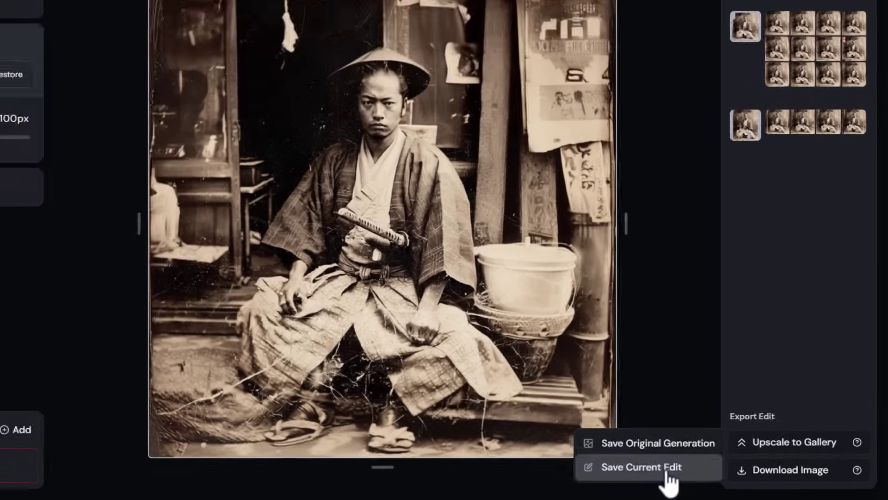
pyautogui.click(606, 462)
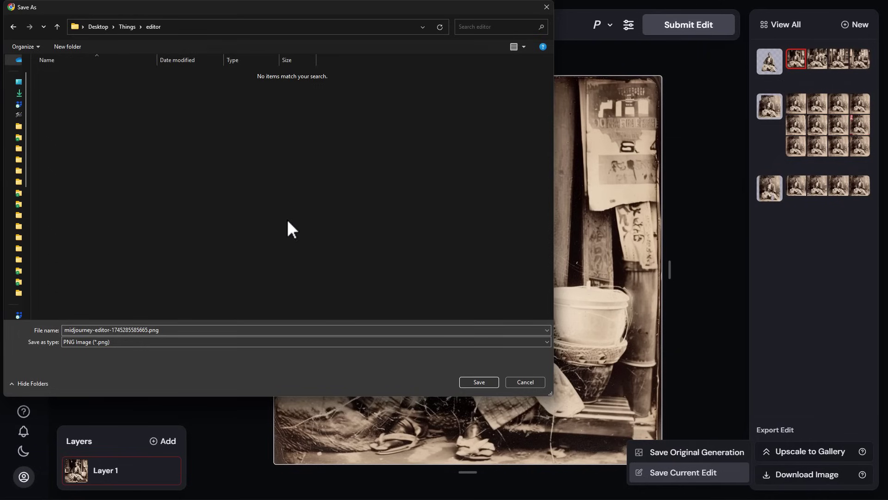
pyautogui.click(467, 385)
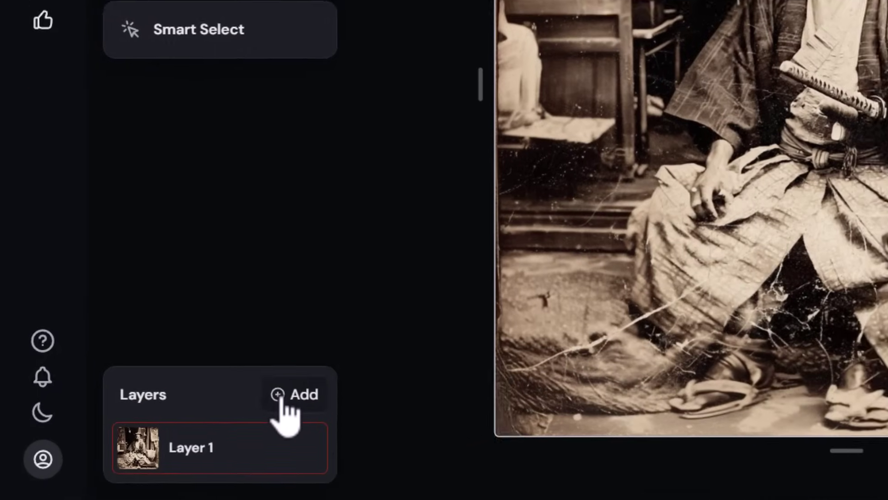
# Add midjourney-editor-1745285585665.png from file as a new layer on the first result
pyautogui.click(158, 442)
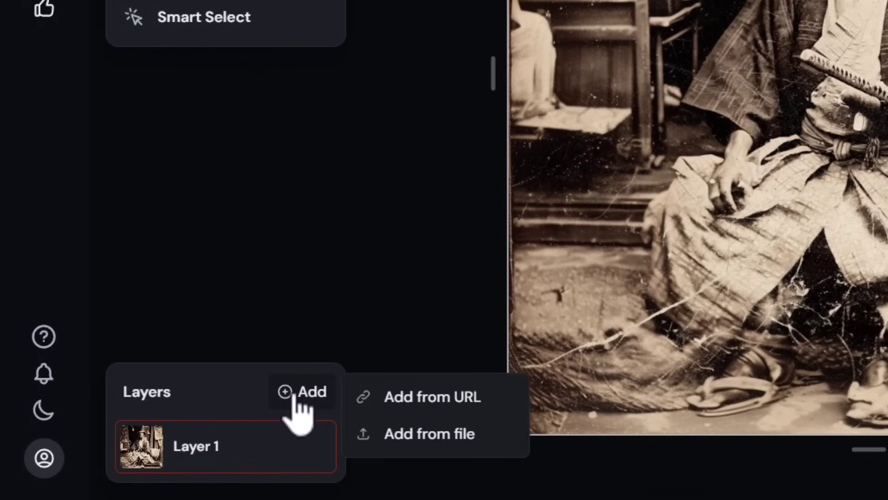
pyautogui.click(458, 452)
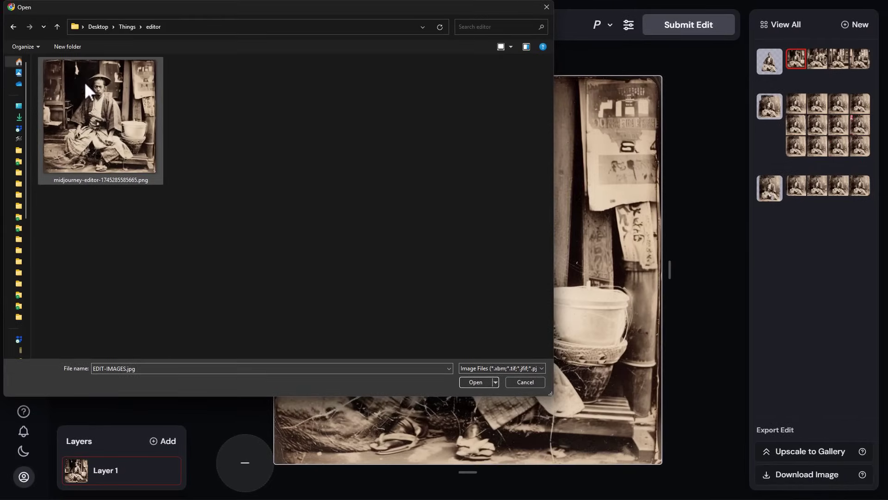
pyautogui.click(104, 95)
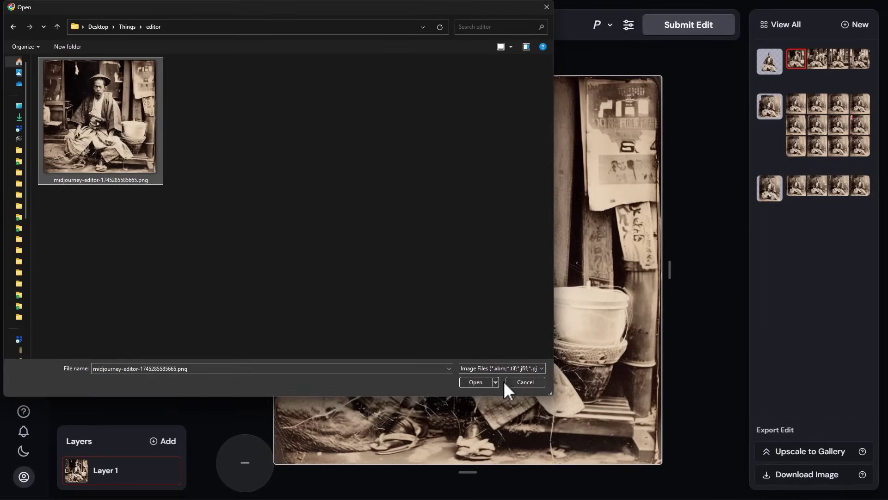
pyautogui.click(477, 382)
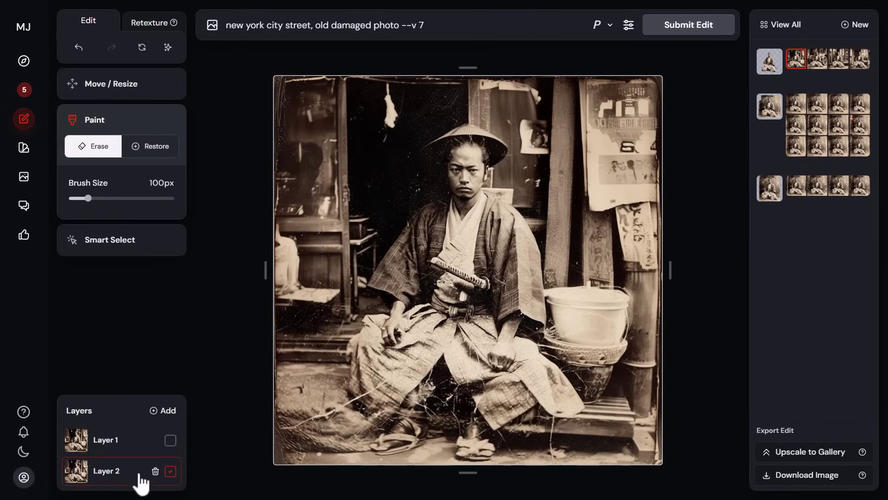
# Switch to the second result with the old car and add midjourney-editor-1745285585665.png to it as a layer
pyautogui.click(839, 60)
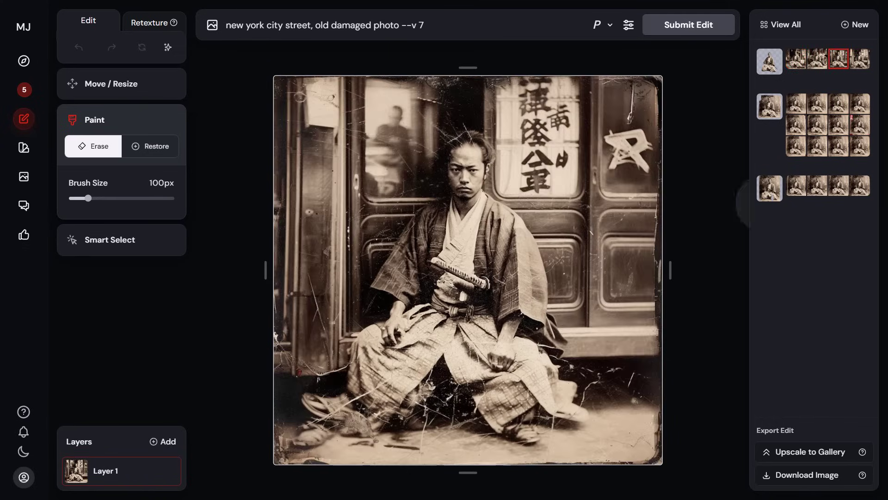
pyautogui.click(823, 64)
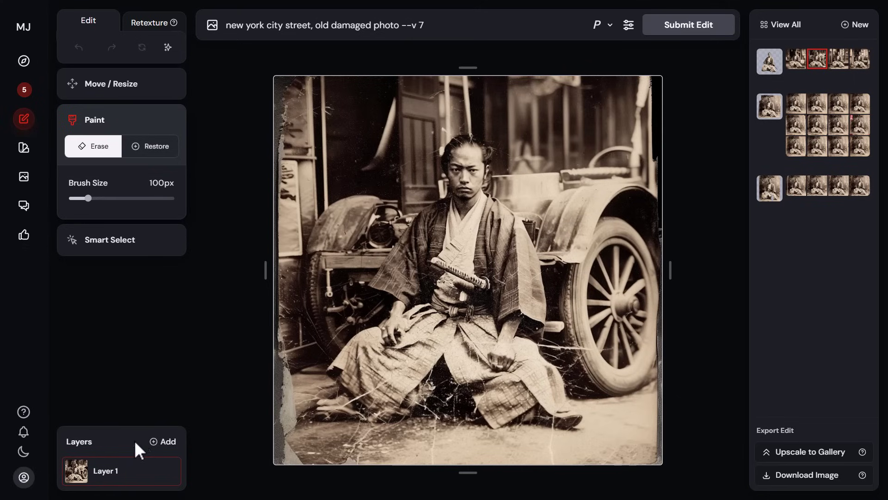
pyautogui.click(157, 445)
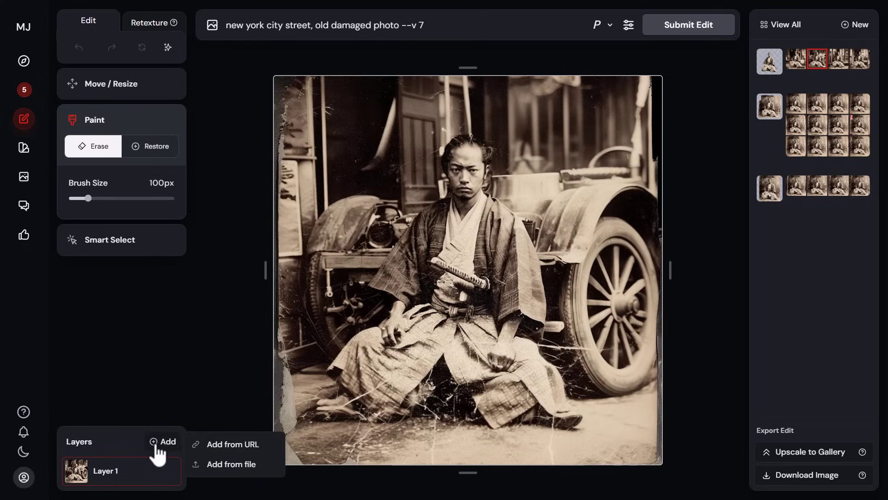
pyautogui.click(231, 464)
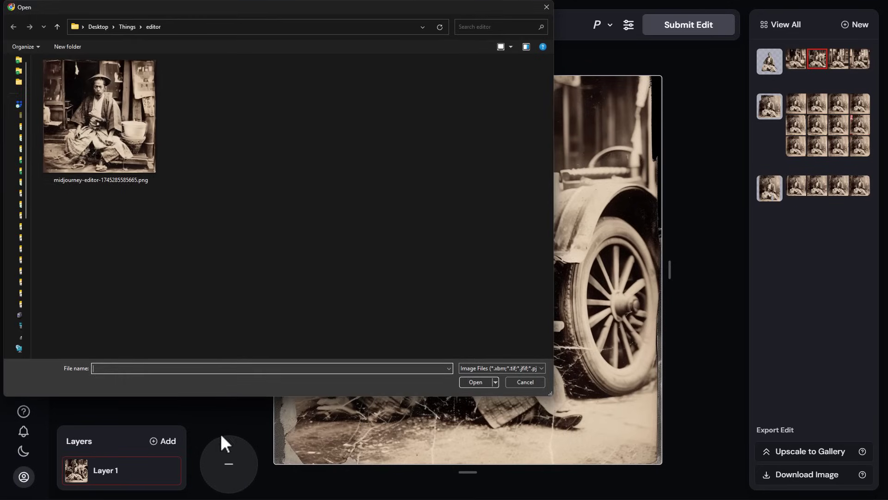
pyautogui.doubleClick(79, 179)
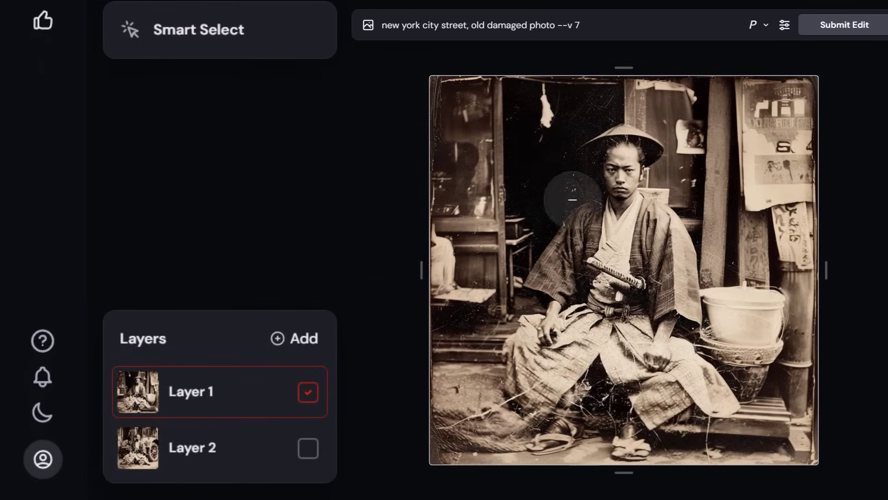
# Set the brush size to 295px and erase Layer 1 everywhere except its upper-right corner with the posters
pyautogui.scroll(5, 324, 97)
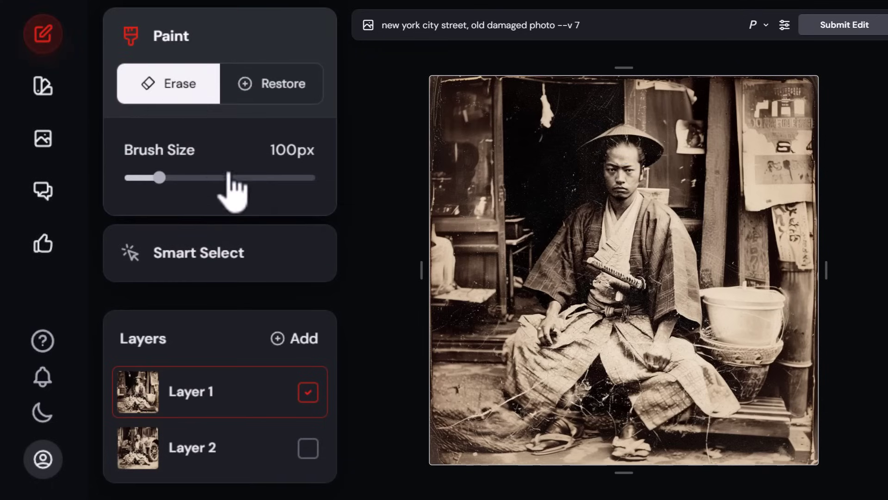
pyautogui.click(234, 178)
pyautogui.moveTo(495, 99)
pyautogui.mouseDown()
pyautogui.moveTo(481, 206)
pyautogui.moveTo(546, 231)
pyautogui.moveTo(566, 149)
pyautogui.moveTo(597, 156)
pyautogui.moveTo(526, 308)
pyautogui.moveTo(589, 183)
pyautogui.moveTo(615, 194)
pyautogui.mouseUp()
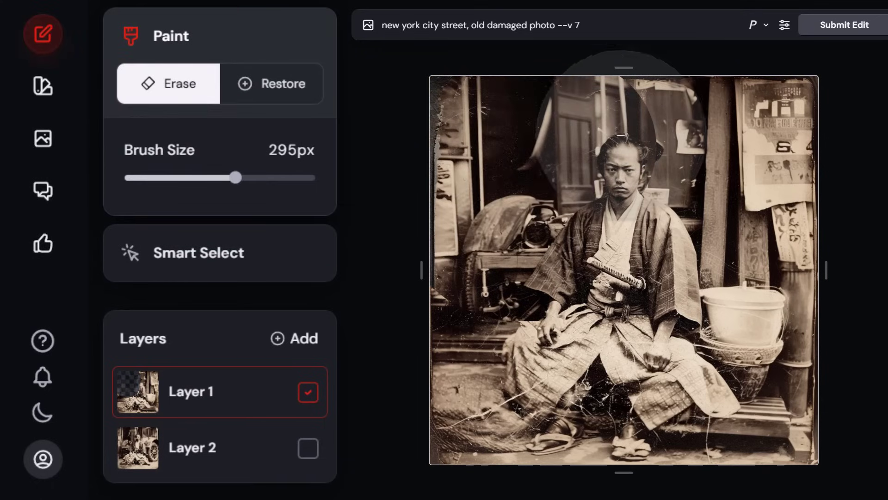
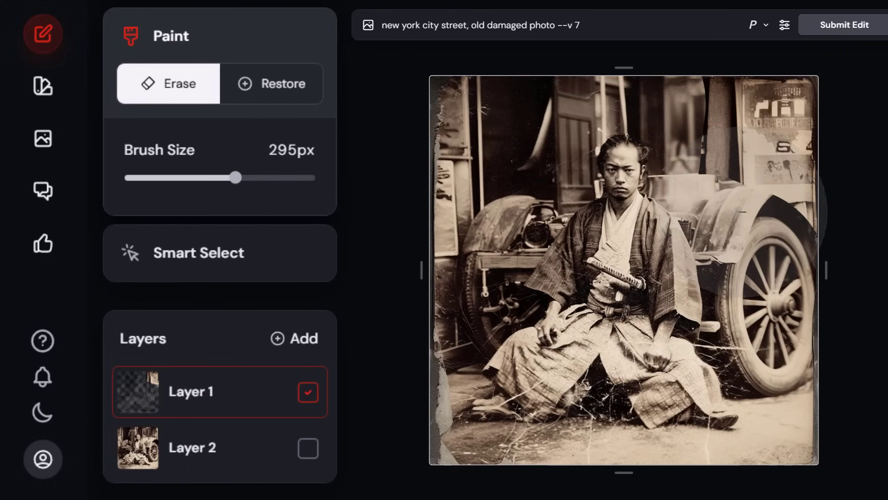
# Set the brush size to 115px and erase a strip of Layer 2 along the seam between the two images
pyautogui.click(165, 178)
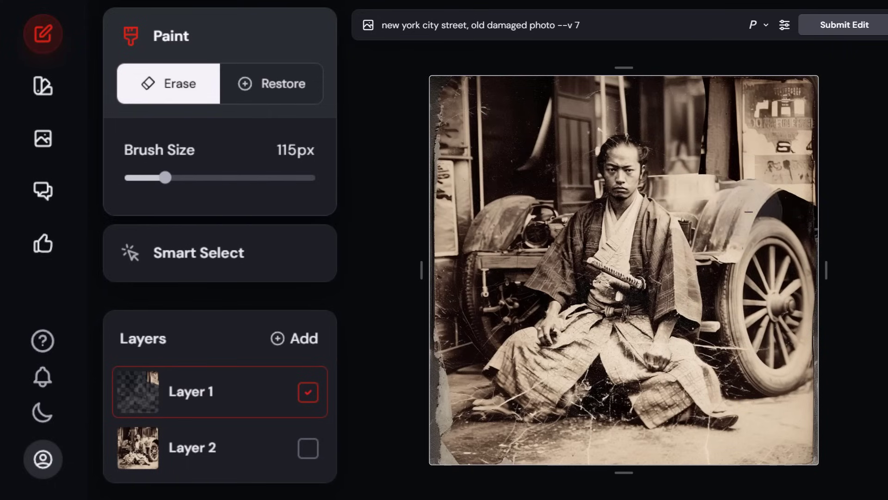
pyautogui.click(203, 457)
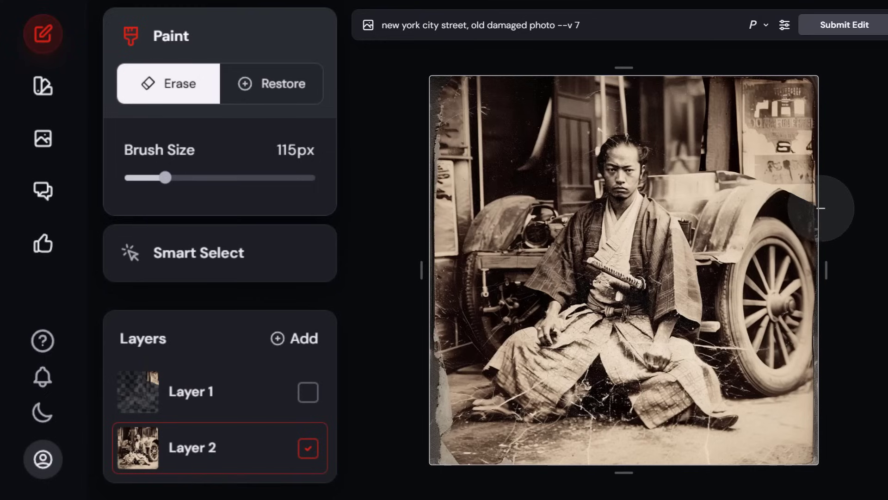
pyautogui.moveTo(815, 208)
pyautogui.mouseDown()
pyautogui.moveTo(714, 161)
pyautogui.moveTo(717, 95)
pyautogui.moveTo(696, 74)
pyautogui.mouseUp()
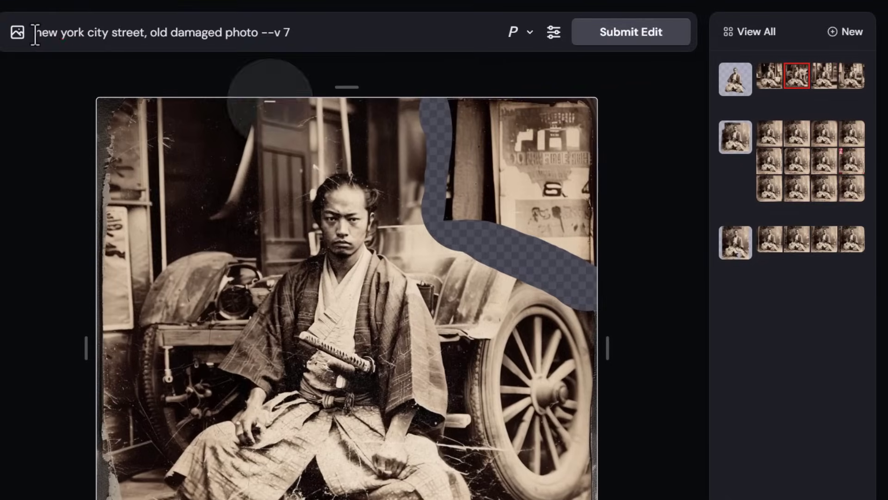
# Generate the edit with the prompt "samurai in a new york city street, old damaged photo", stylize 200 and weird 100, and compare the results
pyautogui.click(36, 33)
pyautogui.write('samurai in a')
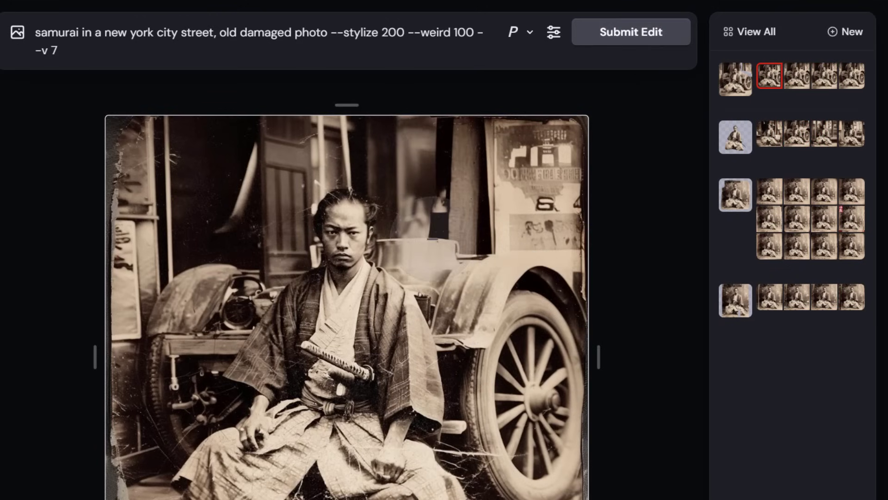
pyautogui.click(798, 77)
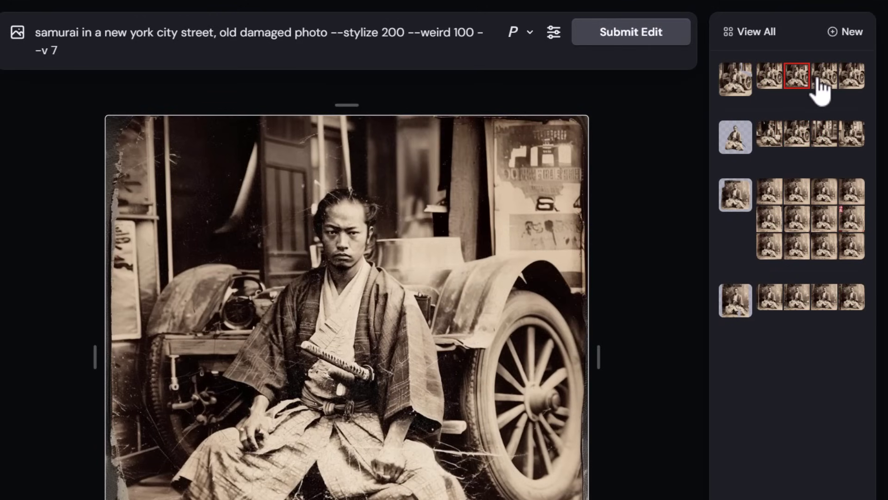
pyautogui.click(849, 79)
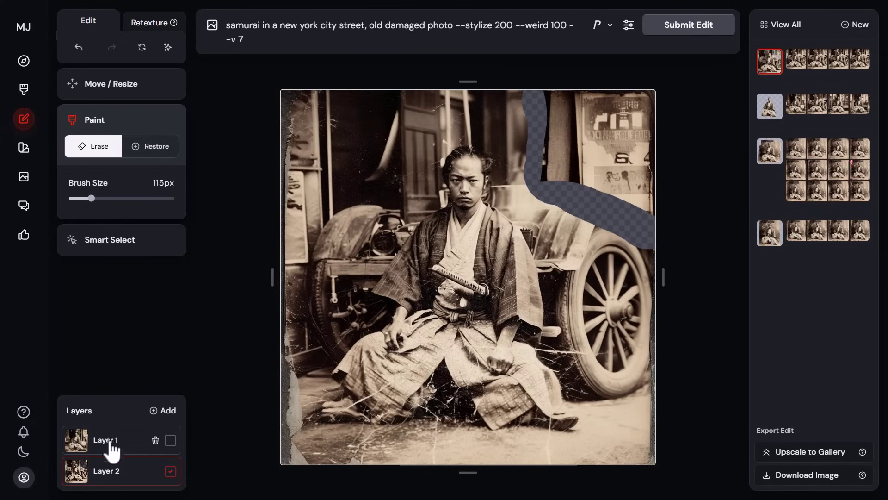
pyautogui.click(860, 63)
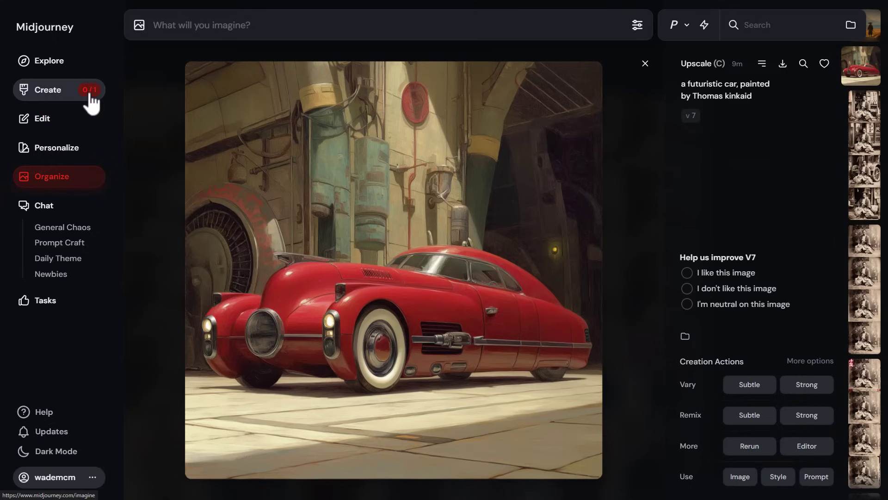
# Open the upscaled image of the samurai facing Mt Fuji from the image archive and copy its image URL
pyautogui.click(55, 183)
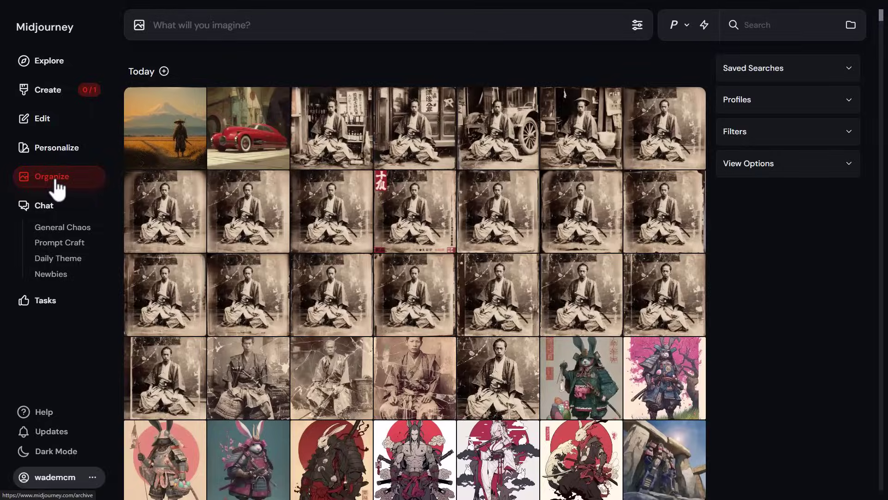
pyautogui.click(161, 122)
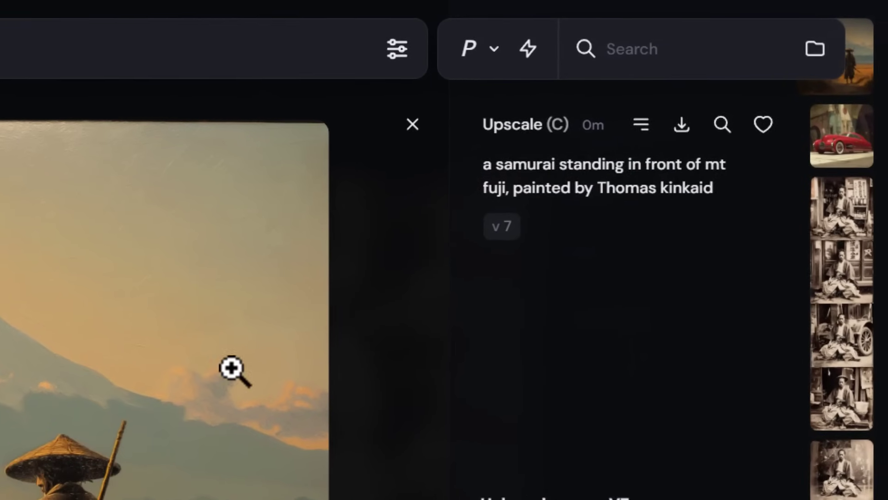
pyautogui.click(762, 64)
pyautogui.moveTo(570, 188)
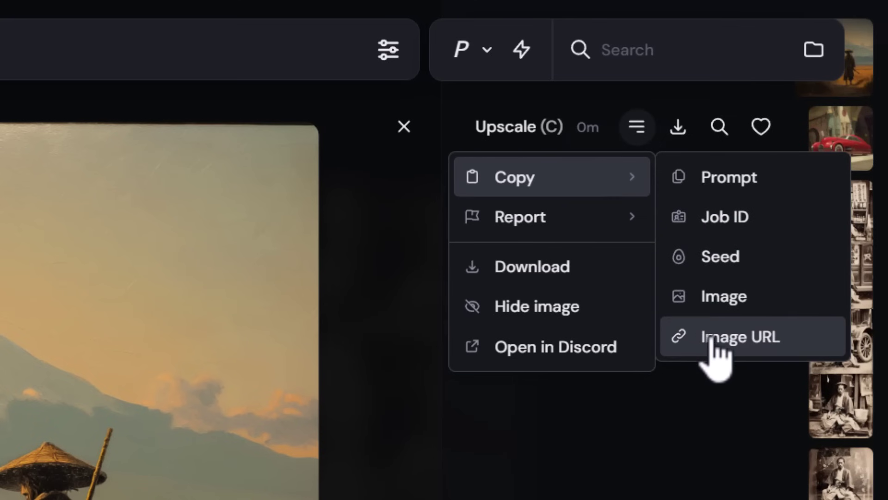
pyautogui.click(760, 341)
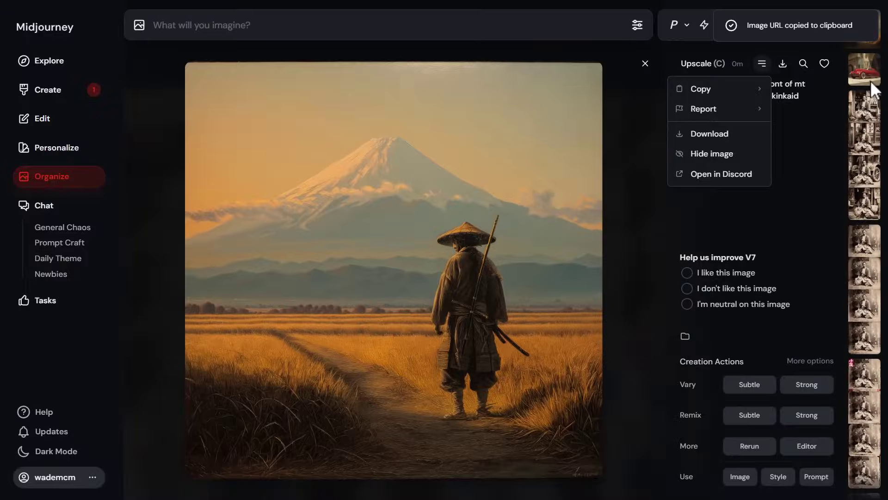
# Open the red futuristic car image from the image archive in the editor
pyautogui.click(57, 180)
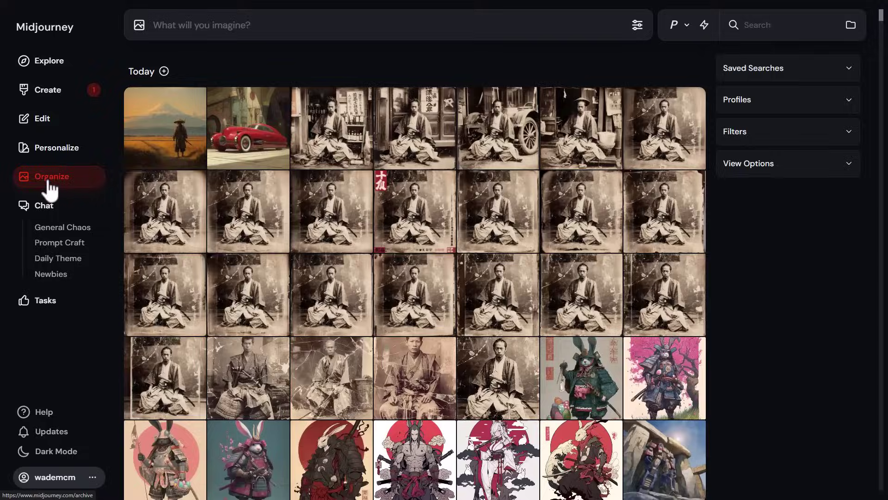
pyautogui.click(241, 127)
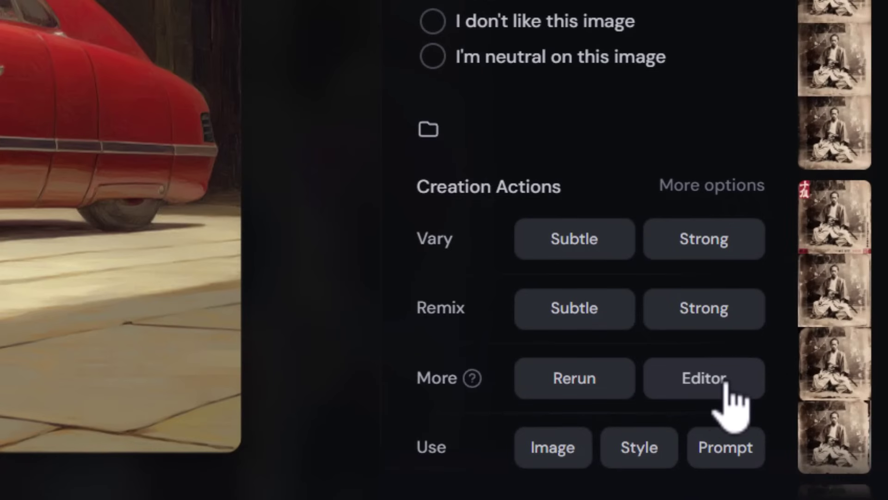
pyautogui.click(681, 370)
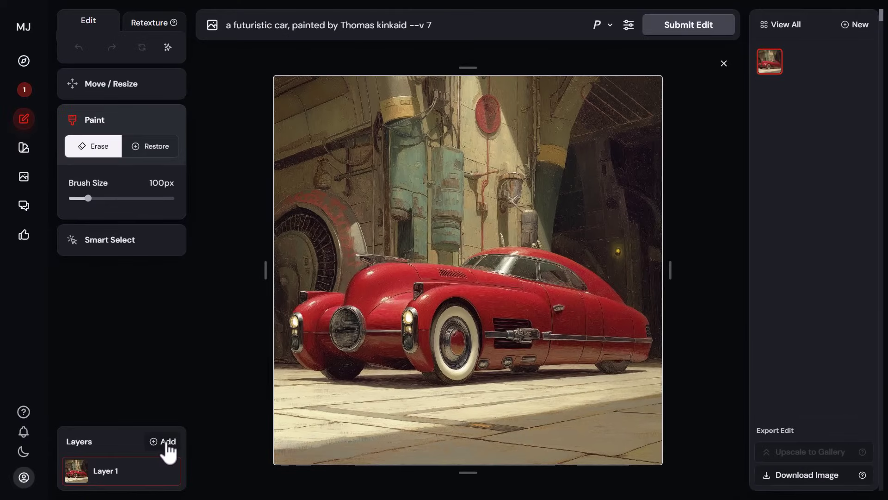
# Add the Mt Fuji samurai painting as a new layer from its copied image URL
pyautogui.click(167, 442)
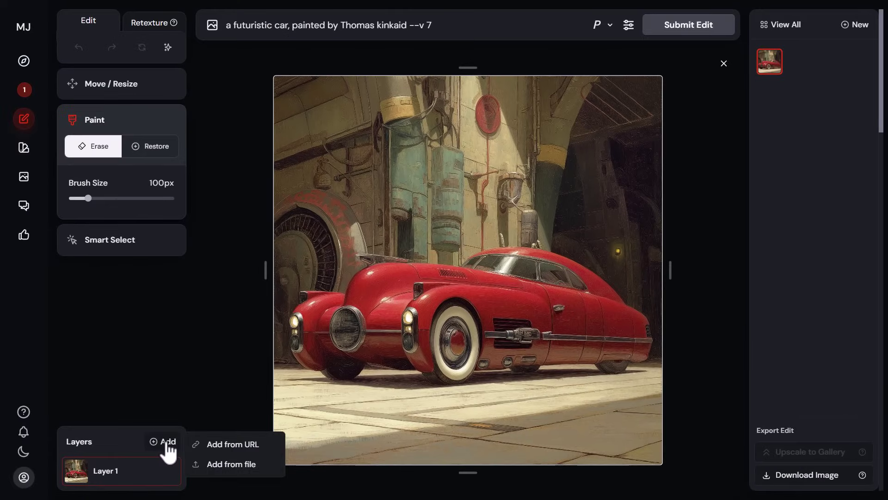
pyautogui.click(232, 445)
pyautogui.rightClick(370, 51)
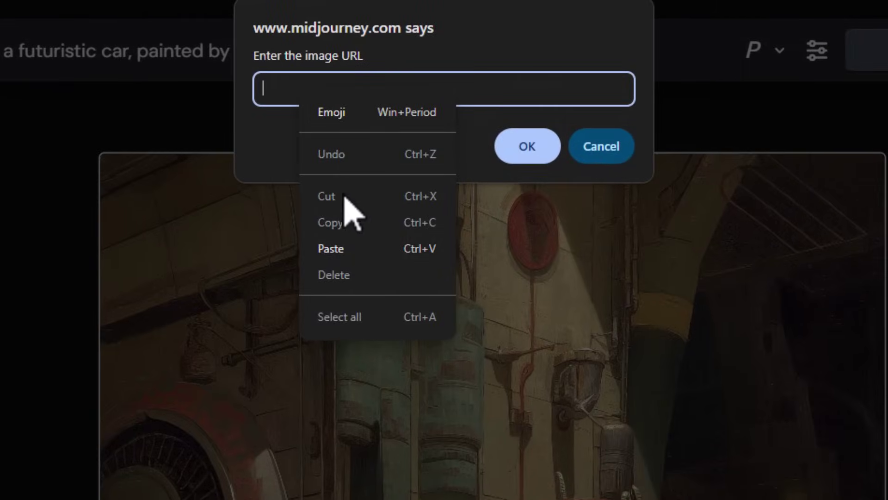
pyautogui.click(337, 248)
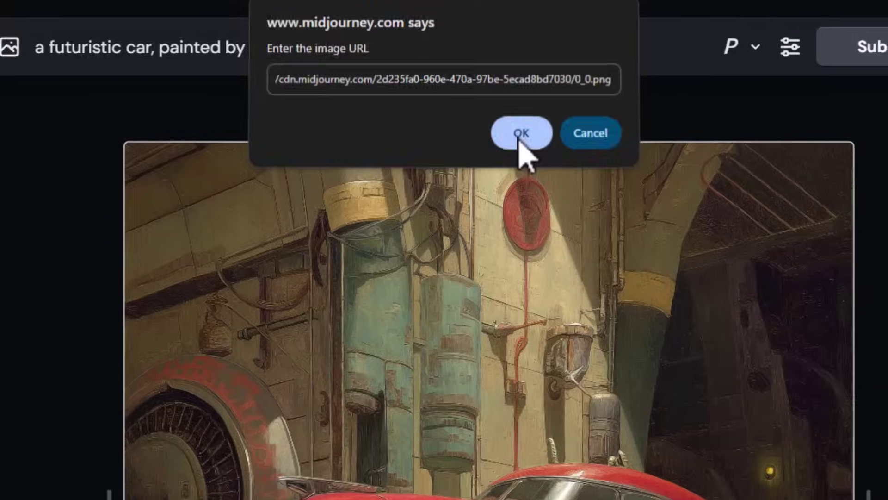
pyautogui.click(527, 147)
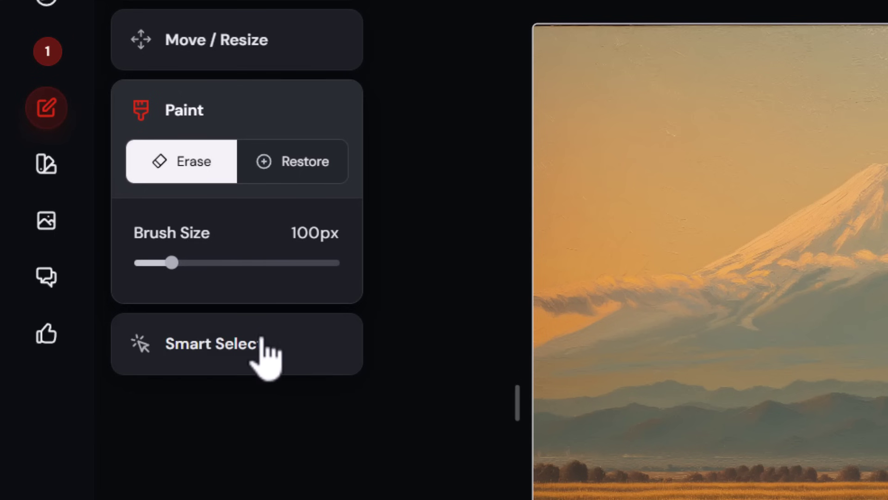
# Smart-select the samurai with his hat and sword, erase his background, and move him toward the rear of the car
pyautogui.click(104, 246)
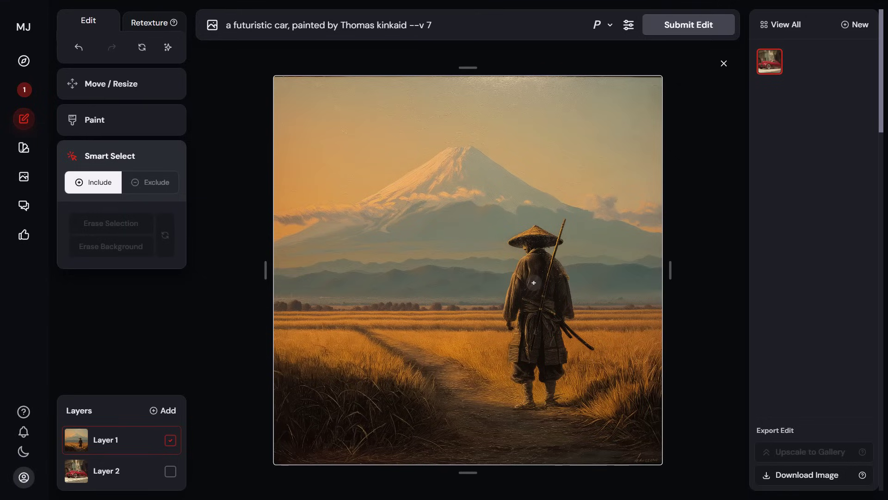
pyautogui.click(534, 283)
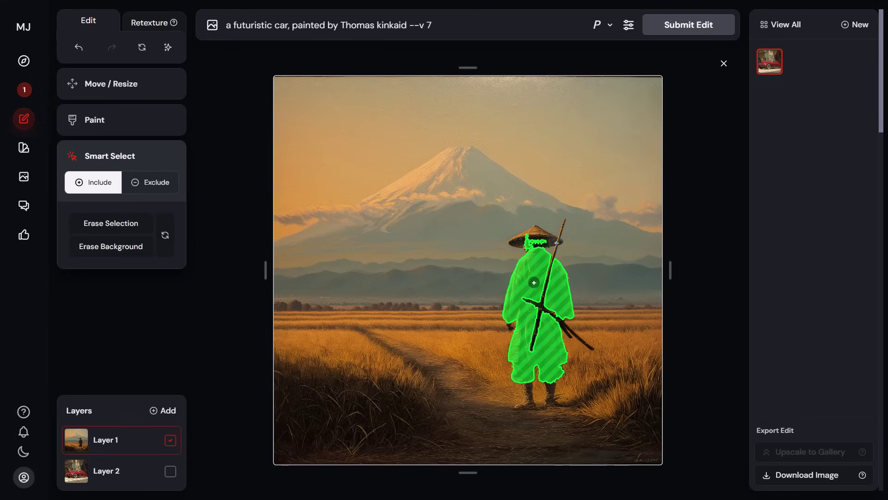
pyautogui.click(556, 241)
pyautogui.click(574, 333)
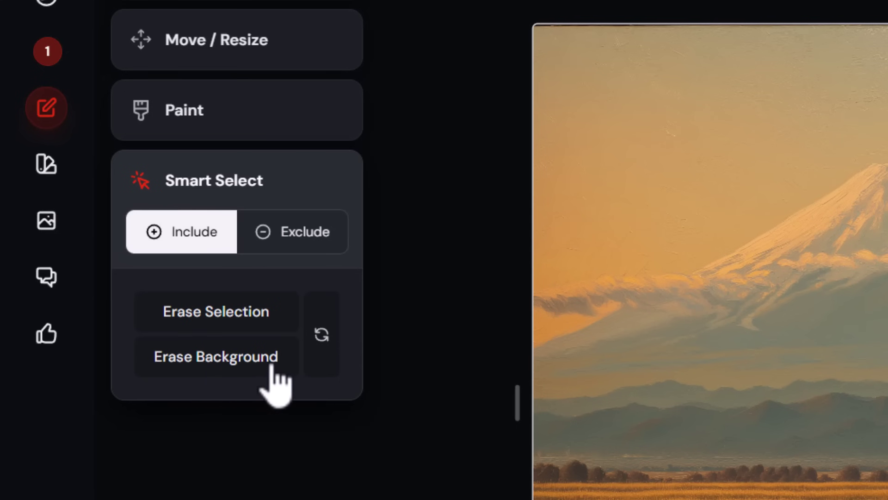
pyautogui.click(272, 366)
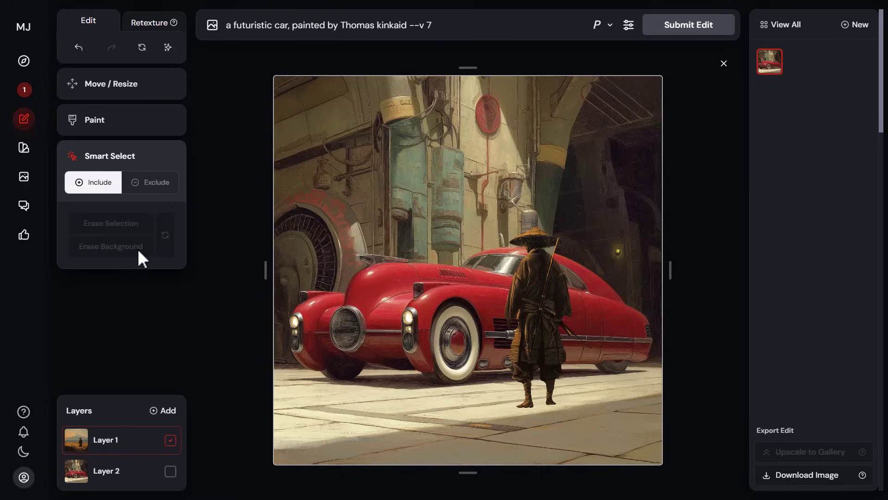
pyautogui.click(84, 88)
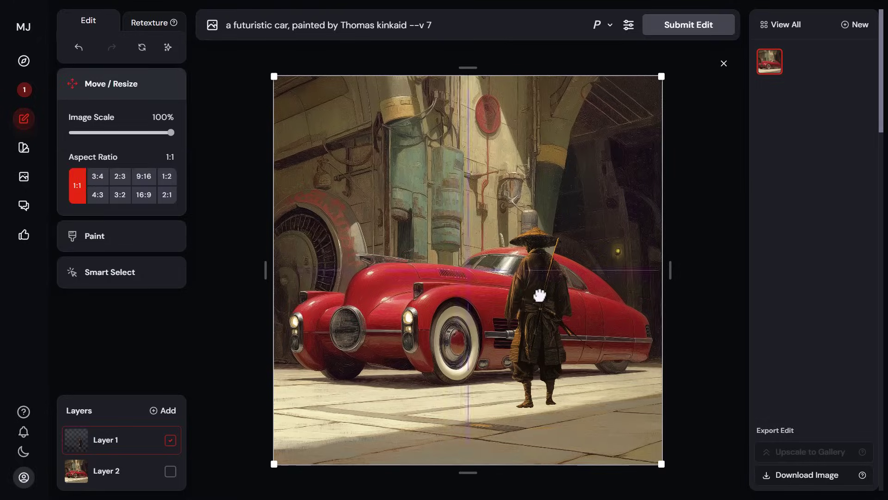
pyautogui.moveTo(540, 295); pyautogui.dragTo(573, 295)
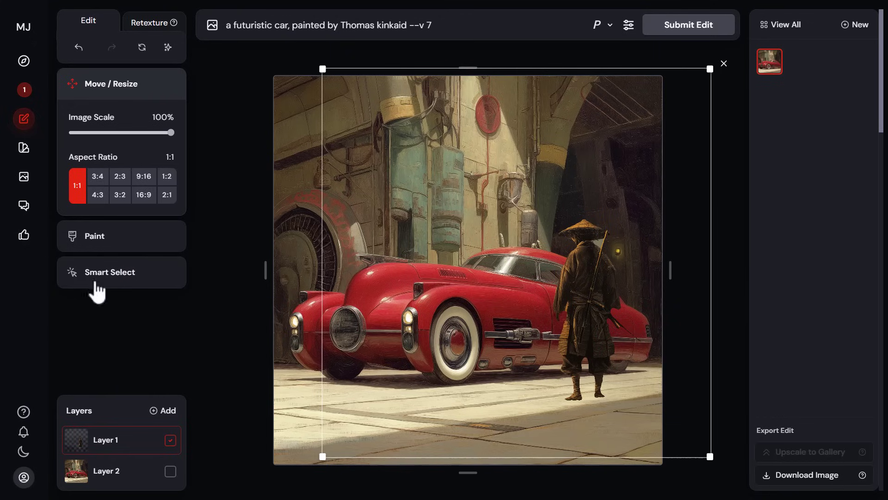
pyautogui.click(102, 285)
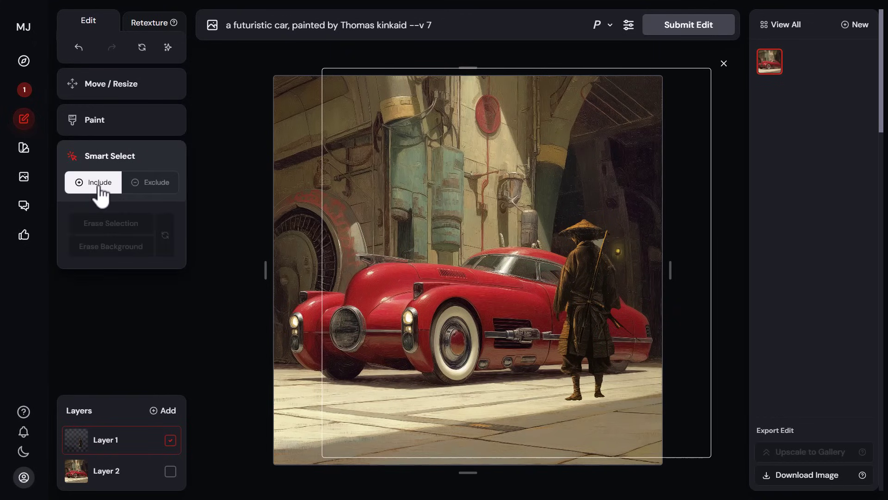
pyautogui.click(599, 242)
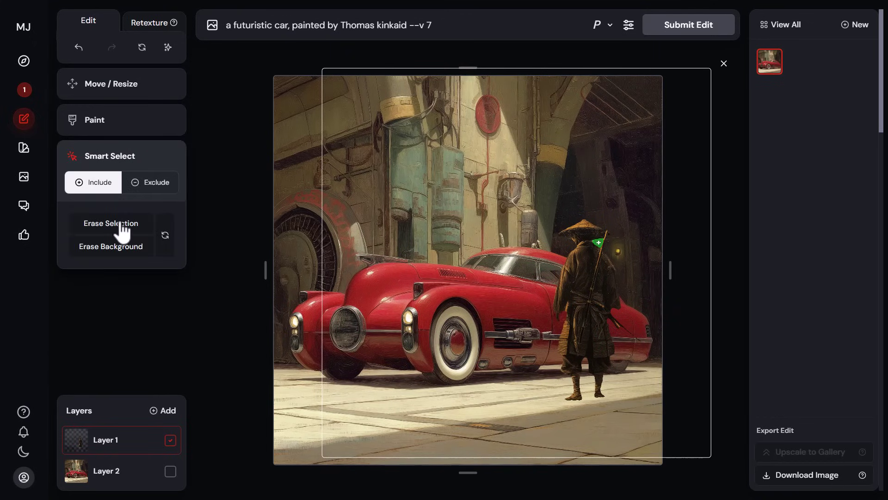
pyautogui.click(166, 232)
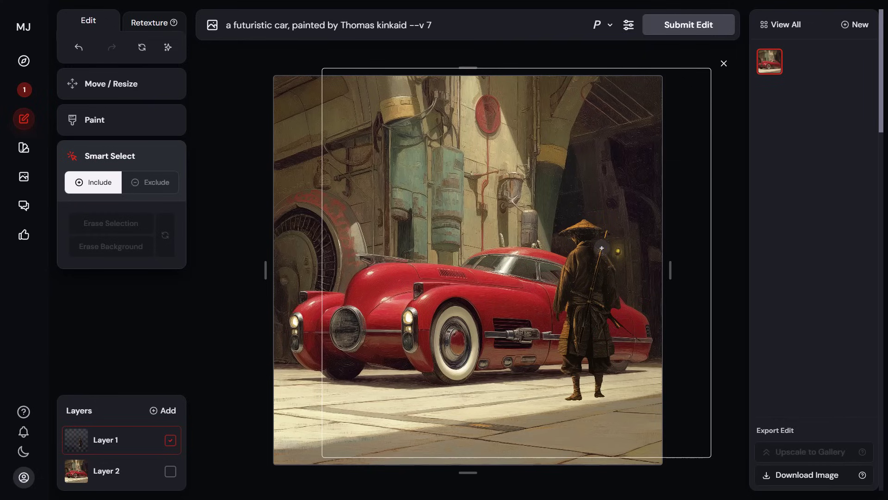
# Restore the missing part of the samurai's sword beside the hat with a 10px brush
pyautogui.click(110, 134)
pyautogui.click(153, 149)
pyautogui.moveTo(88, 198); pyautogui.dragTo(78, 199)
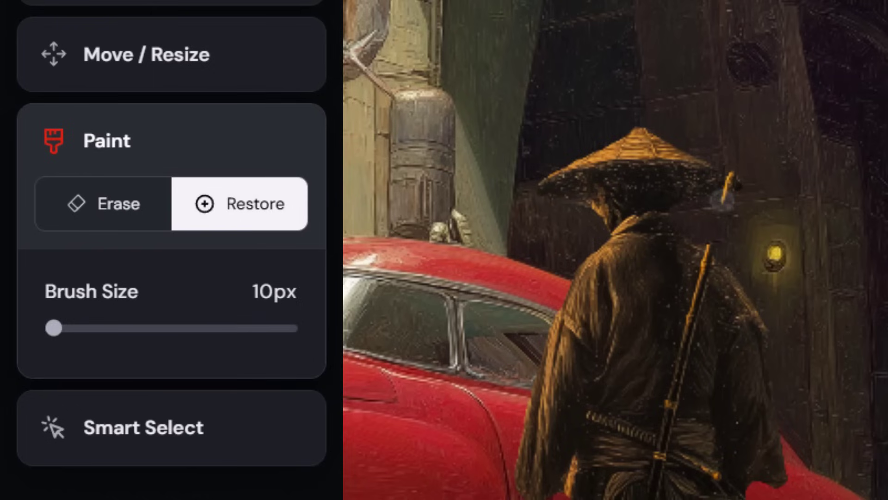
# Erase the ground around and below the samurai's feet on Layer 2 with an 85px brush
pyautogui.click(148, 204)
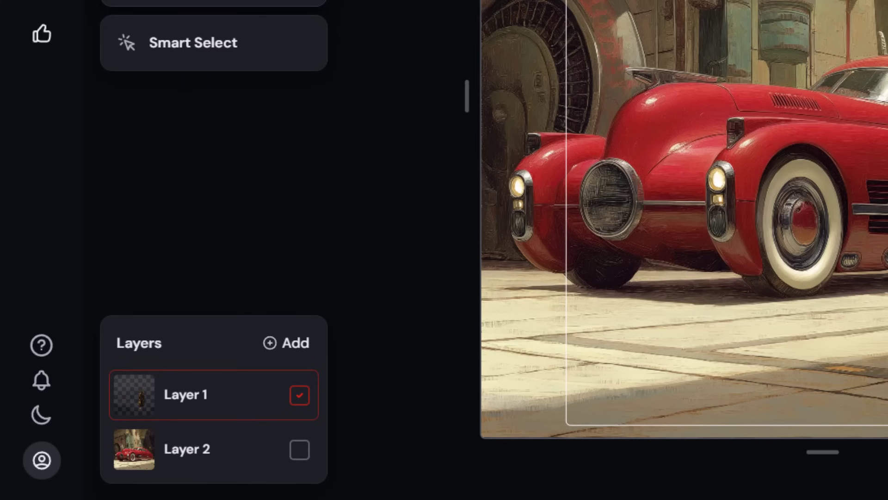
pyautogui.click(186, 451)
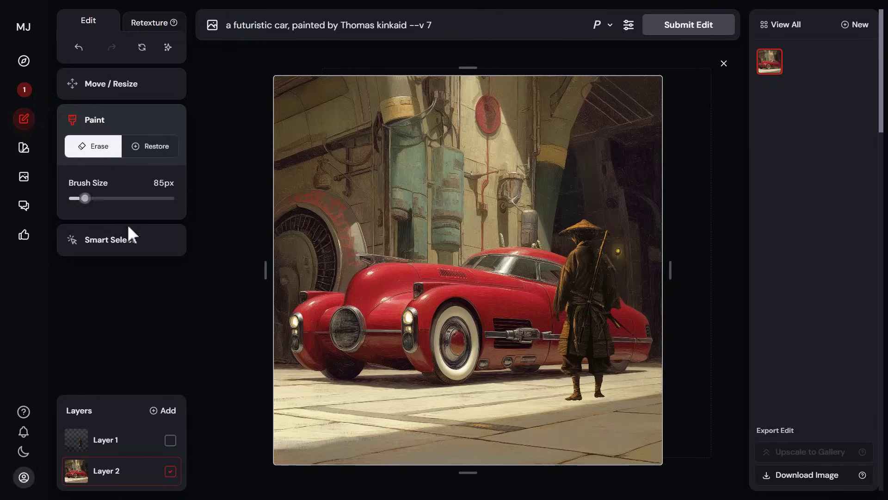
pyautogui.moveTo(609, 388)
pyautogui.mouseDown()
pyautogui.moveTo(523, 412)
pyautogui.moveTo(629, 401)
pyautogui.moveTo(521, 414)
pyautogui.moveTo(650, 422)
pyautogui.mouseUp()
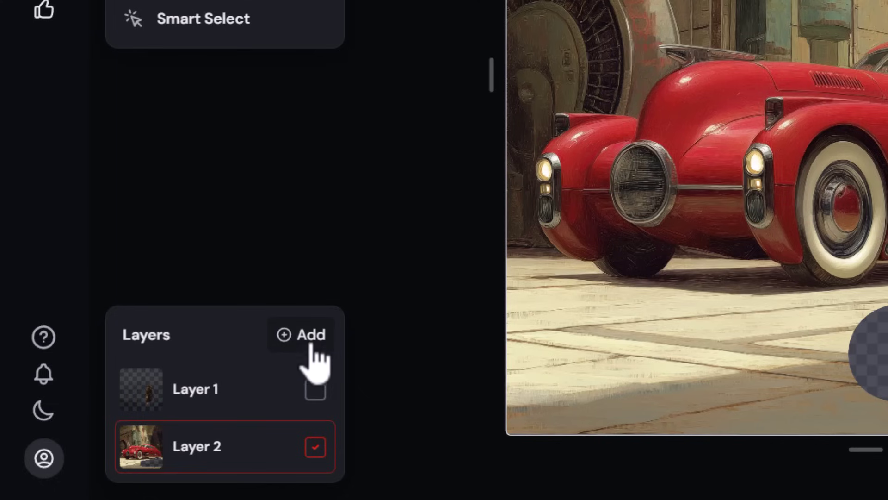
# Add the clock image s-l1200.jpg from file as a new layer
pyautogui.click(164, 411)
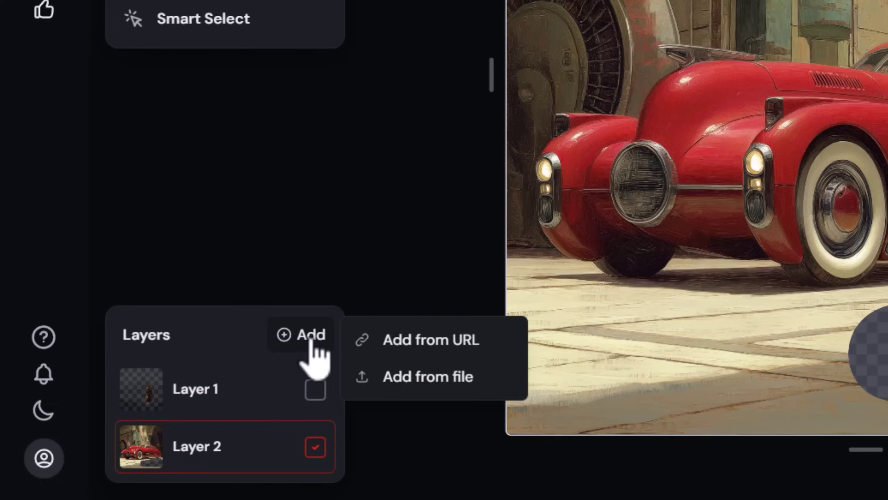
pyautogui.click(410, 377)
pyautogui.click(381, 126)
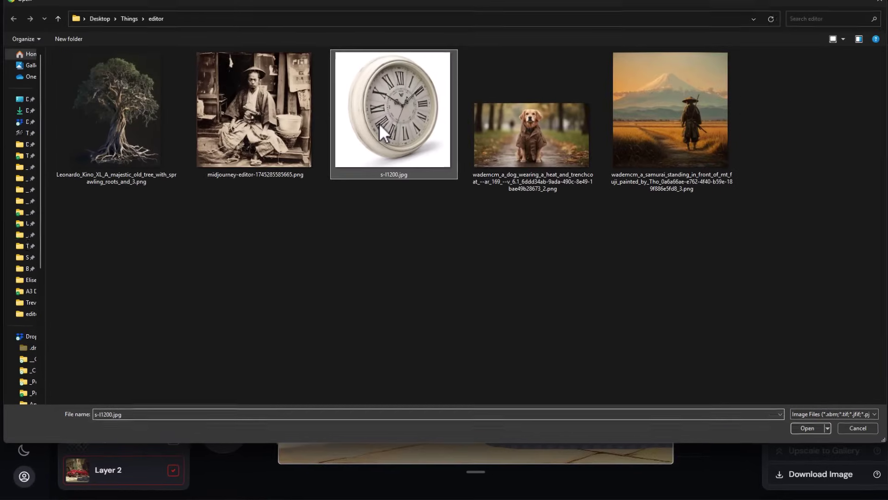
pyautogui.click(794, 429)
# Erase the white background around the clock on Layer 1 with an 85px brush
pyautogui.click(115, 293)
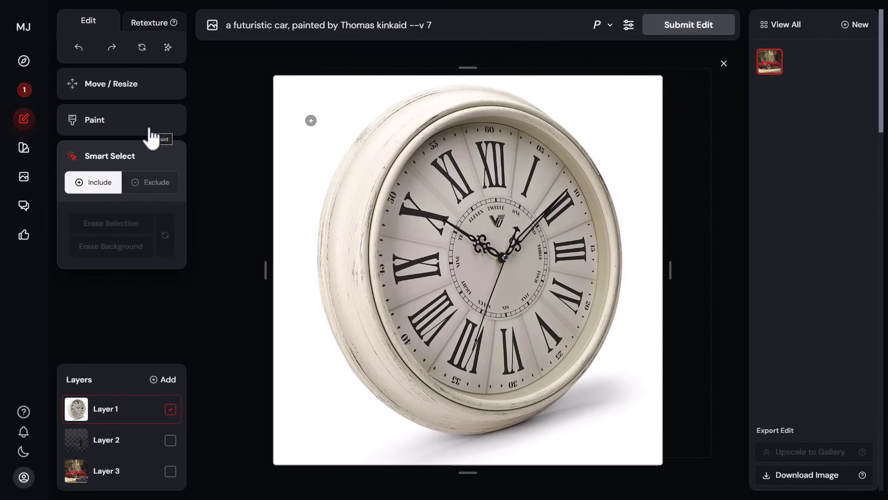
pyautogui.click(135, 134)
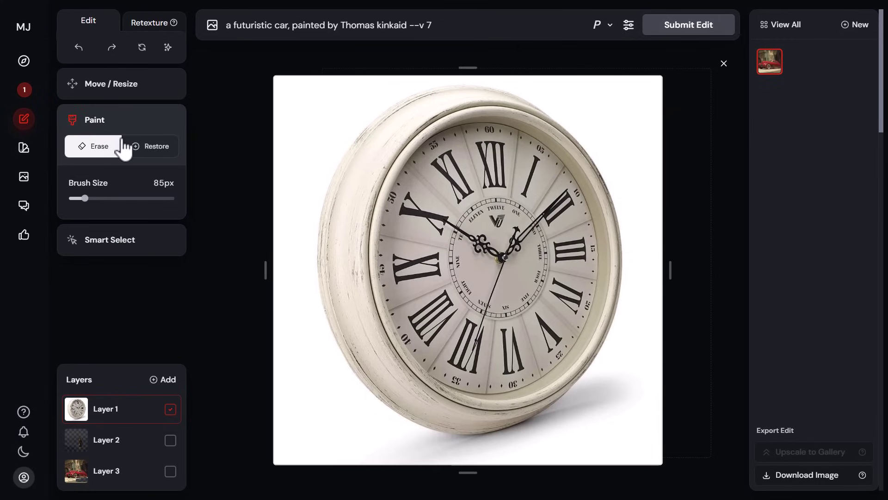
pyautogui.click(152, 154)
pyautogui.click(98, 147)
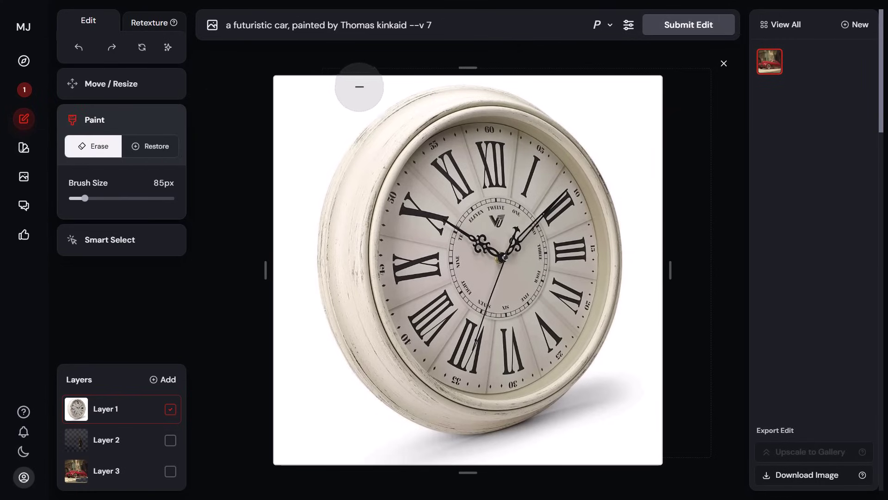
pyautogui.moveTo(359, 88)
pyautogui.mouseDown()
pyautogui.moveTo(361, 97)
pyautogui.moveTo(324, 69)
pyautogui.moveTo(662, 140)
pyautogui.moveTo(627, 143)
pyautogui.moveTo(643, 217)
pyautogui.moveTo(620, 361)
pyautogui.moveTo(306, 310)
pyautogui.moveTo(544, 463)
pyautogui.moveTo(648, 417)
pyautogui.mouseUp()
# Scale the clock layer down to 20% and place it high on the wall above the car
pyautogui.click(88, 87)
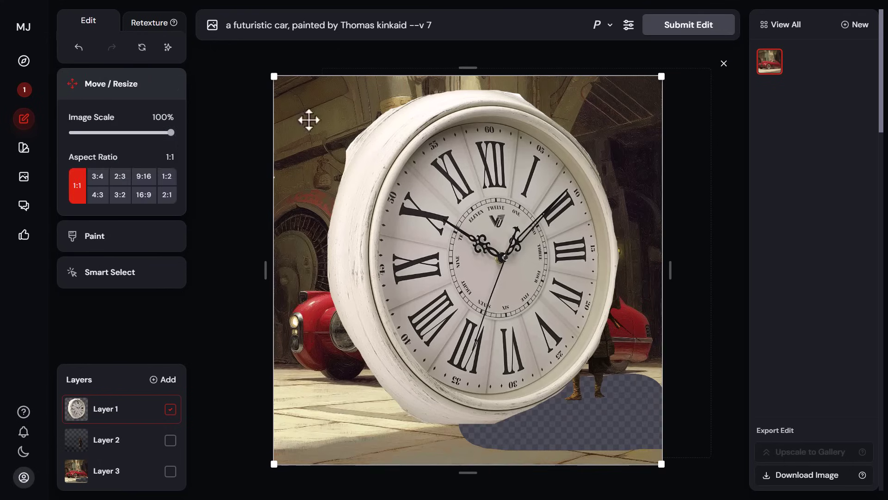
pyautogui.moveTo(273, 77); pyautogui.dragTo(542, 341)
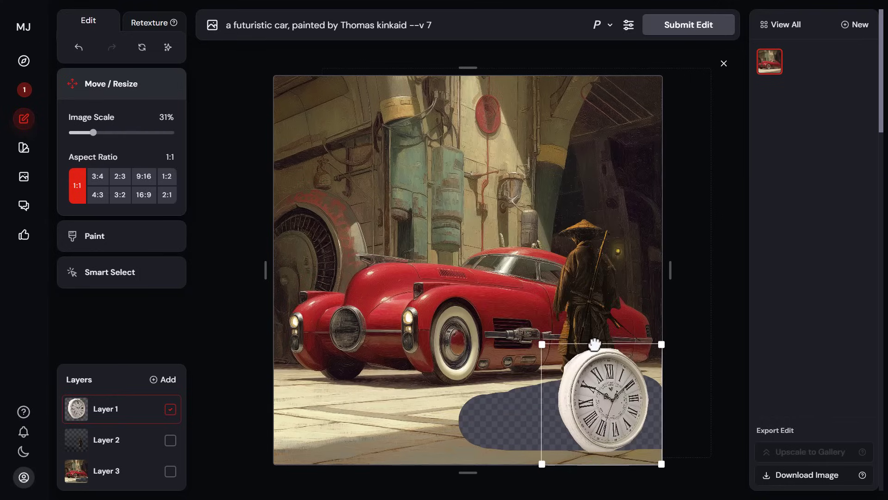
pyautogui.moveTo(618, 400); pyautogui.dragTo(517, 147)
pyautogui.moveTo(559, 208); pyautogui.dragTo(516, 165)
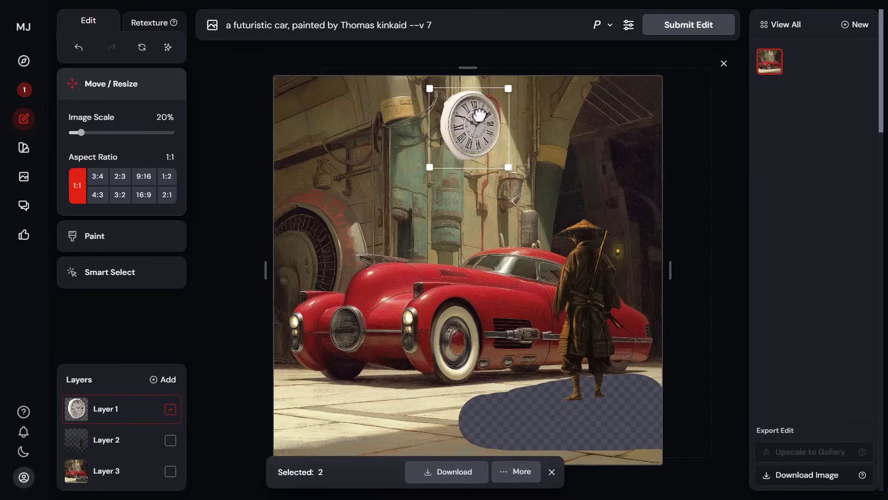
pyautogui.moveTo(479, 114); pyautogui.dragTo(495, 111)
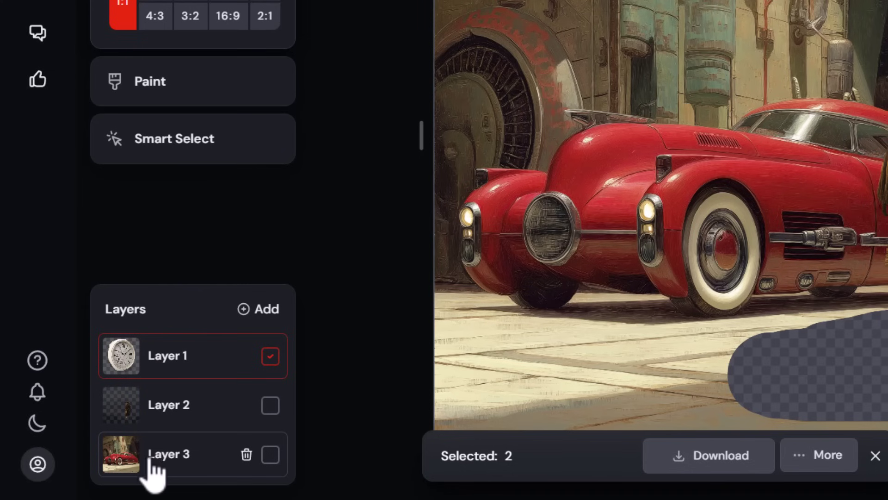
# Erase the wall area around the clock on Layer 3 with an 85px brush
pyautogui.click(110, 474)
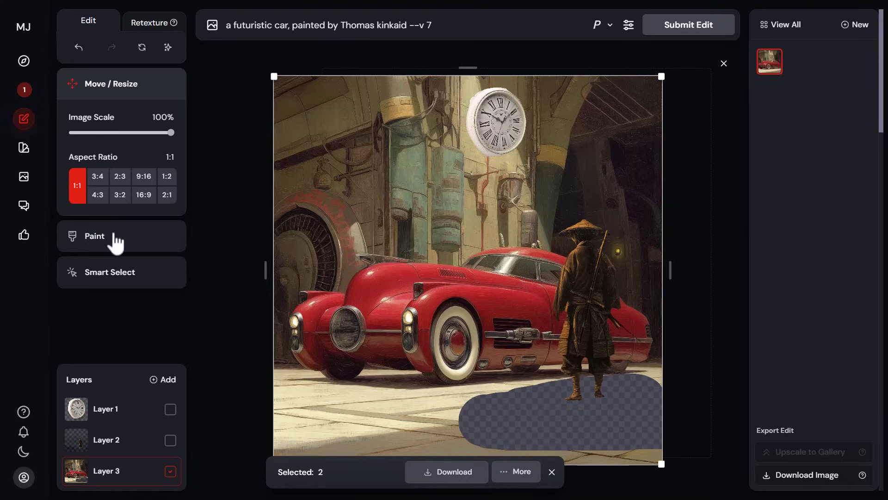
pyautogui.click(116, 239)
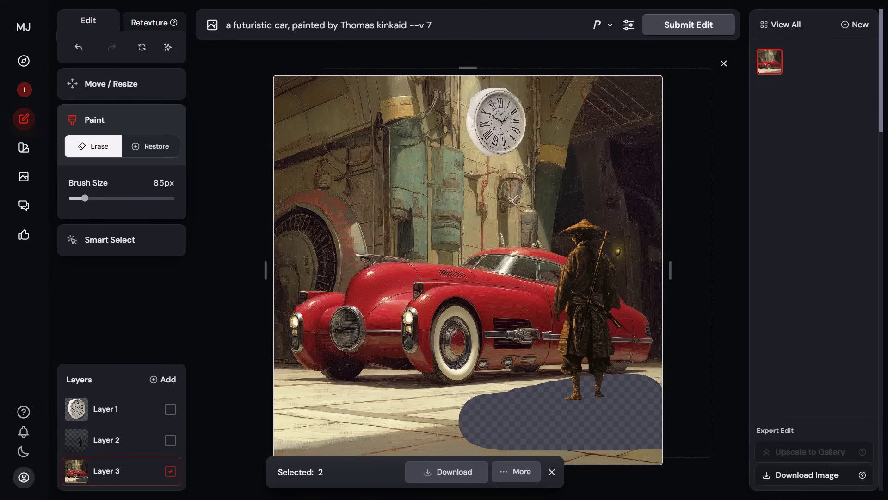
pyautogui.moveTo(490, 99)
pyautogui.mouseDown()
pyautogui.moveTo(464, 120)
pyautogui.moveTo(468, 146)
pyautogui.moveTo(529, 125)
pyautogui.moveTo(531, 111)
pyautogui.moveTo(490, 149)
pyautogui.mouseUp()
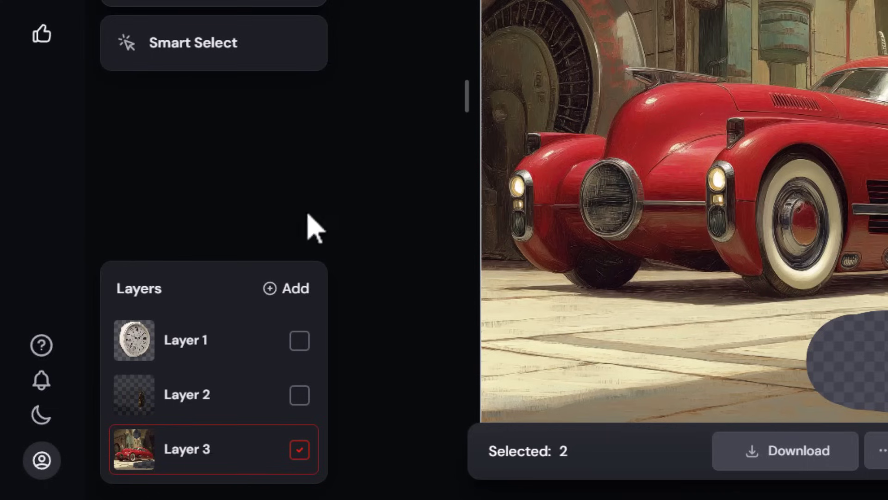
pyautogui.click(164, 380)
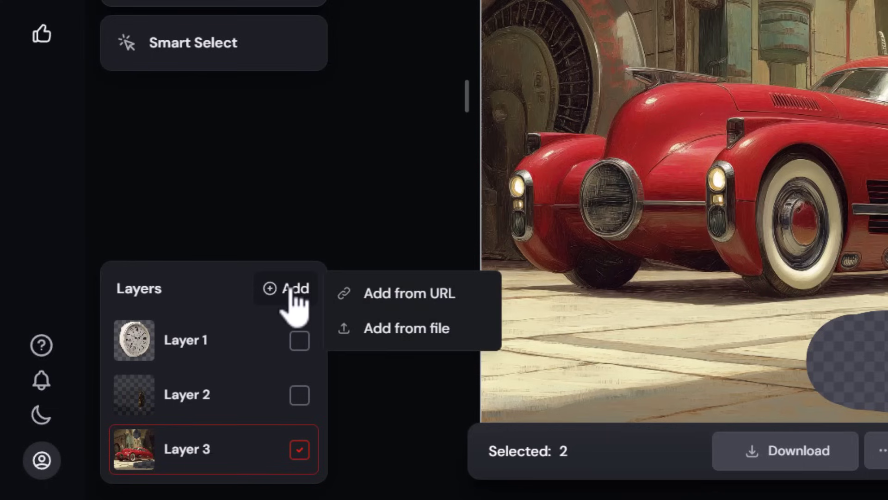
pyautogui.click(407, 328)
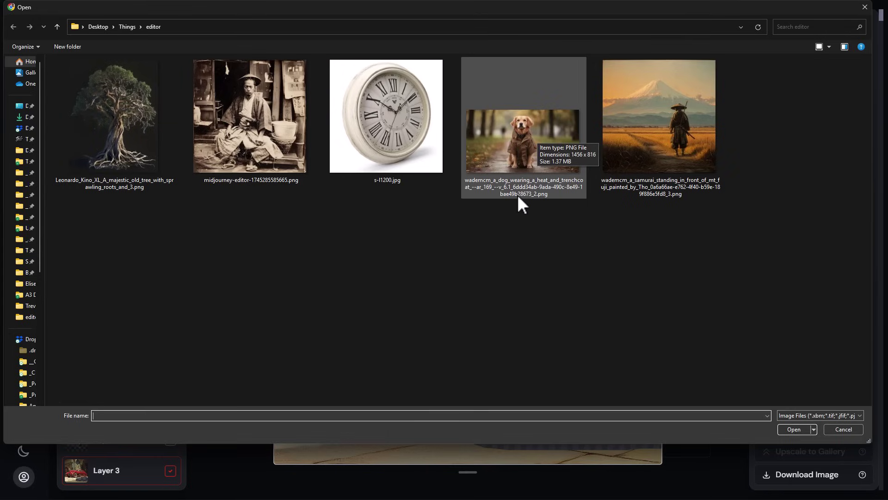
pyautogui.click(843, 429)
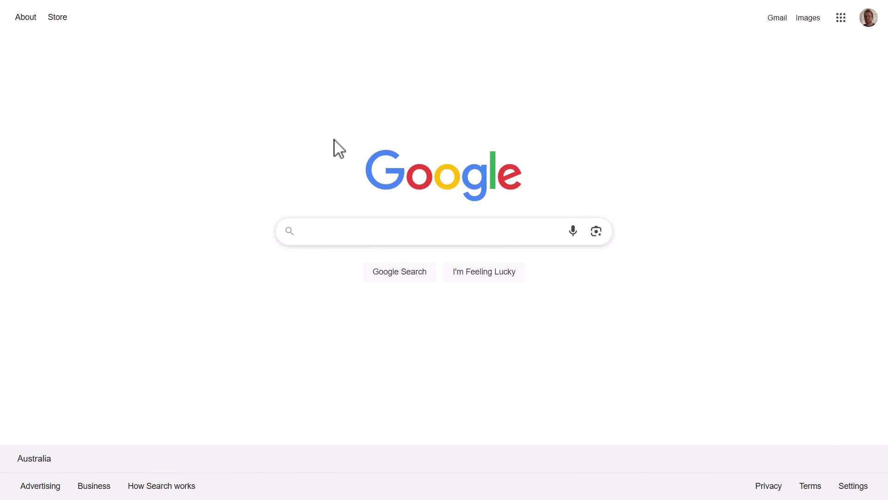
# Search Google for "adobe background remover" and open Adobe Express's Free Image Background Remover page
pyautogui.write('adobe background remover')
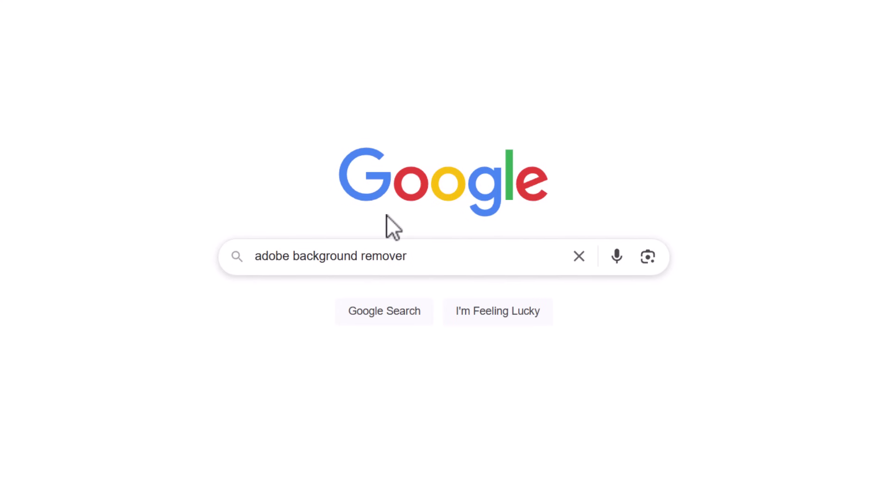
pyautogui.click(393, 313)
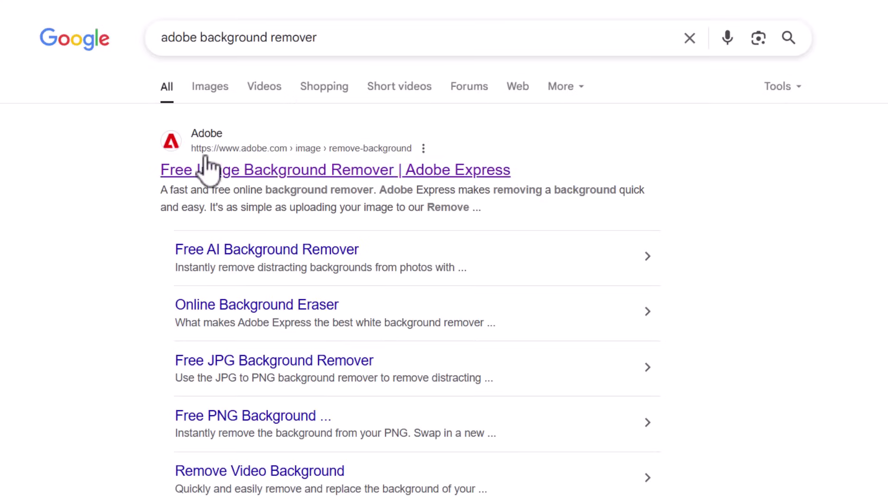
pyautogui.click(425, 172)
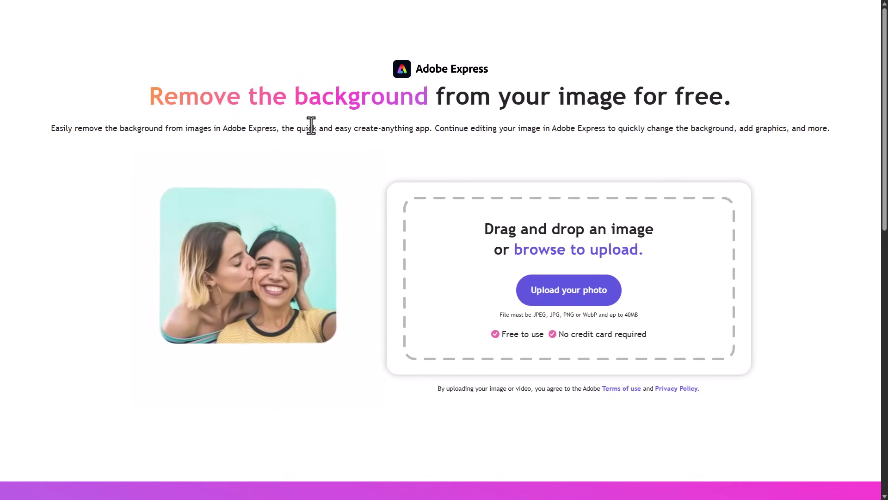
# Upload the dog-in-trenchcoat image for background removal and save the cutout as "Adobe Express - file.png" in the editor folder
pyautogui.moveTo(0, 139); pyautogui.dragTo(563, 293)
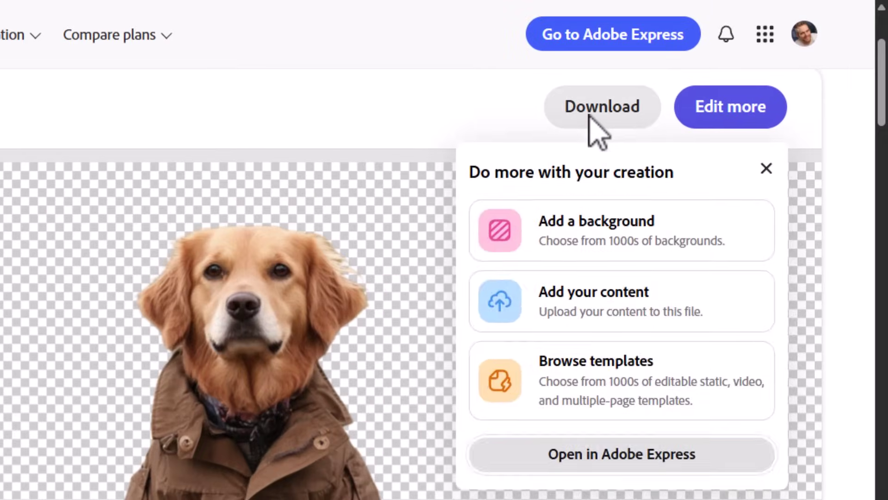
pyautogui.click(730, 63)
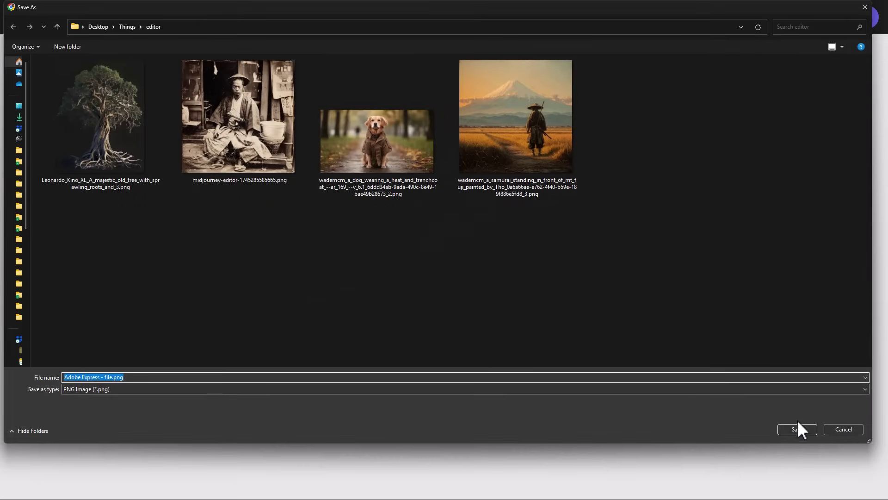
pyautogui.click(799, 426)
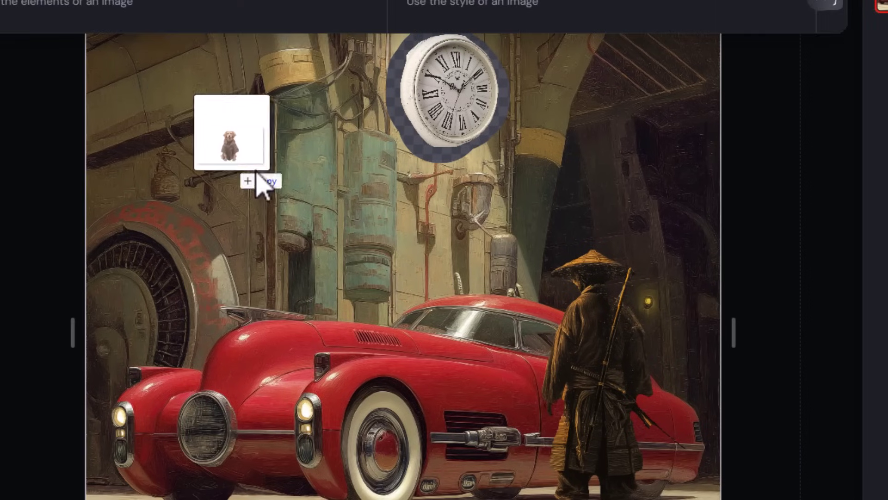
# Add the dog cutout as a new layer in the Midjourney car scene, scale it to 26% and place it beside the samurai
pyautogui.moveTo(257, 182)
pyautogui.mouseDown()
pyautogui.moveTo(285, 442)
pyautogui.moveTo(265, 468)
pyautogui.mouseUp()
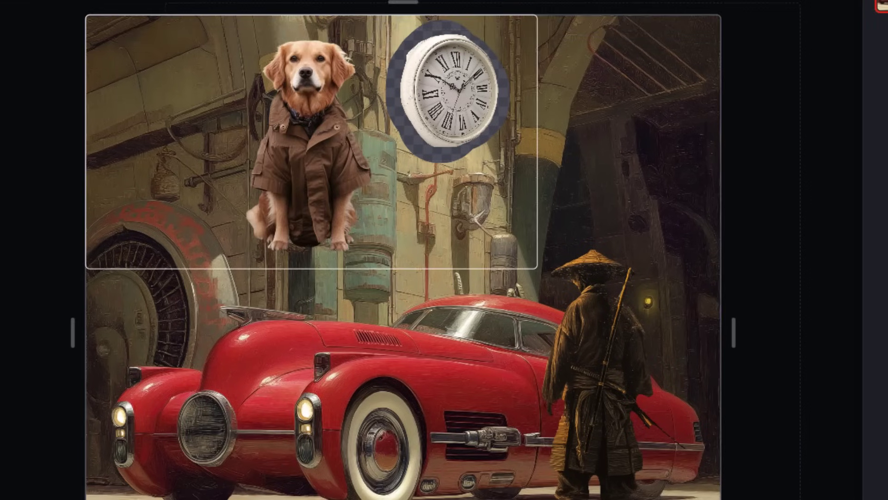
pyautogui.moveTo(307, 94); pyautogui.dragTo(210, 333)
pyautogui.scroll(-3, 232, 311)
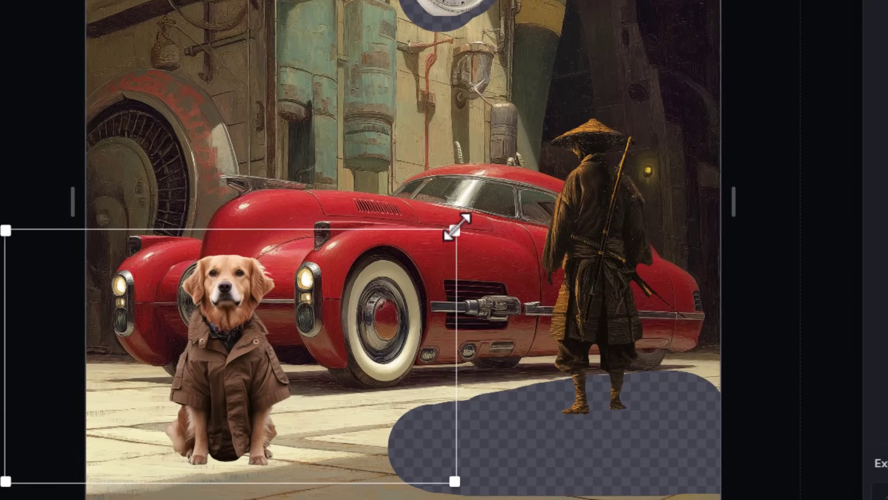
pyautogui.moveTo(452, 230); pyautogui.dragTo(299, 315)
pyautogui.moveTo(161, 417); pyautogui.dragTo(526, 393)
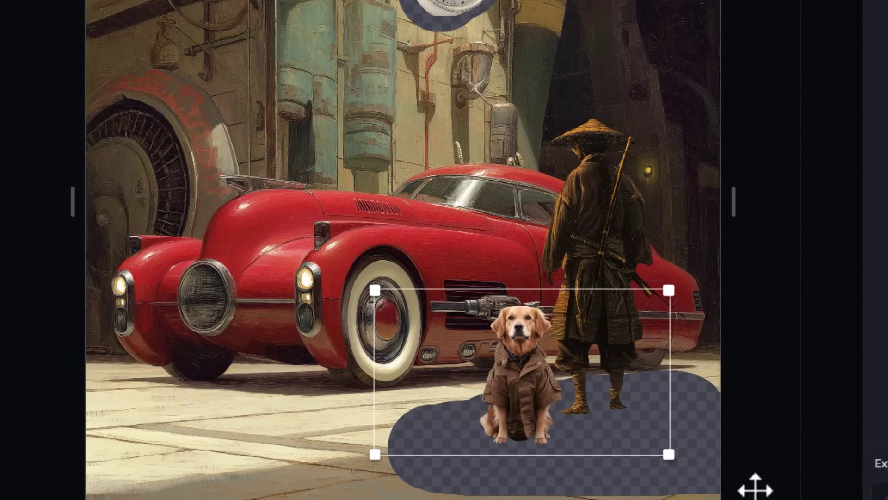
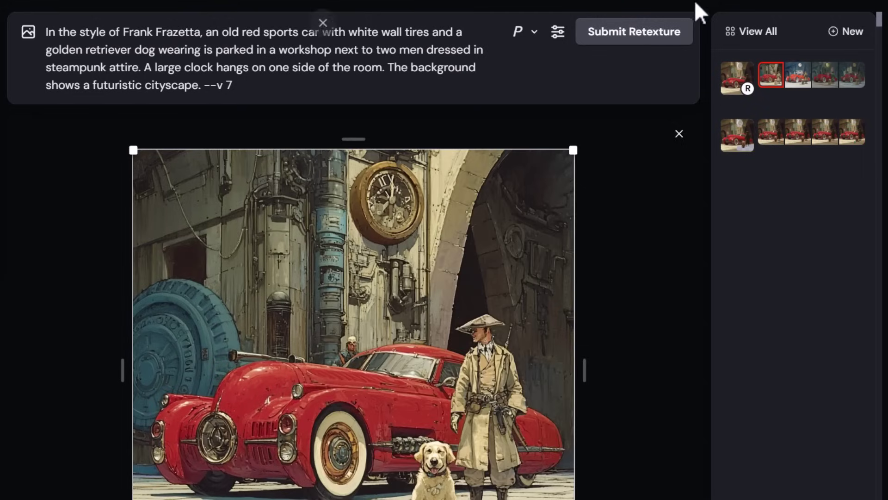
# View the other three Frank Frazetta-style retexture variations
pyautogui.click(798, 76)
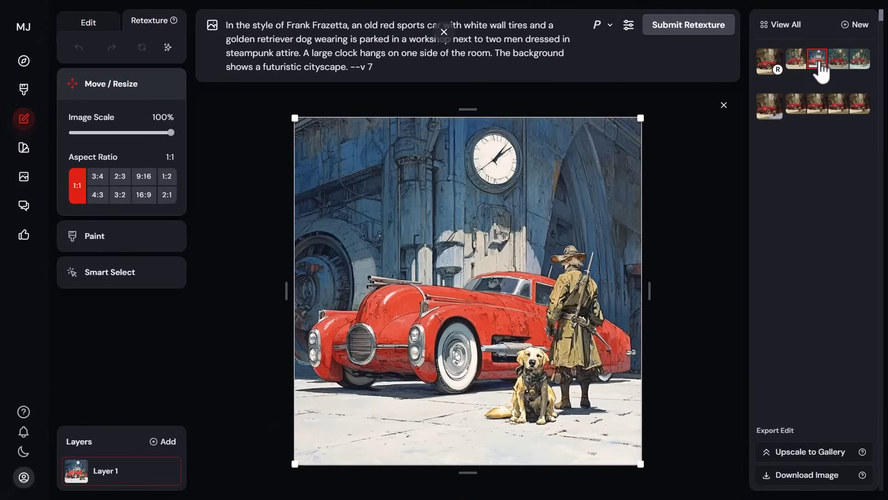
pyautogui.click(846, 64)
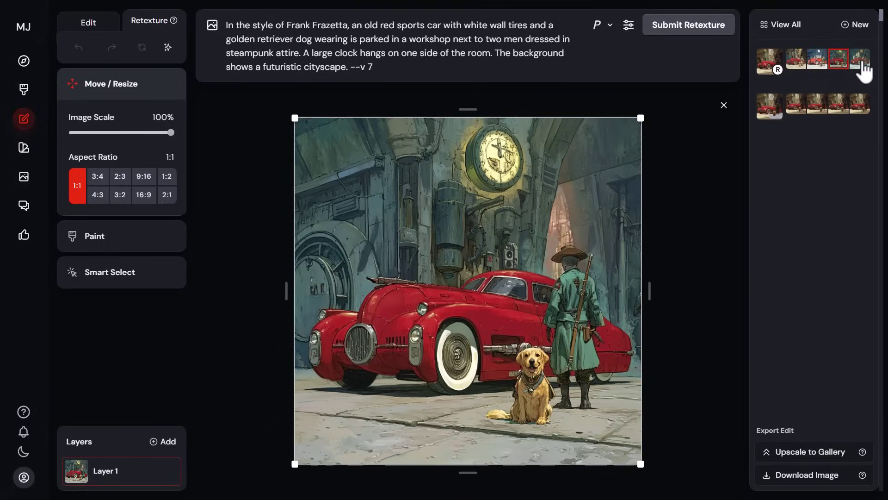
pyautogui.click(861, 62)
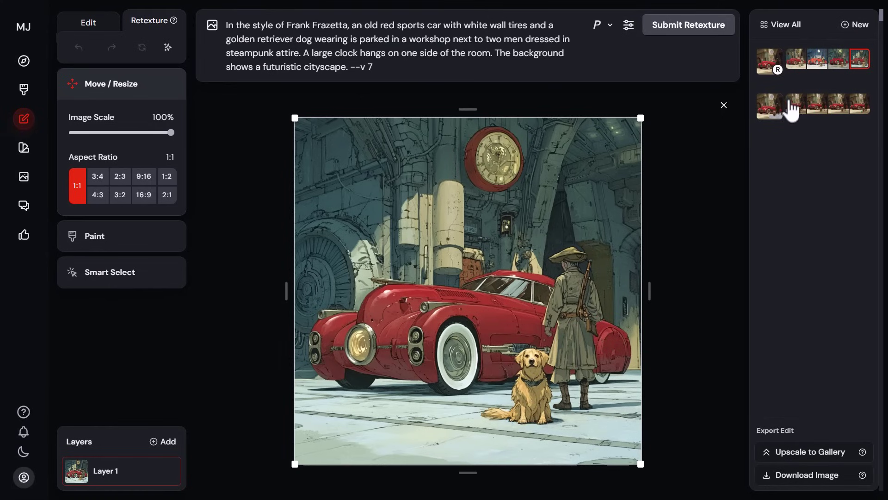
# Reopen the layered composite and add ", painted by thomas kinkaid" after "beside him" in the prompt
pyautogui.click(769, 111)
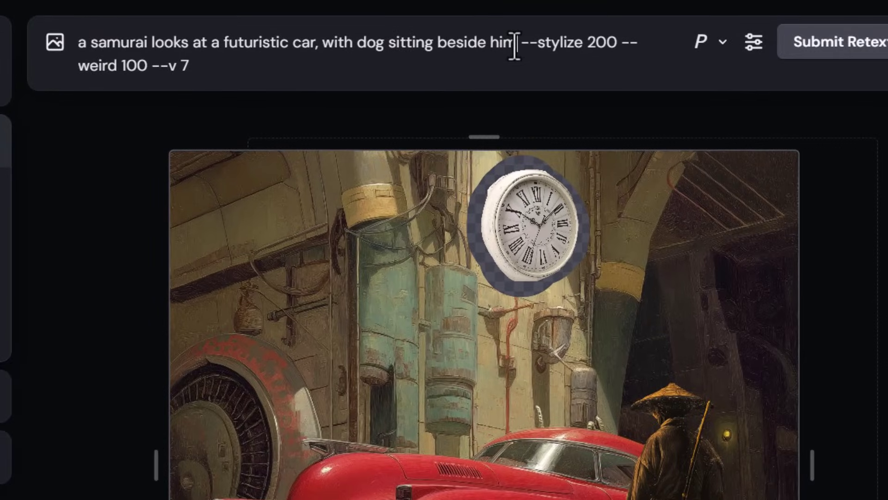
pyautogui.click(514, 45)
pyautogui.write(', painted by thomas kinkaid')
pyautogui.moveTo(523, 44)
pyautogui.mouseDown()
pyautogui.moveTo(234, 93)
pyautogui.moveTo(130, 75)
pyautogui.mouseUp()
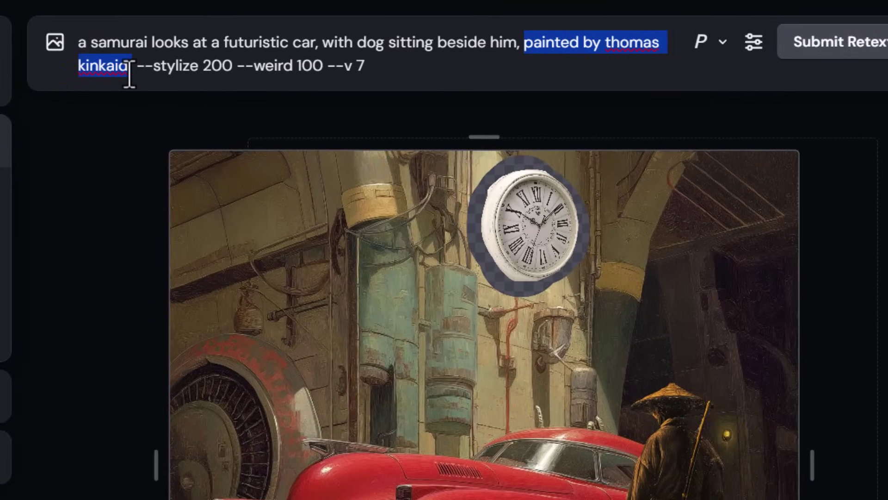
pyautogui.click(224, 32)
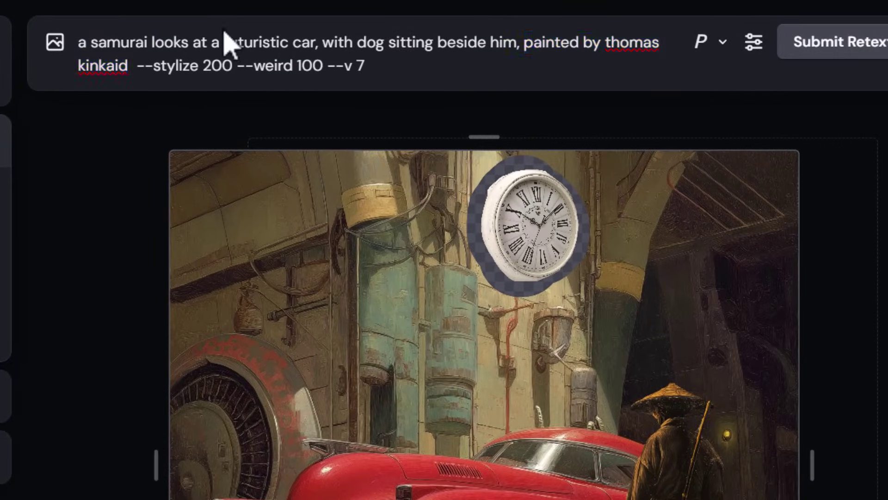
# Remove the stylize and weird parameters from the prompt and submit the retexture
pyautogui.moveTo(314, 69); pyautogui.dragTo(135, 79)
pyautogui.press('BackSpace')
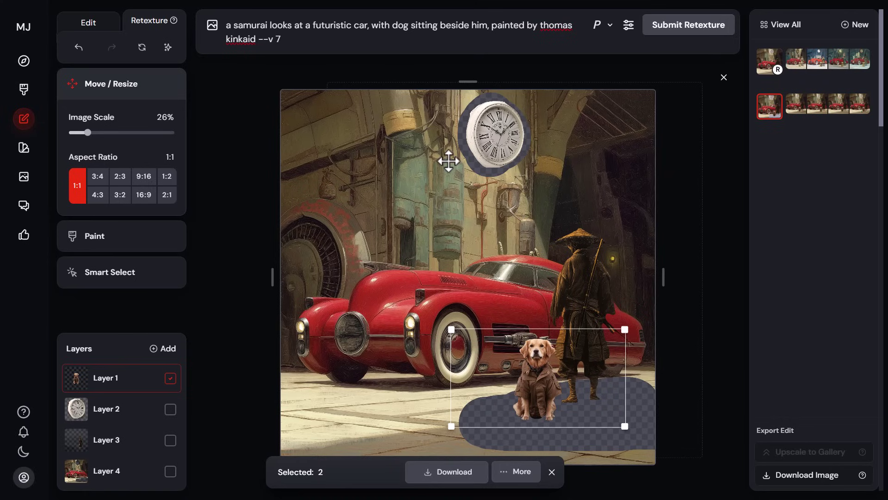
pyautogui.click(701, 28)
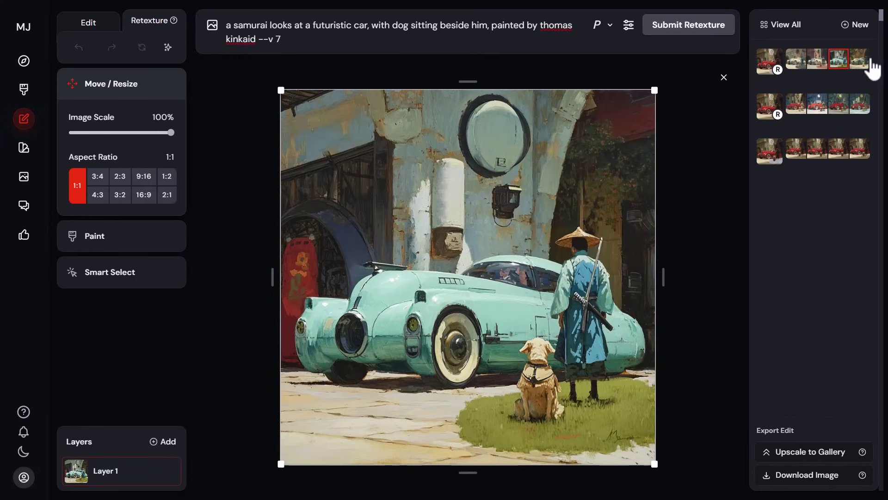
# Check the last variation, reopen the layered composite, and add "red" before "futuristic car" and ", clockpunk style" after "thomas kinkaid" in the prompt
pyautogui.click(860, 61)
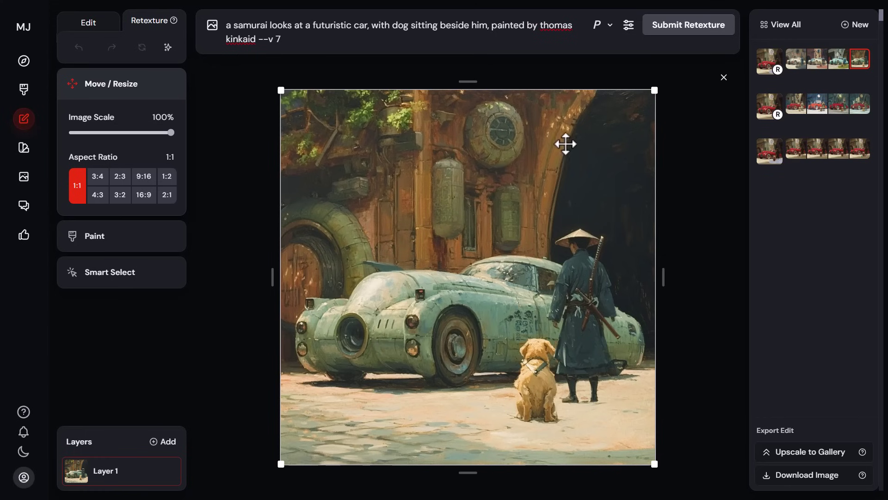
pyautogui.click(770, 63)
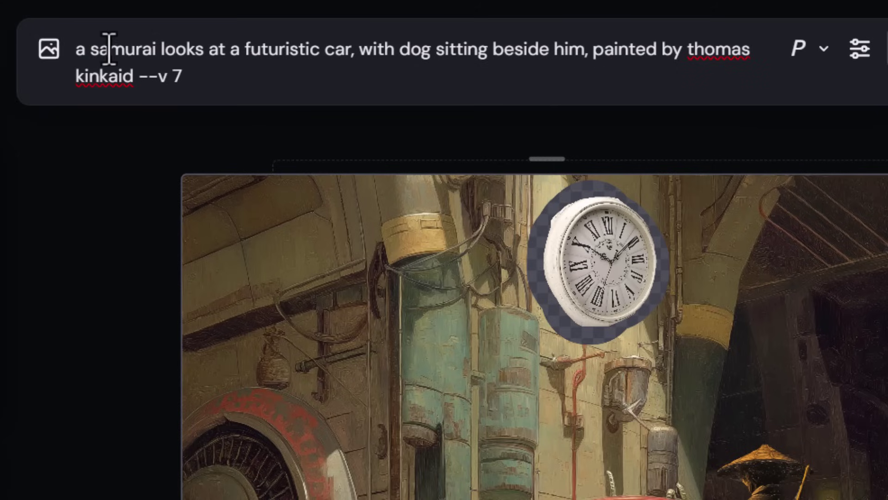
pyautogui.click(246, 49)
pyautogui.write('red')
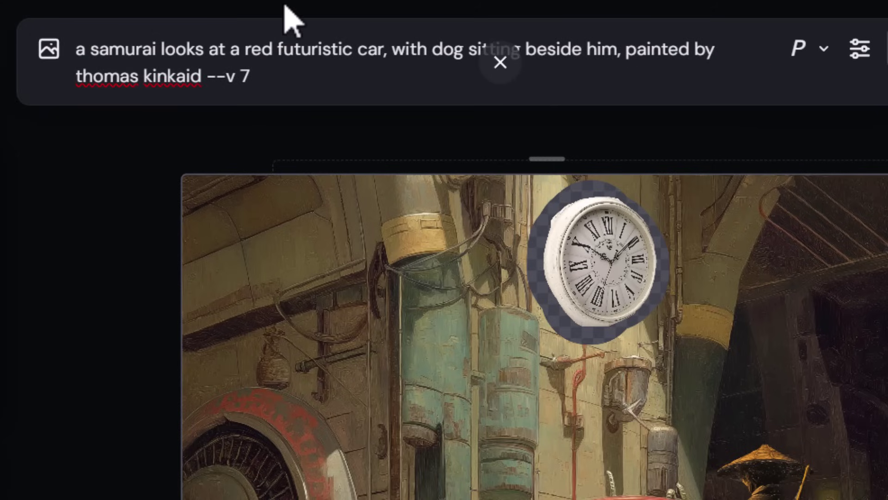
pyautogui.click(201, 76)
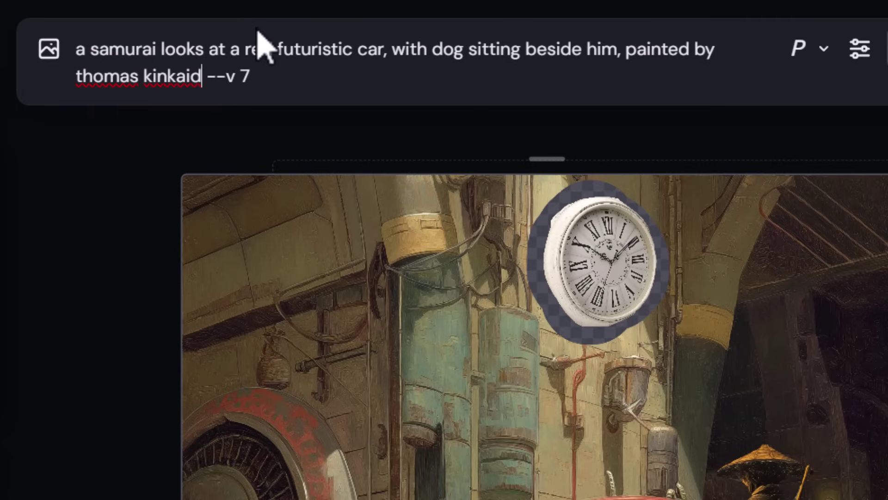
pyautogui.write('clockpunk style')
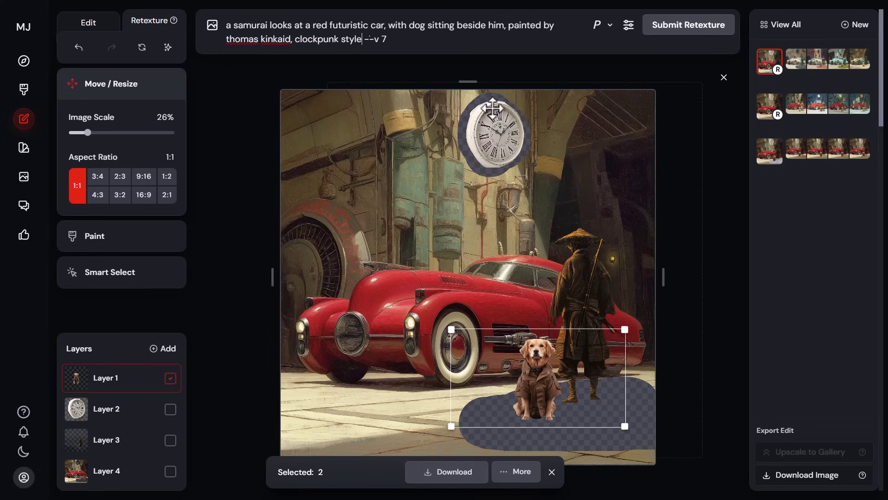
pyautogui.press('Left')
pyautogui.press('Left')
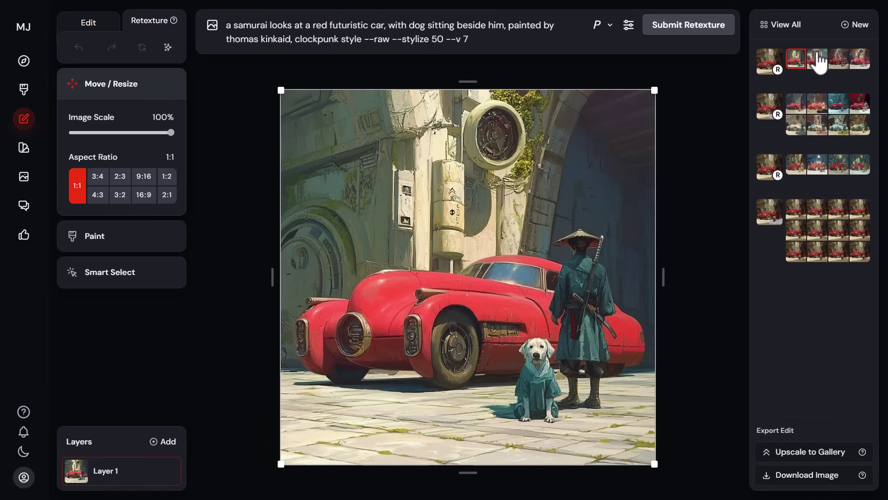
# View the other clockpunk retexture variations and return to the first one
pyautogui.click(819, 62)
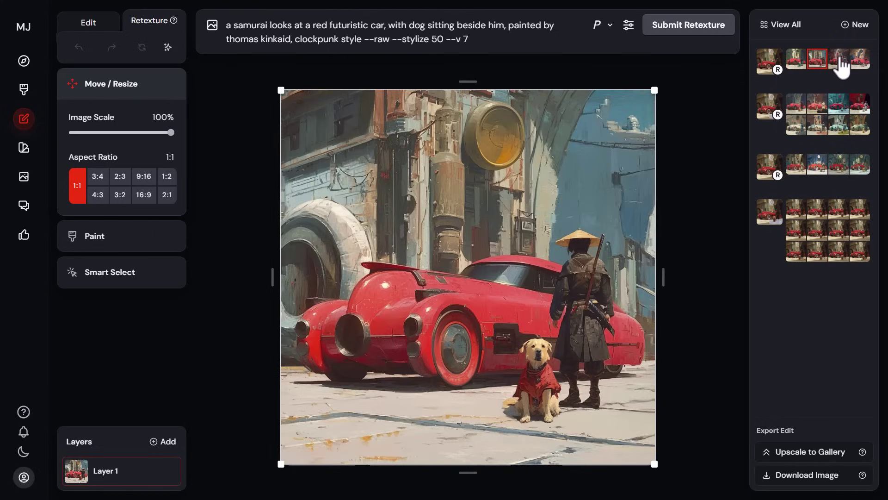
pyautogui.click(840, 65)
pyautogui.click(861, 68)
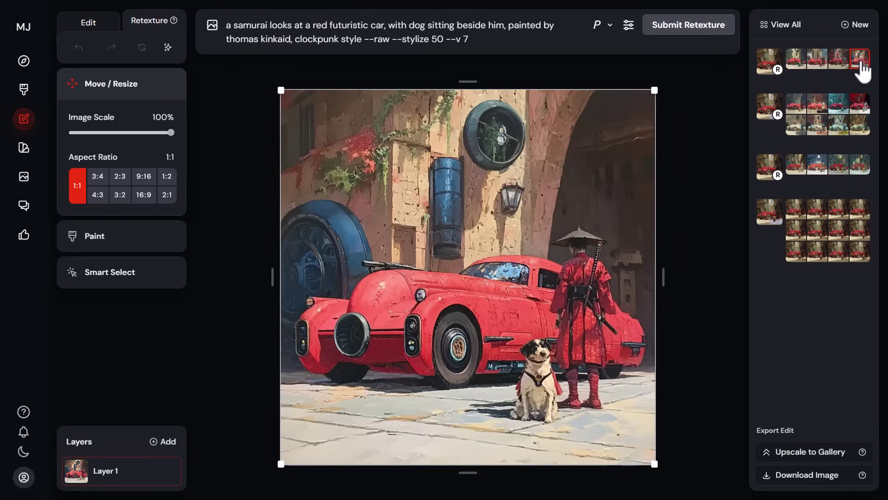
pyautogui.click(800, 67)
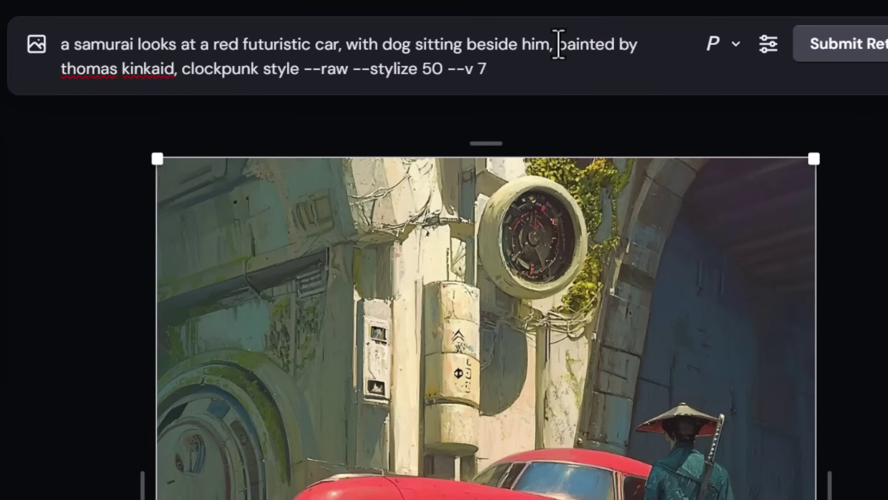
# Replace "painted by thomas kinkaid" with "cinematic movie screencap, photorealism" in the prompt and submit the retexture
pyautogui.moveTo(558, 45)
pyautogui.mouseDown()
pyautogui.moveTo(153, 73)
pyautogui.moveTo(173, 74)
pyautogui.mouseUp()
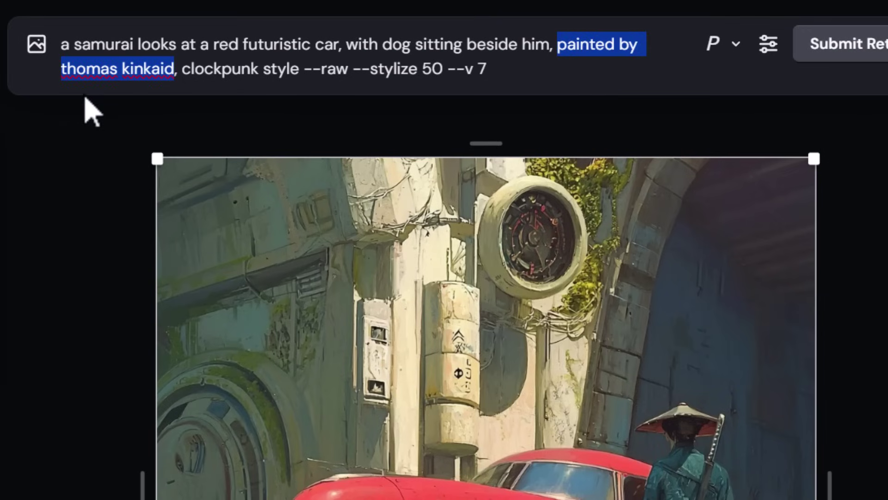
pyautogui.write('cinematic movie screencap, photorealism')
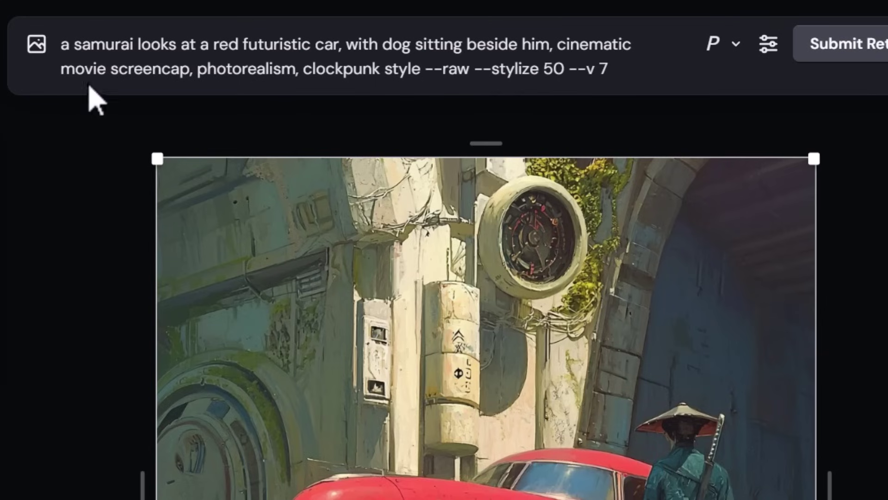
pyautogui.click(93, 69)
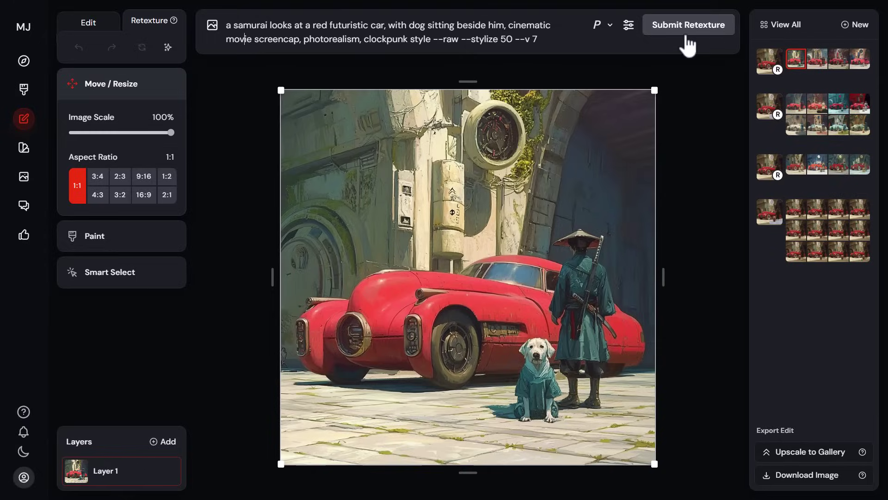
pyautogui.click(686, 34)
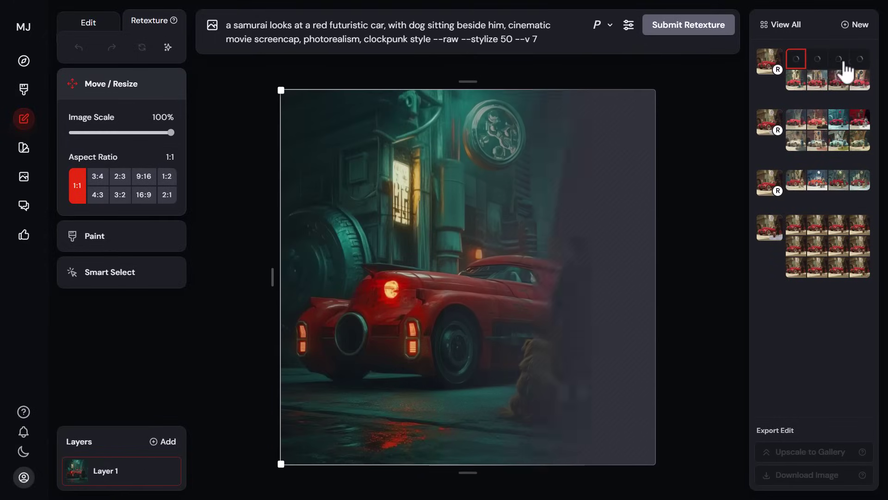
# Compare the cinematic photorealism variations of the samurai, dog and red car scene
pyautogui.click(818, 63)
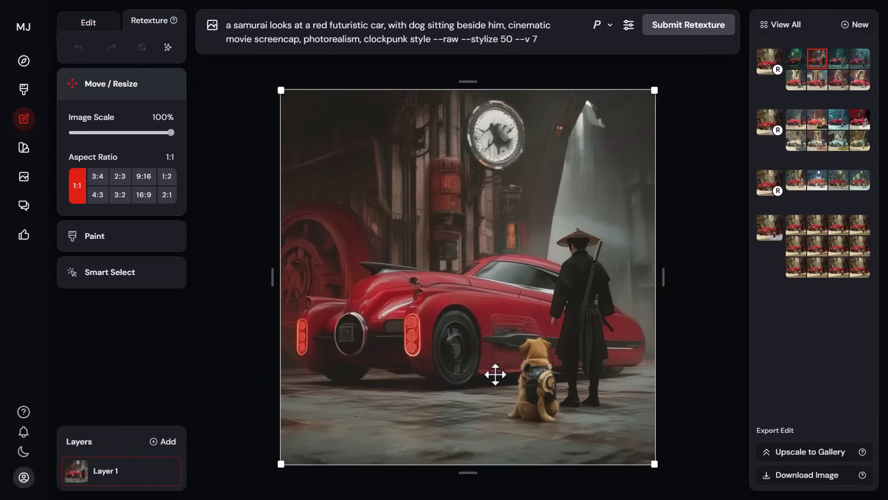
pyautogui.click(838, 70)
pyautogui.click(841, 77)
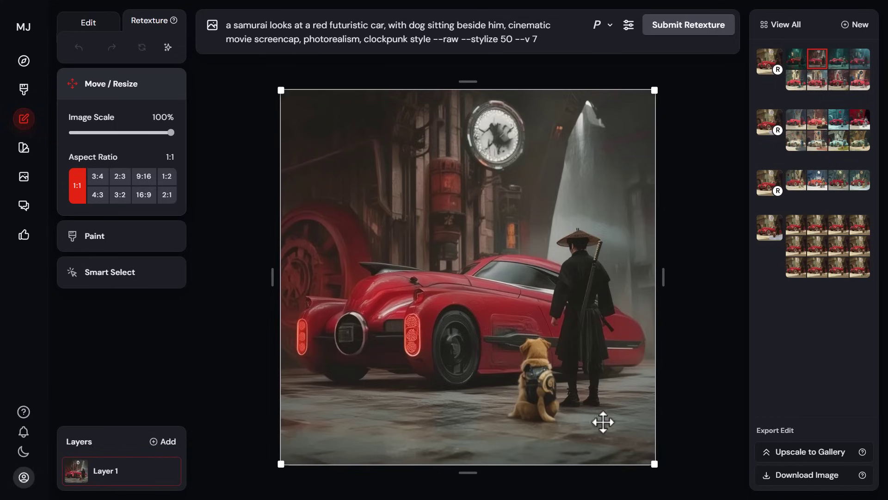
pyautogui.click(856, 69)
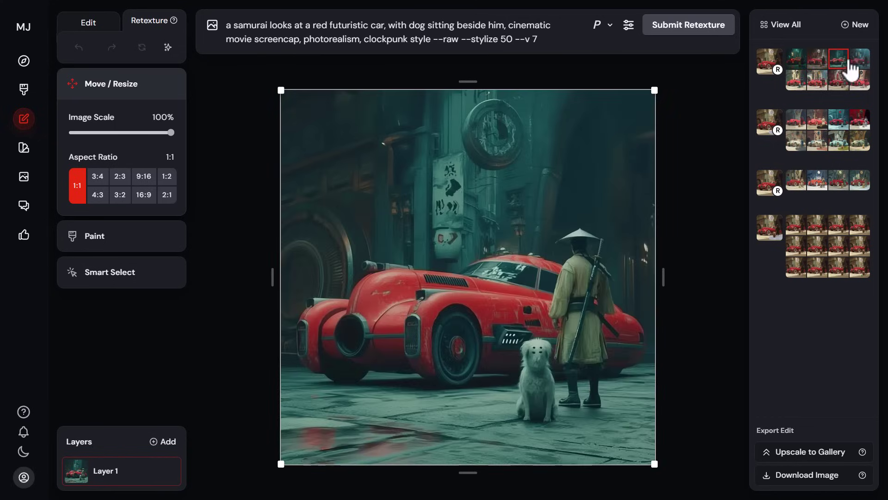
pyautogui.click(815, 69)
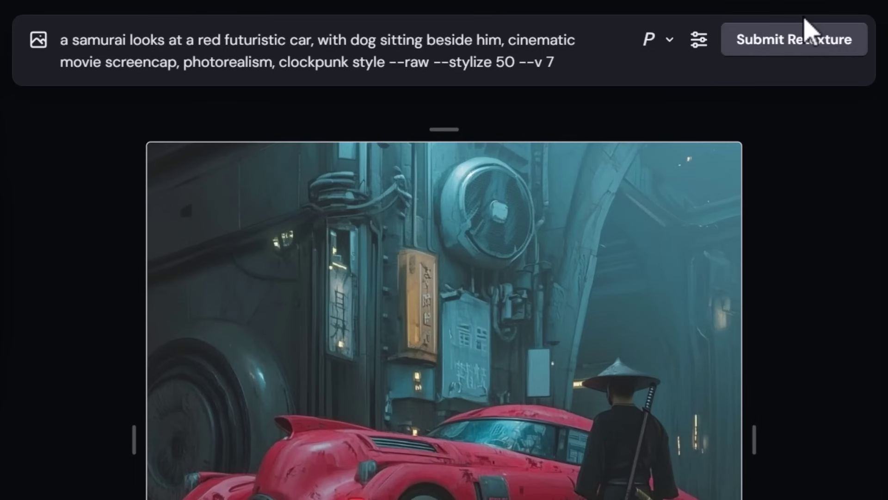
# Rerun the cinematic clockpunk retexture of the samurai, dog and red car scene and compare the new variations
pyautogui.click(782, 41)
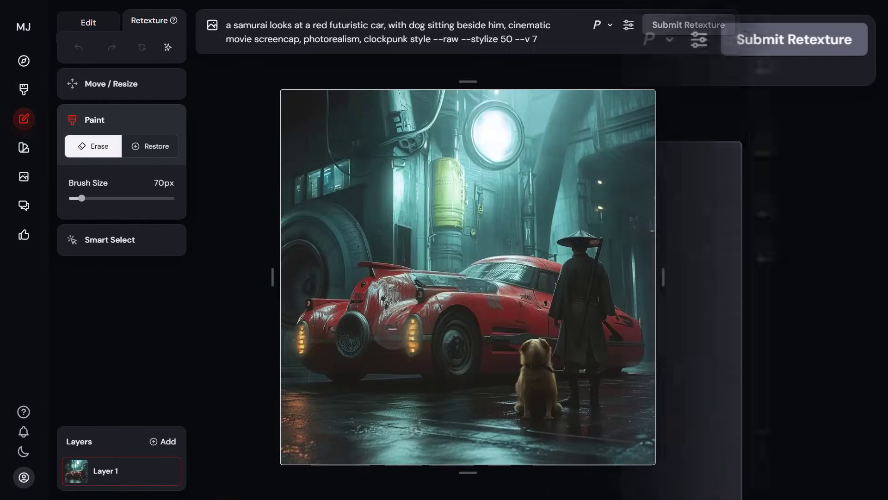
pyautogui.click(818, 59)
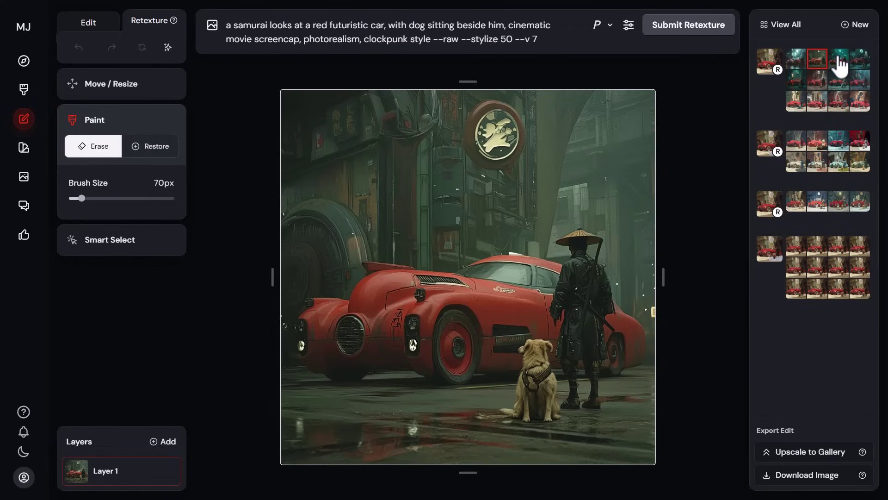
pyautogui.click(840, 63)
pyautogui.click(862, 60)
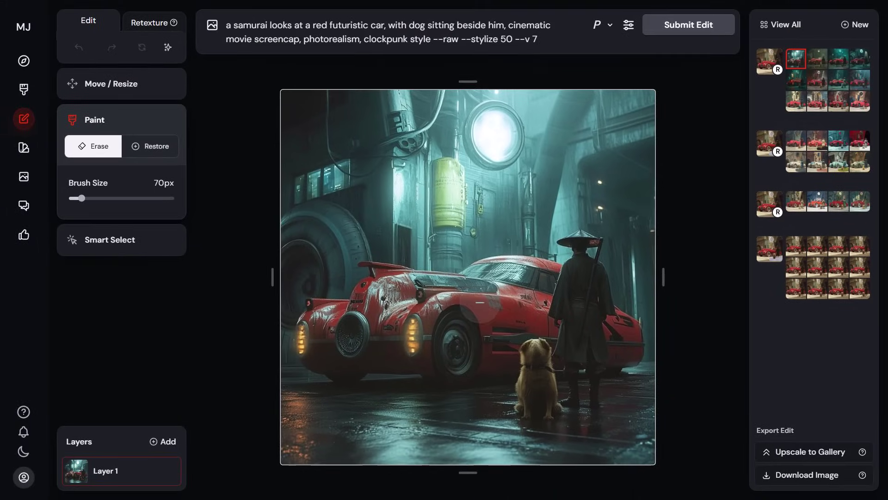
# Erase the dog's head in the first teal-lit variation, replace the whole prompt with "dogs face" and submit the edit
pyautogui.click(535, 353)
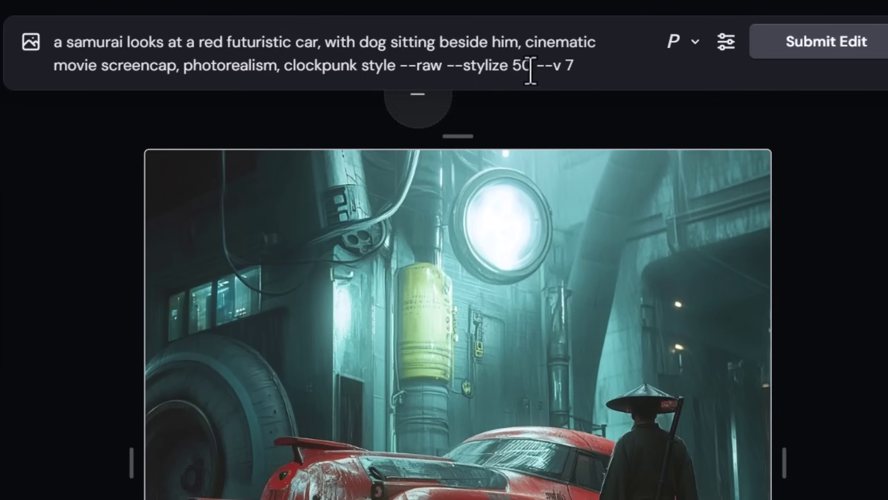
pyautogui.tripleClick(513, 39)
pyautogui.write('dogs face')
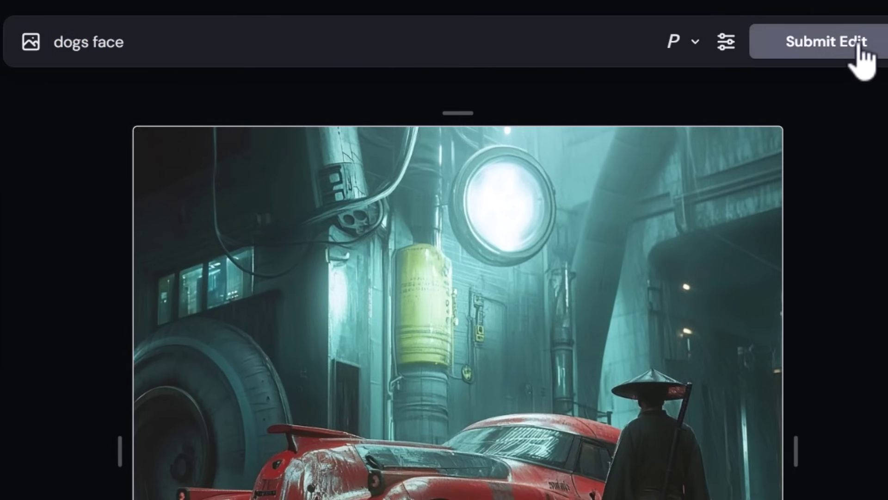
pyautogui.click(859, 52)
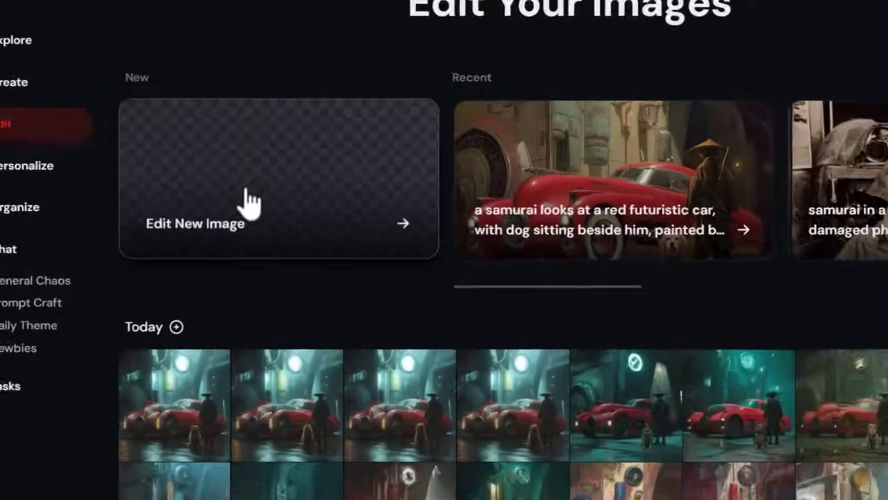
# Start a new edit with the Batman pencil sketch and retexture it as "batman, looking dark and broody, unreal engine 3d render"
pyautogui.click(272, 214)
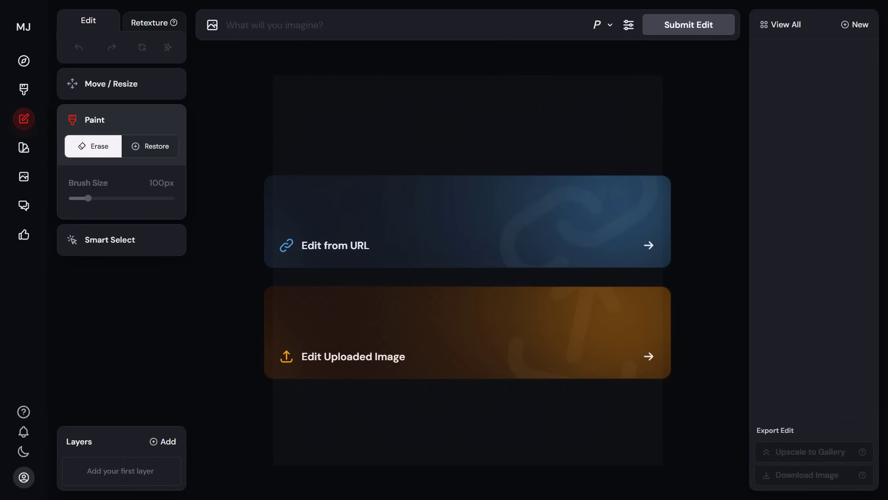
pyautogui.moveTo(178, 111)
pyautogui.mouseDown()
pyautogui.moveTo(407, 175)
pyautogui.moveTo(477, 270)
pyautogui.moveTo(472, 259)
pyautogui.mouseUp()
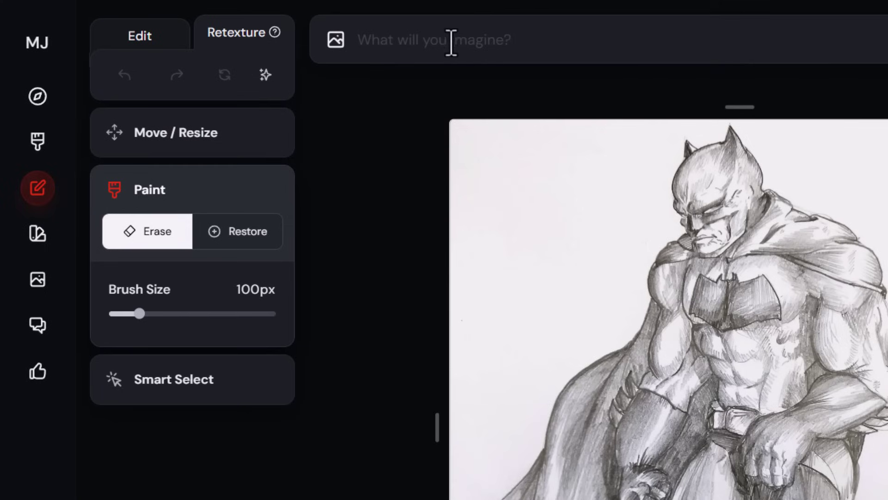
pyautogui.write('batman, looking dark and broody, unreal engine 3d render')
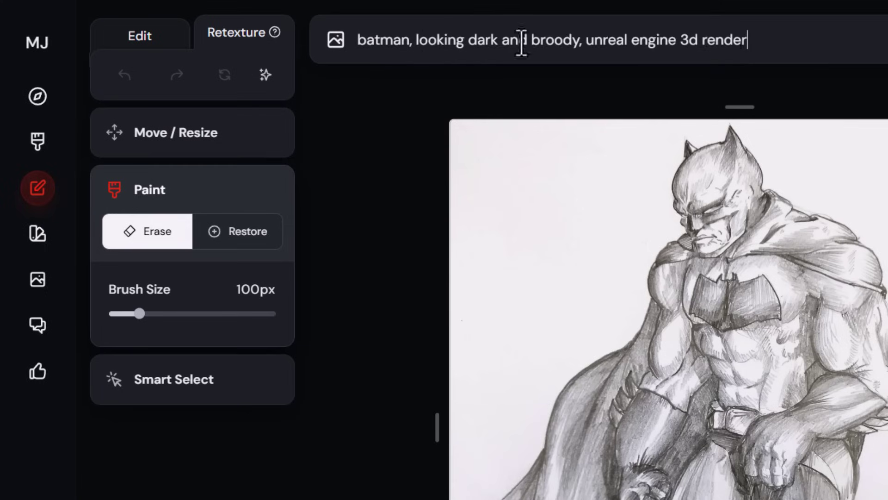
pyautogui.press('Return')
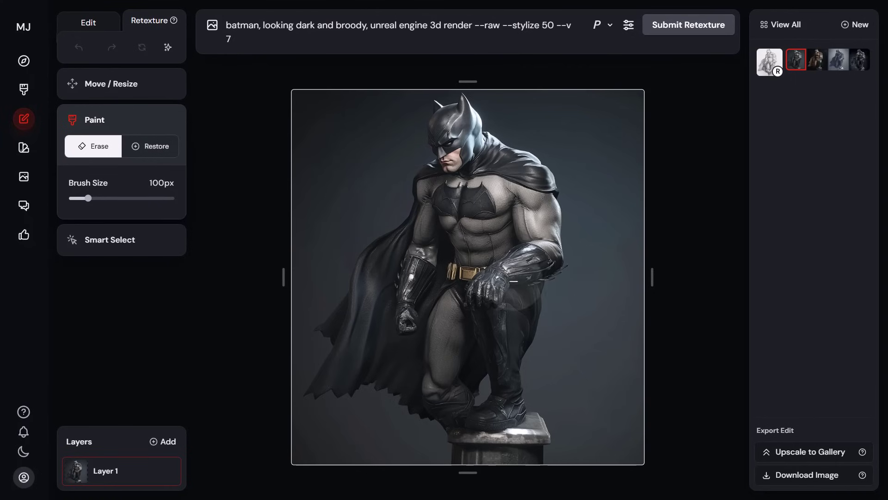
# Compare the remaining Batman retexture variations, ending on the fourth one
pyautogui.click(817, 63)
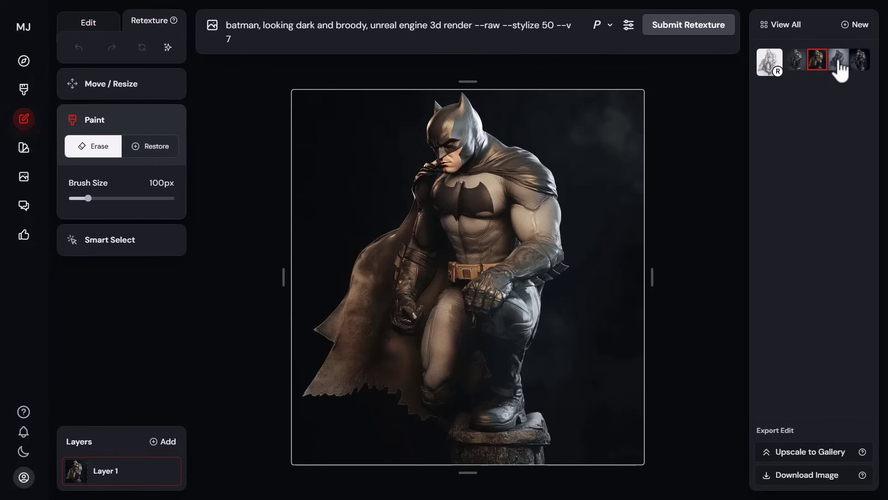
pyautogui.click(838, 60)
pyautogui.click(859, 69)
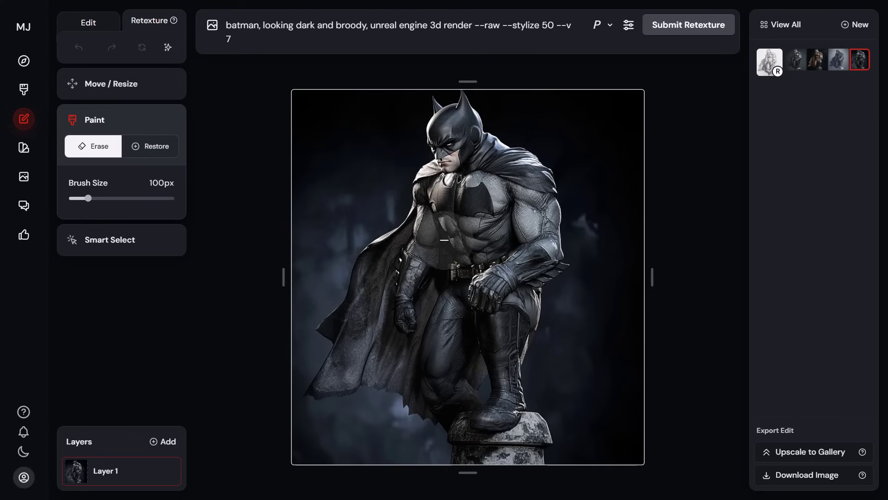
pyautogui.click(454, 194)
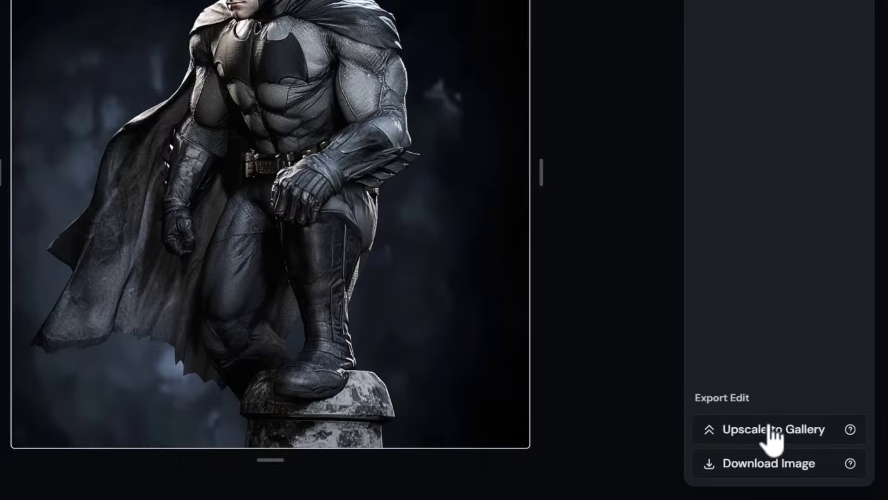